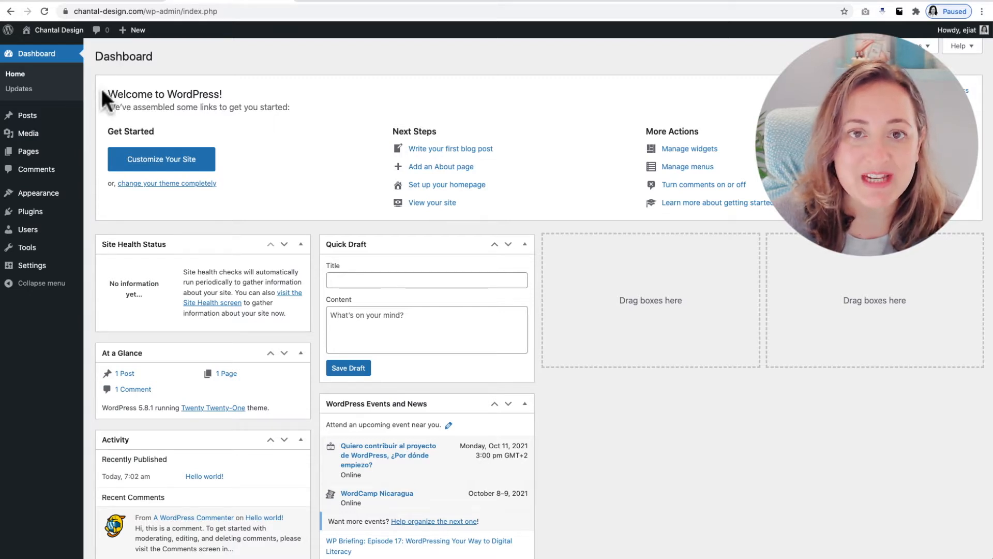
Find the WooCommerce plugin by Automattic among the plugins available to add, install it and activate it
{"action": "mouse_move", "coordinate": [73, 193]}
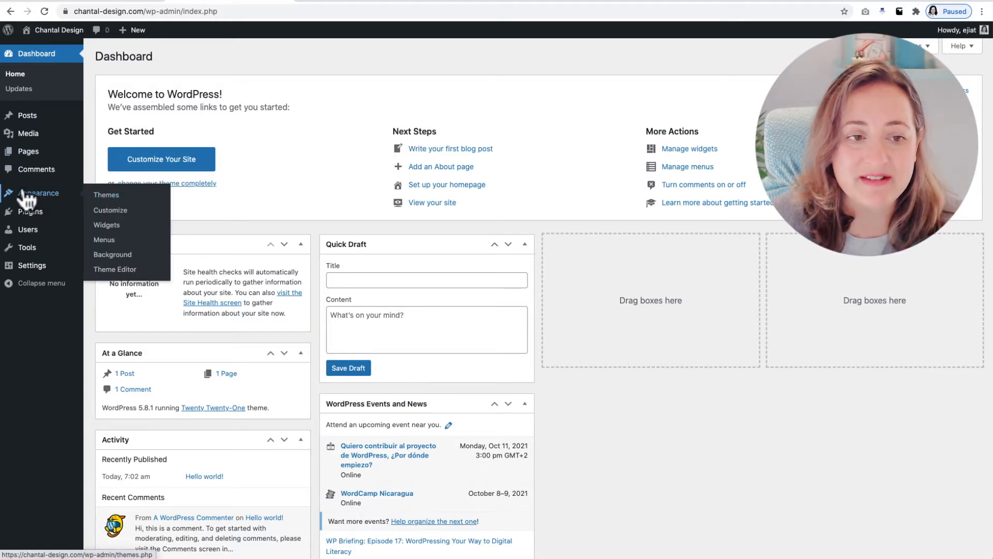
{"action": "mouse_move", "coordinate": [30, 212]}
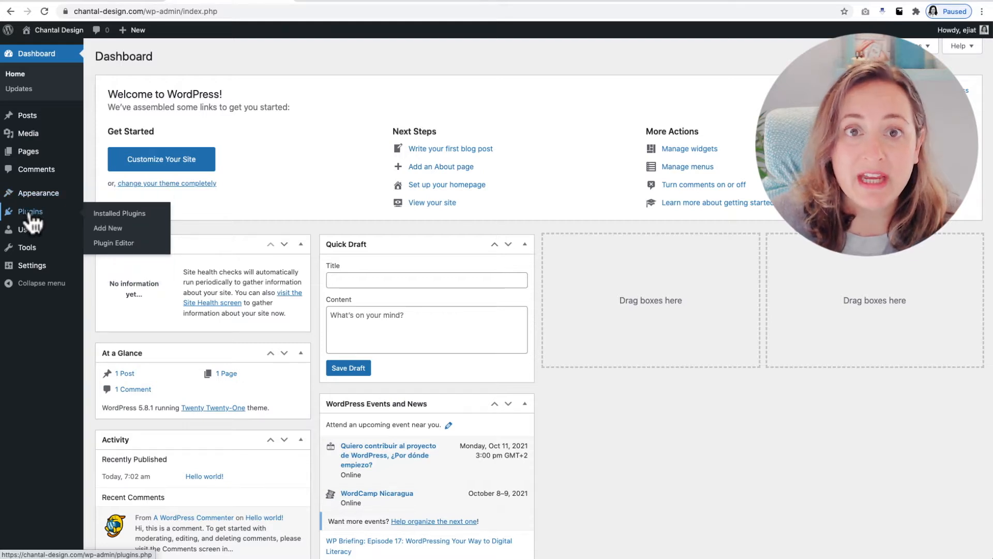
{"action": "left_click", "coordinate": [114, 214]}
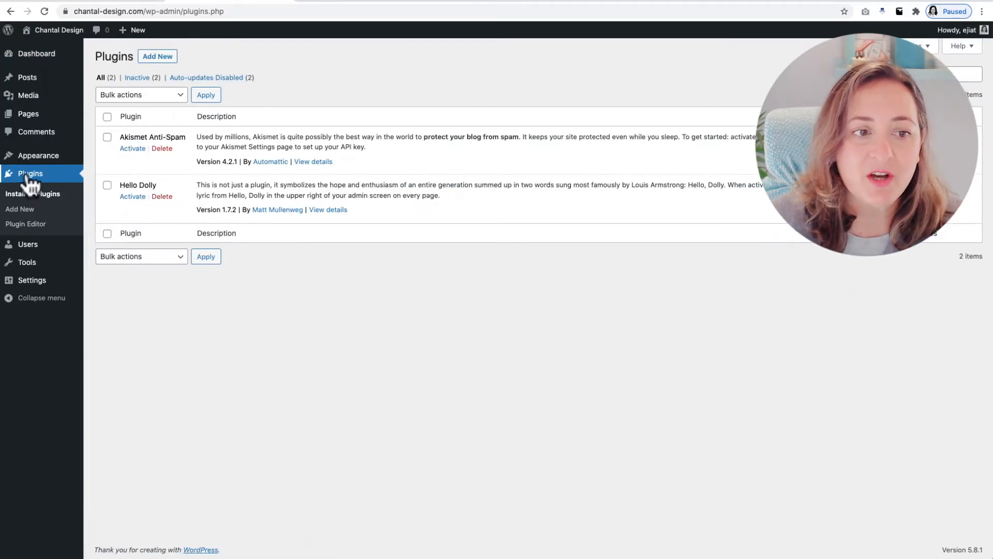
{"action": "left_click", "coordinate": [173, 56]}
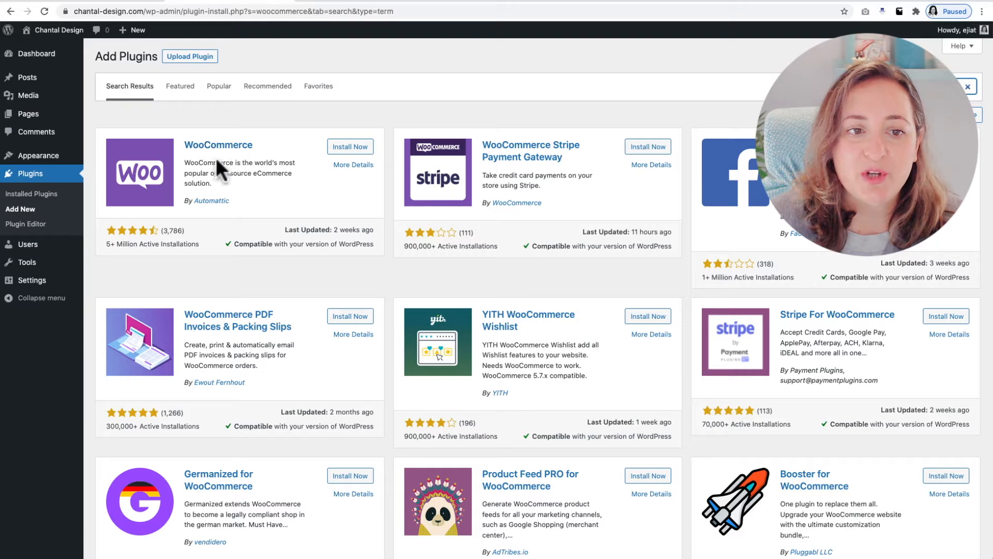
{"action": "left_click", "coordinate": [350, 148]}
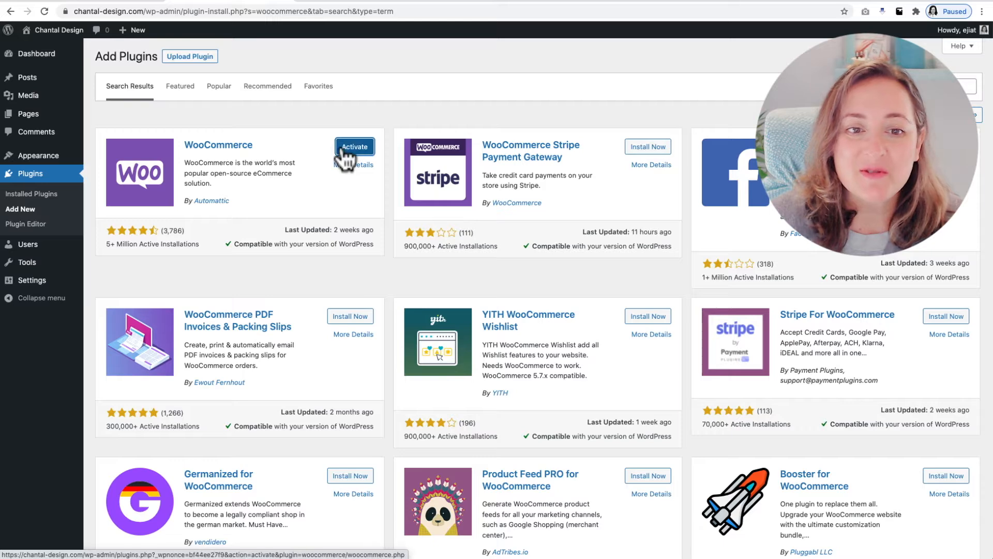
{"action": "left_click", "coordinate": [343, 148]}
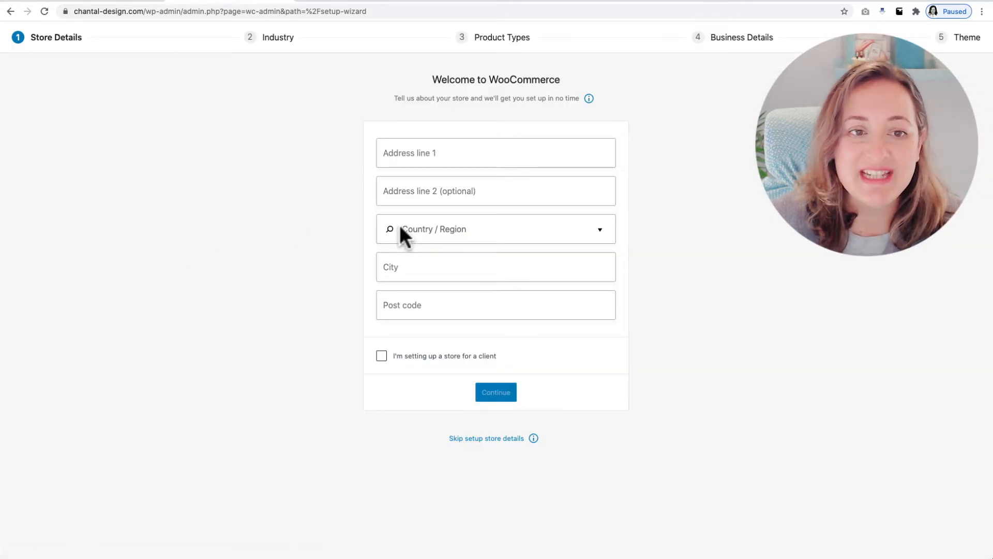
Enter the store's first address line in the WooCommerce store details
{"action": "left_click", "coordinate": [430, 150]}
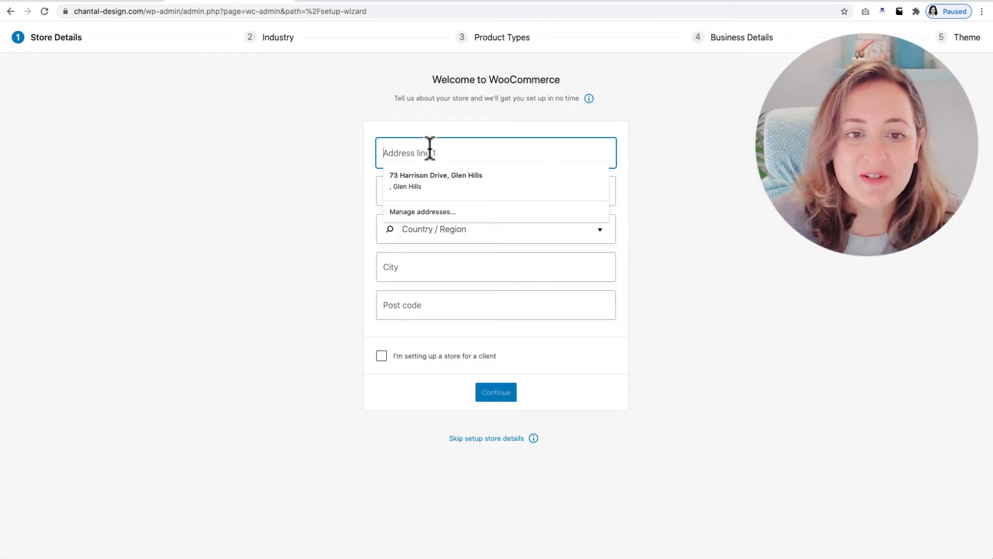
{"action": "left_click", "coordinate": [719, 150]}
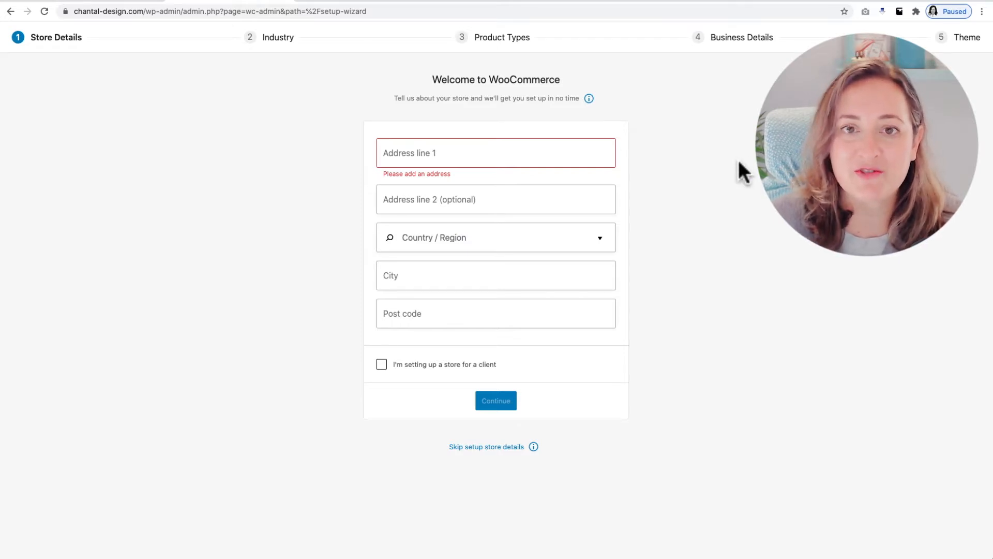
{"action": "left_click", "coordinate": [484, 155]}
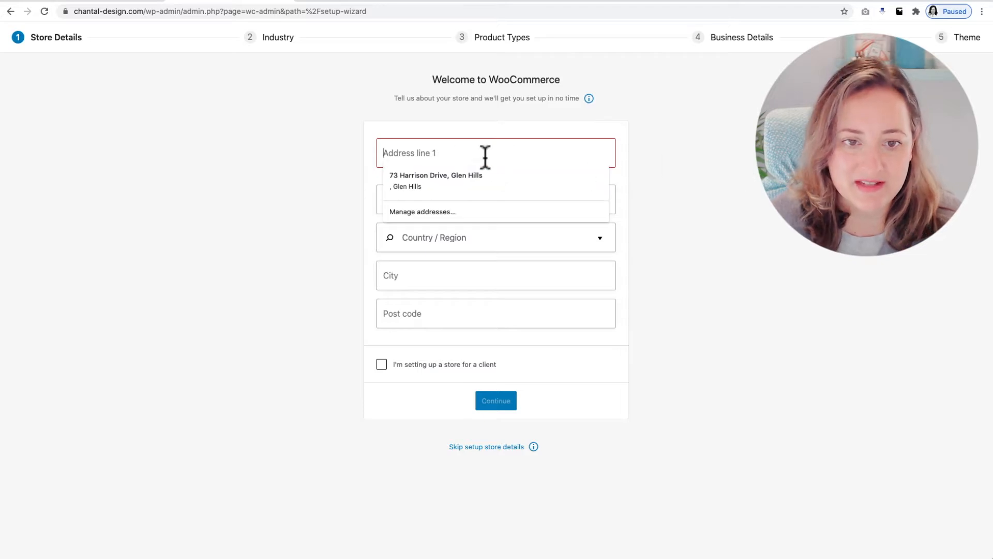
{"action": "type", "text": "c/o"}
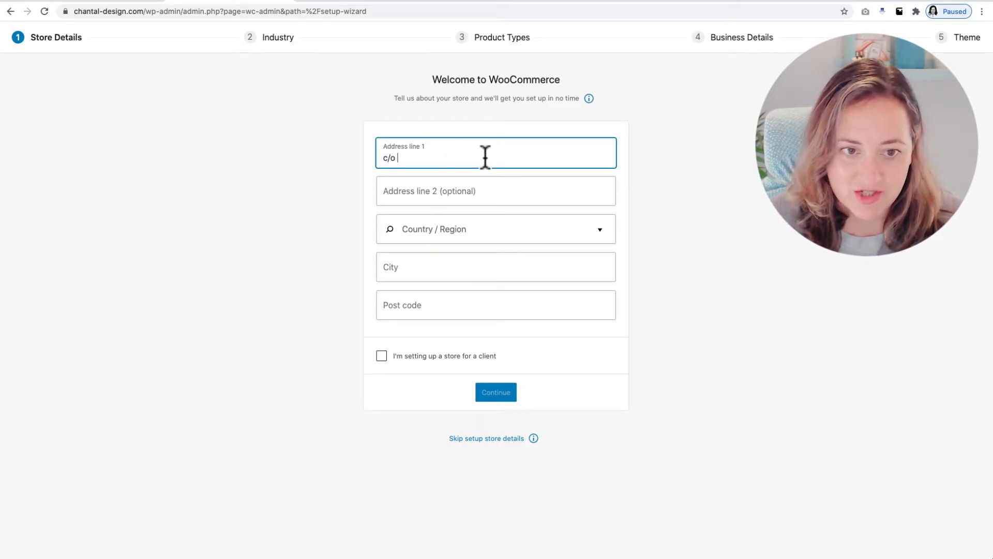
{"action": "type", "text": " 1 day Webs"}
Set the store's country and region to South Africa — KwaZulu-Natal
{"action": "left_click", "coordinate": [477, 228]}
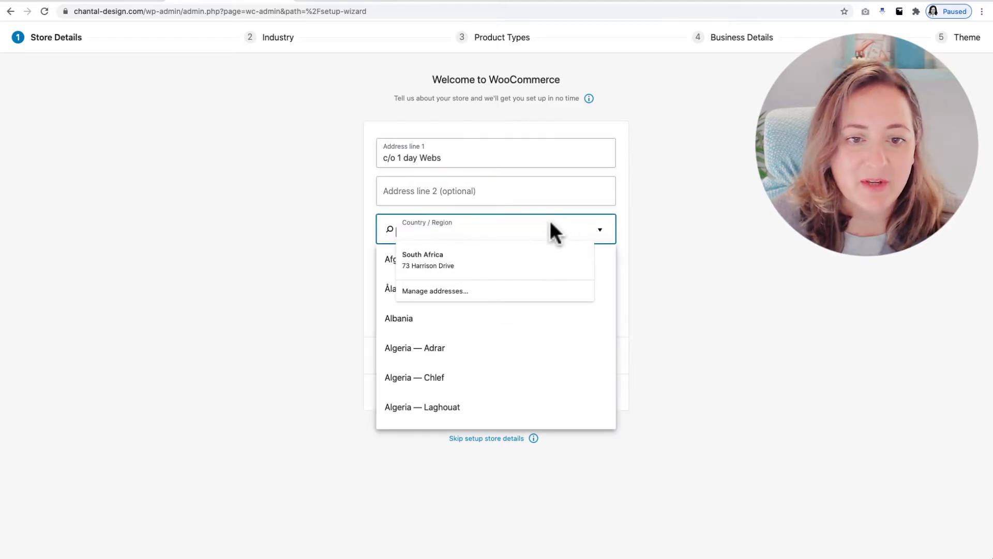
{"action": "type", "text": "south"}
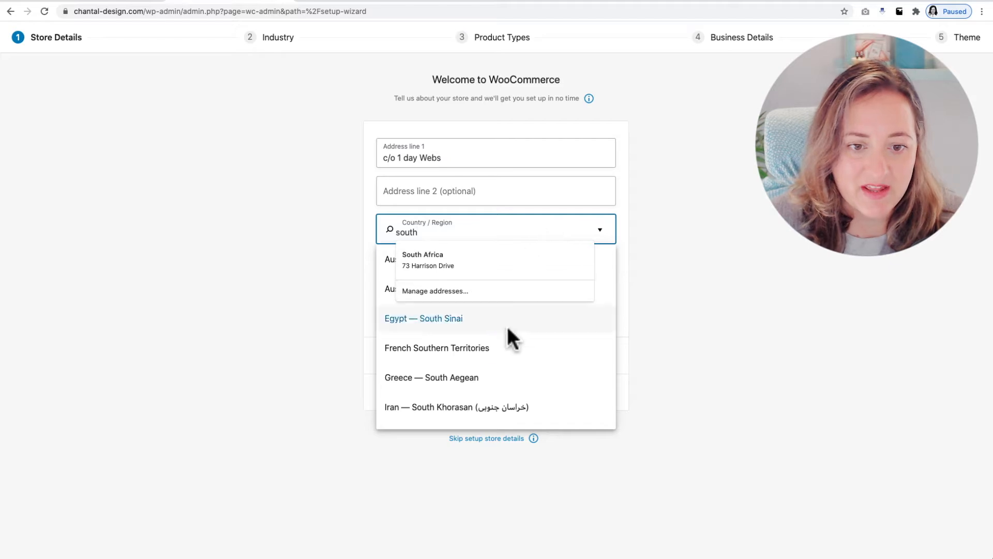
{"action": "scroll", "coordinate": [506, 381], "scroll_direction": "down", "scroll_amount": 5}
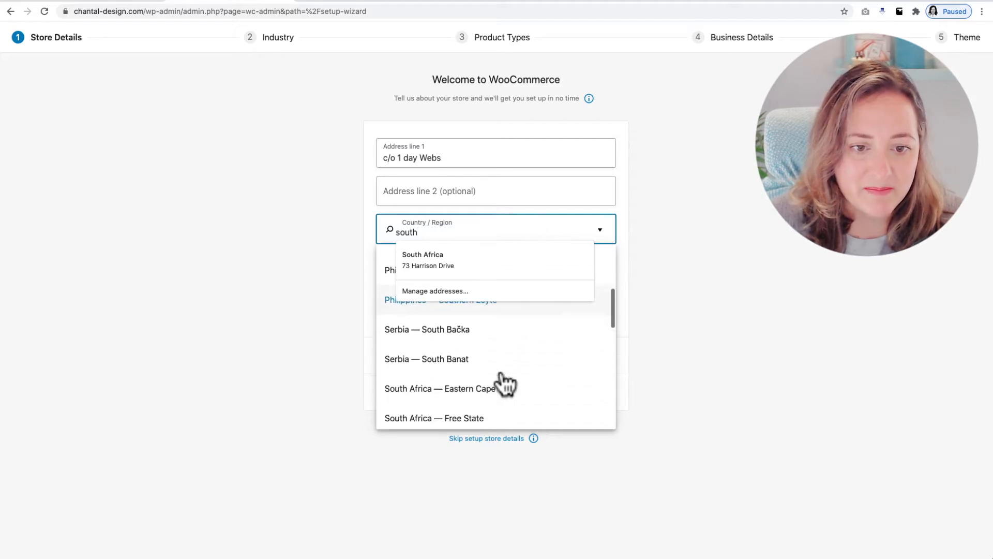
{"action": "scroll", "coordinate": [505, 383], "scroll_direction": "down", "scroll_amount": 2}
{"action": "left_click", "coordinate": [486, 411]}
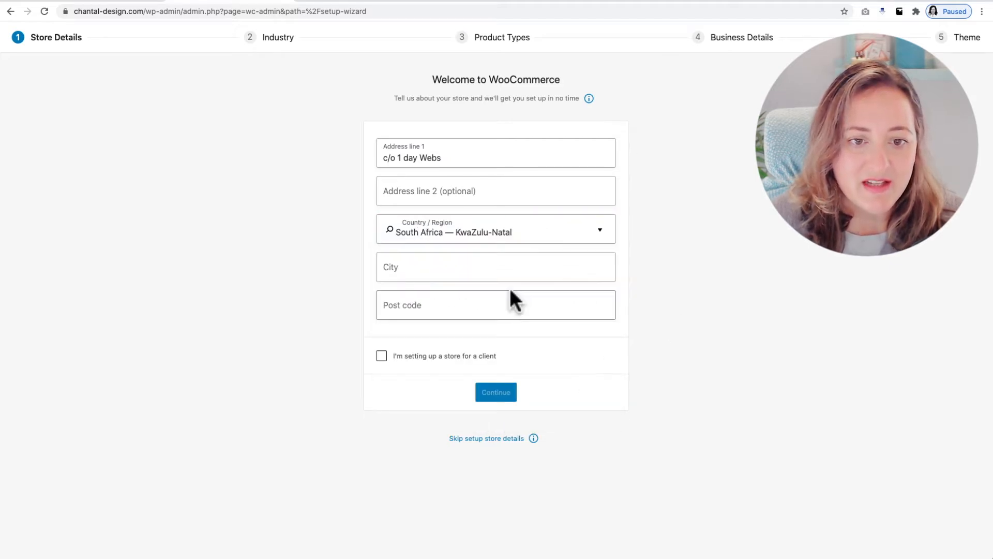
Fill in the city and post code of the store's address
{"action": "left_click", "coordinate": [472, 270]}
{"action": "type", "text": "Durban"}
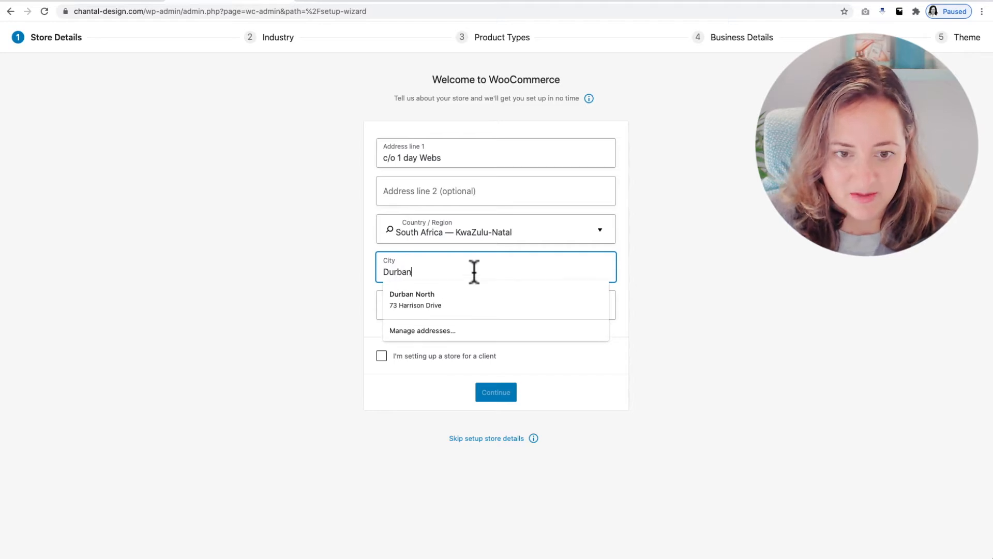
{"action": "type", "text": " Not"}
{"action": "key", "text": "BackSpace"}
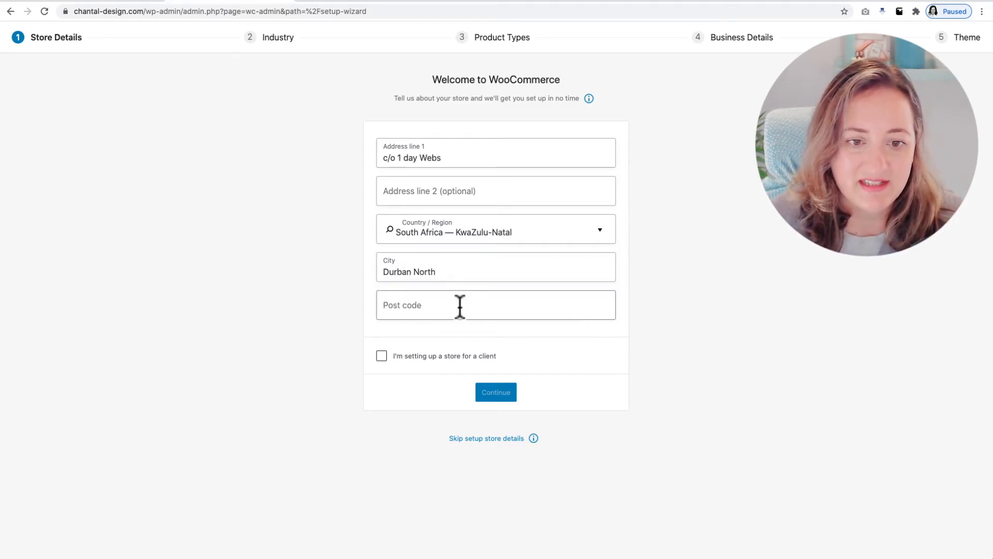
{"action": "left_click", "coordinate": [459, 306]}
{"action": "type", "text": "4051"}
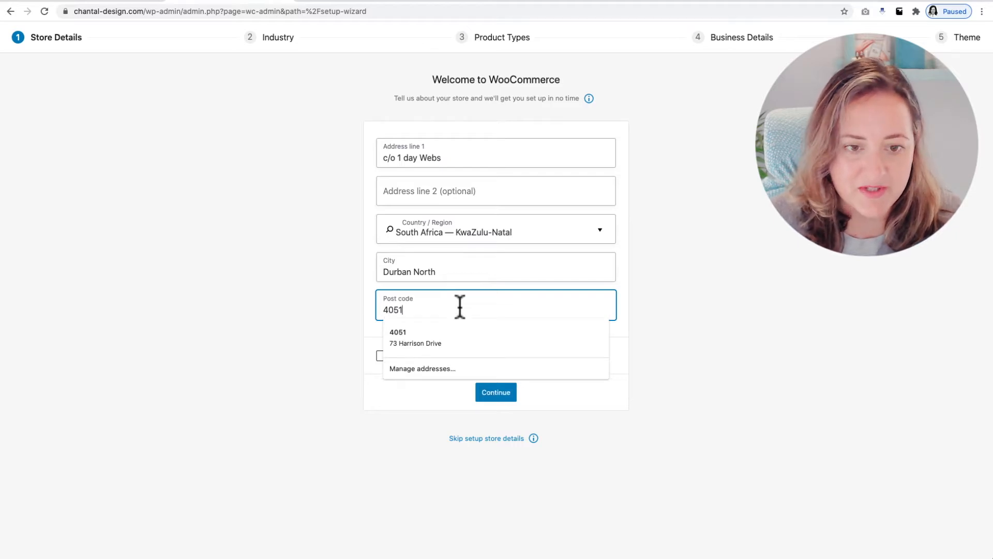
{"action": "left_click", "coordinate": [714, 292]}
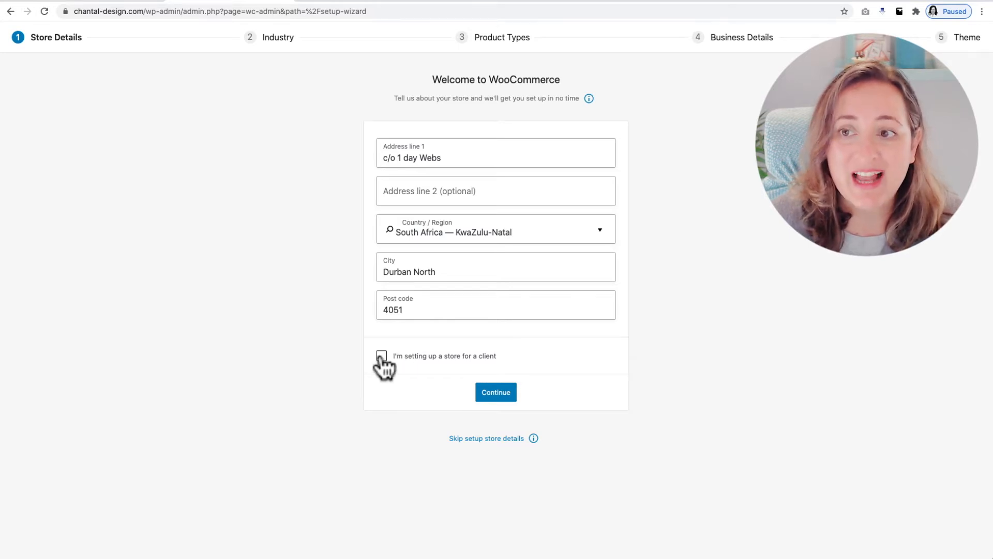
Submit the store details and decline sharing usage tracking data
{"action": "left_click", "coordinate": [496, 402]}
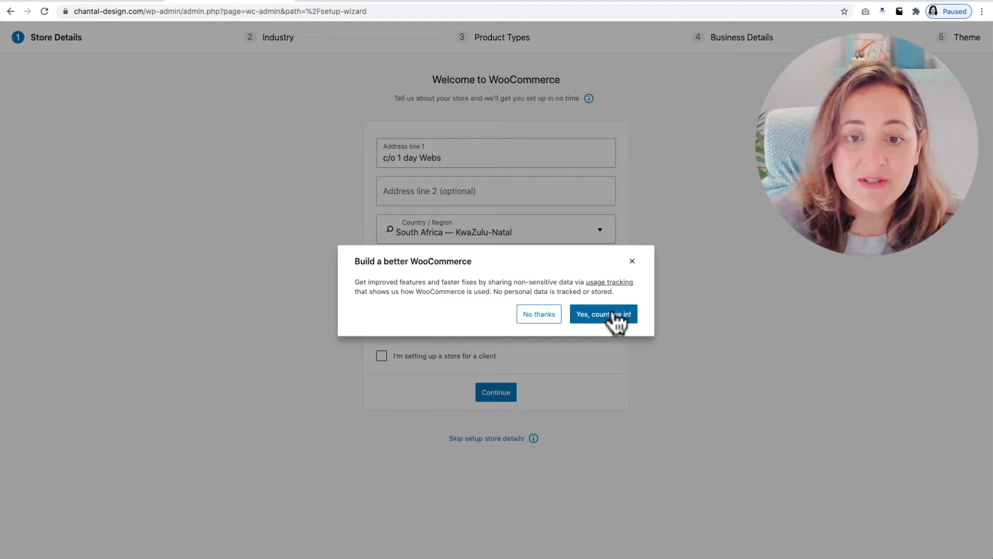
{"action": "left_click", "coordinate": [538, 315]}
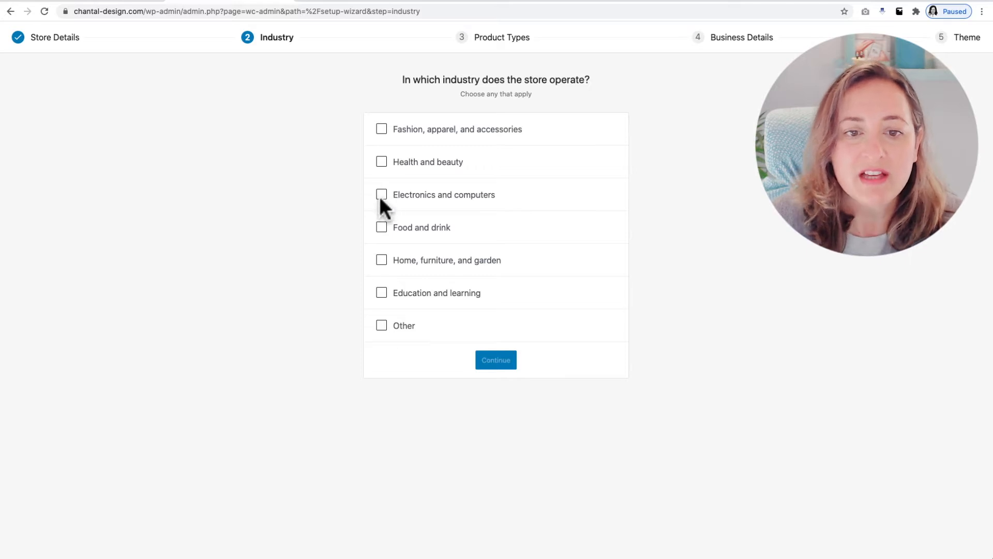
Set the store's industry to Education and learning, and add Downloads alongside Physical products as a product type
{"action": "left_click", "coordinate": [381, 293]}
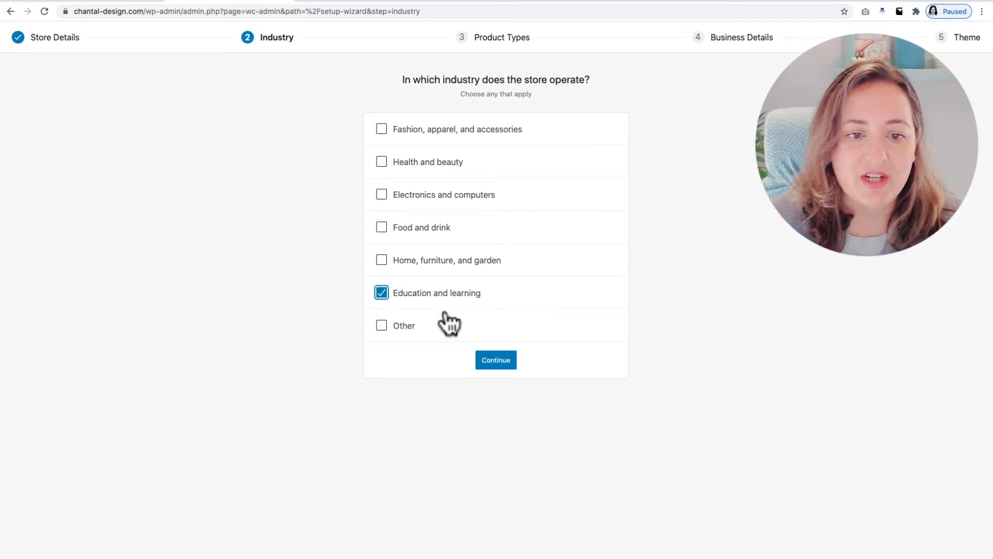
{"action": "left_click", "coordinate": [501, 371]}
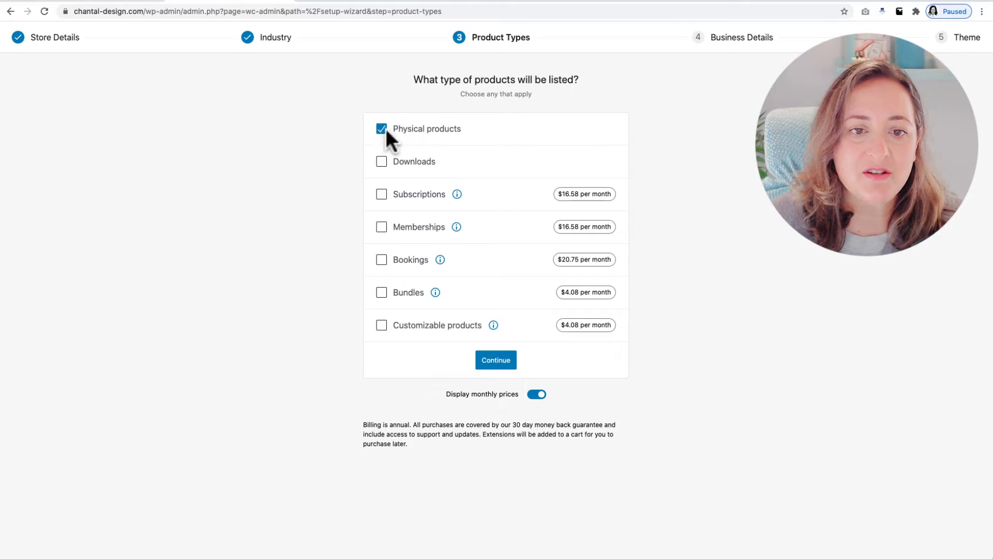
{"action": "left_click", "coordinate": [381, 161]}
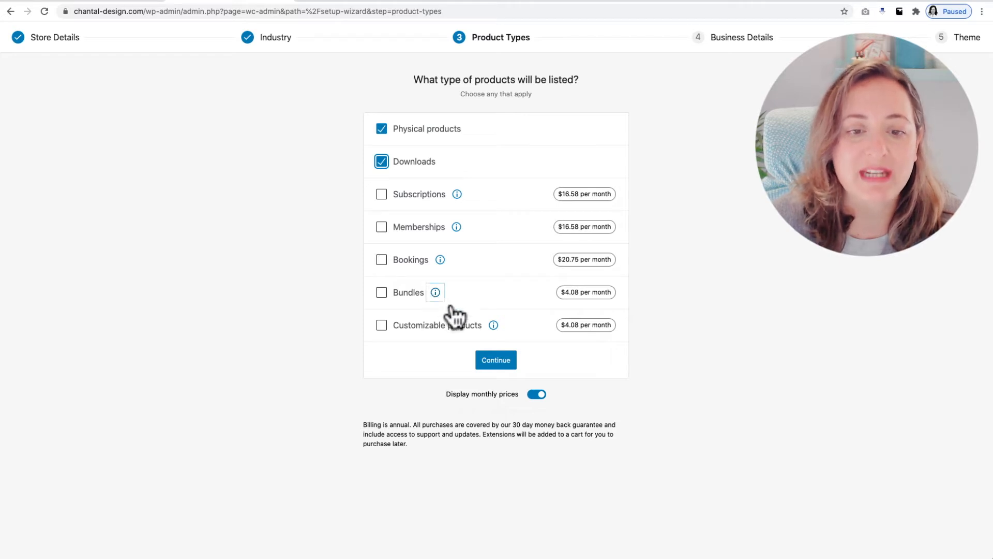
{"action": "left_click", "coordinate": [491, 360]}
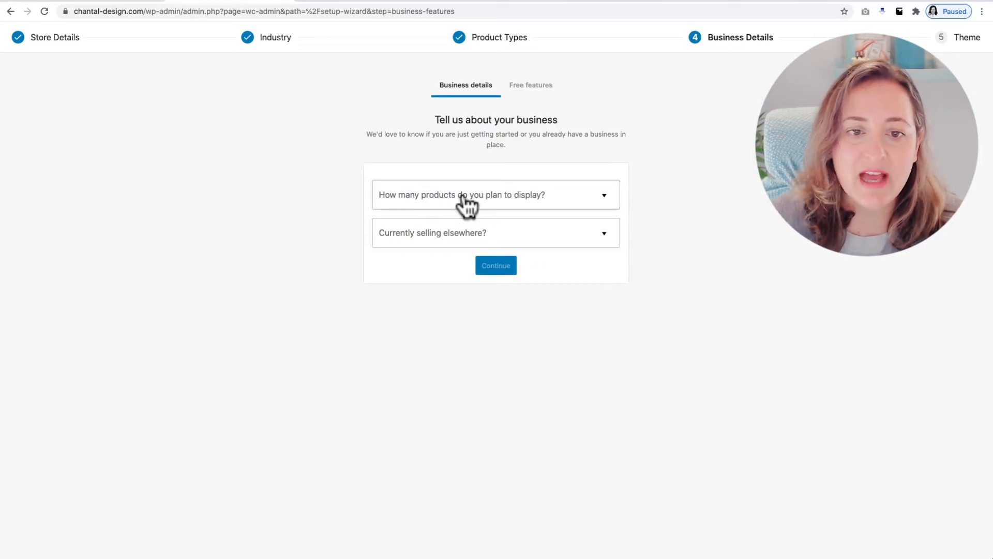
Set the planned number of products to 1 - 10, answer whether selling elsewhere, and submit the business details
{"action": "left_click", "coordinate": [532, 197]}
{"action": "left_click", "coordinate": [437, 255]}
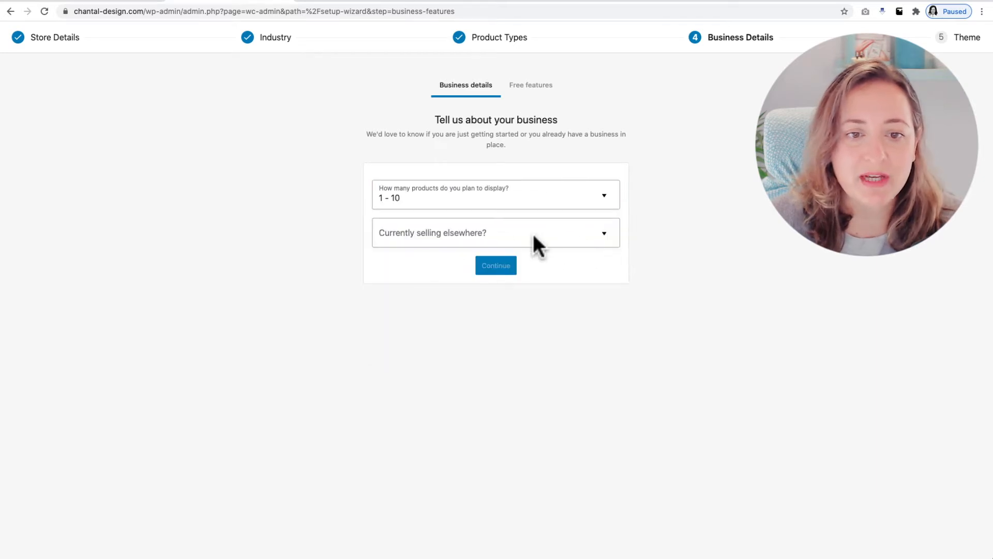
{"action": "left_click", "coordinate": [612, 231]}
{"action": "left_click", "coordinate": [497, 265]}
{"action": "left_click", "coordinate": [491, 266]}
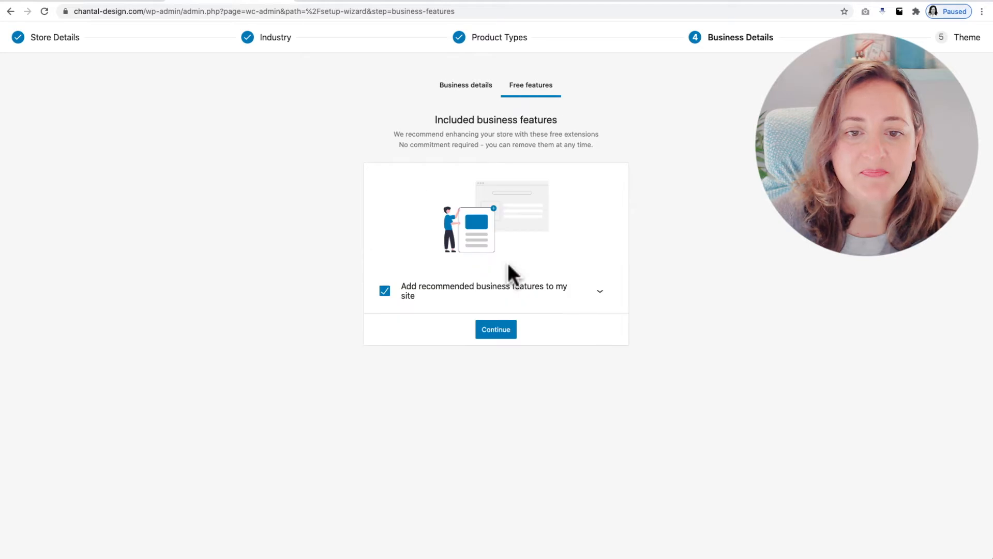
Exclude the recommended Jetpack and MailPoet extensions from the free business features and continue the setup
{"action": "left_click", "coordinate": [600, 291]}
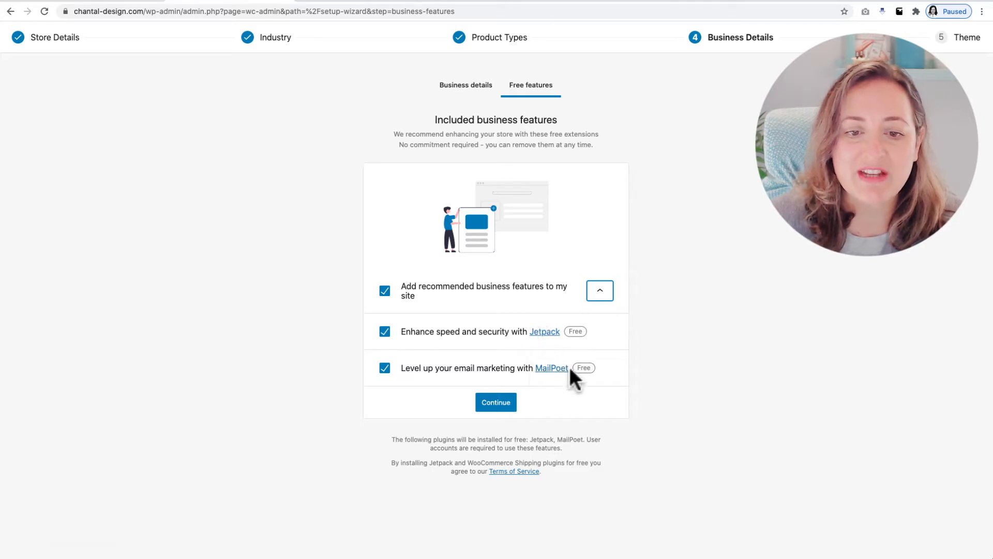
{"action": "left_click", "coordinate": [384, 331]}
{"action": "left_click", "coordinate": [385, 367]}
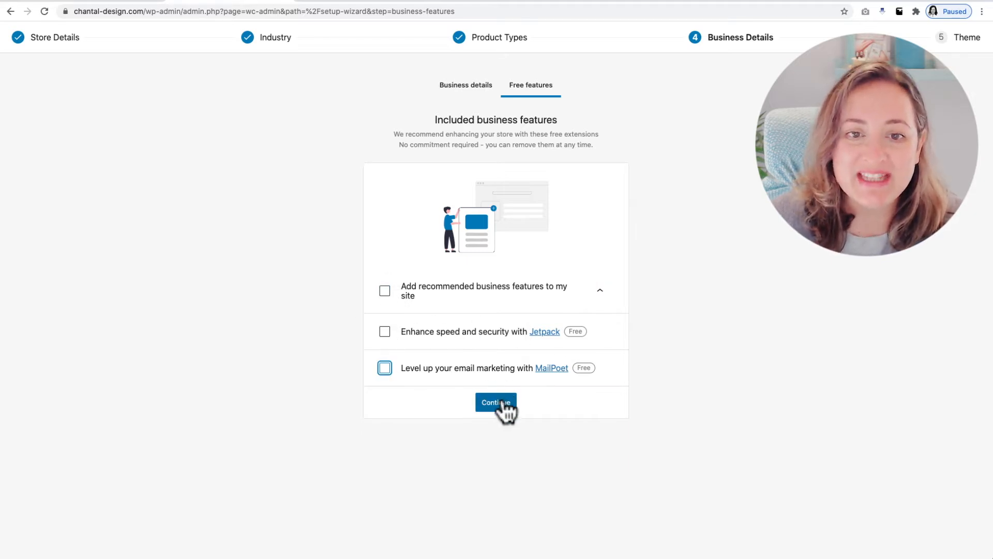
{"action": "left_click", "coordinate": [500, 404]}
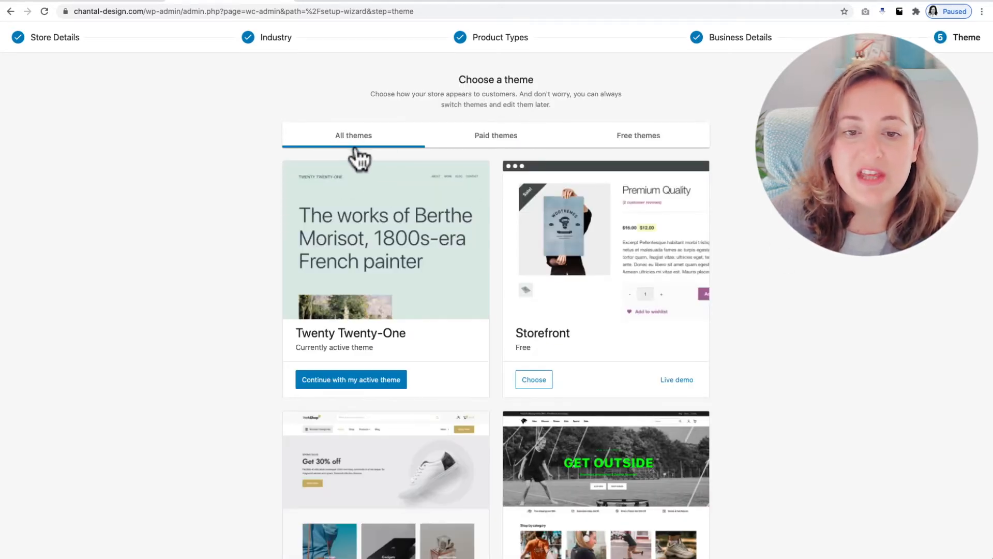
Keep the active Twenty Twenty-One theme for the store and dismiss the WooCommerce welcome introduction
{"action": "left_click", "coordinate": [359, 383]}
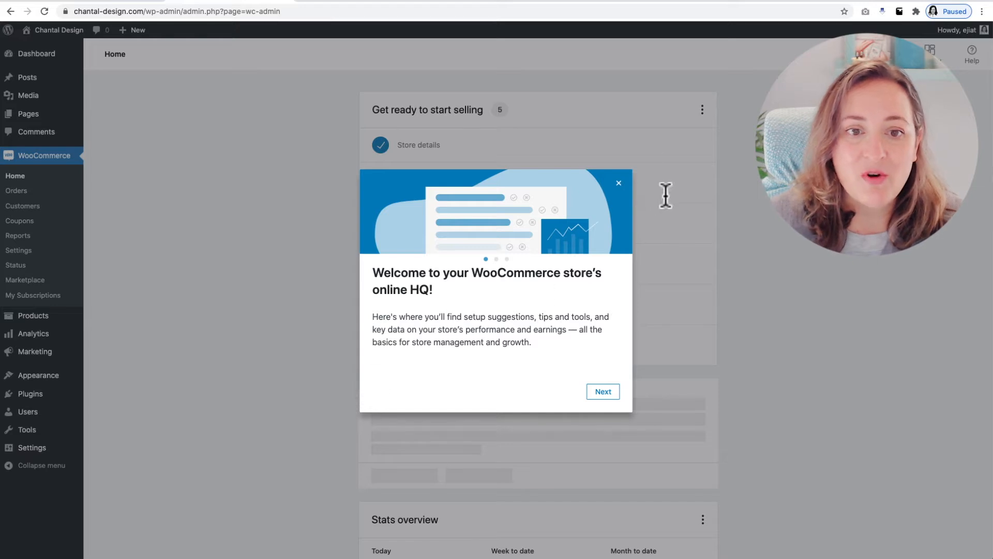
{"action": "left_click", "coordinate": [619, 178]}
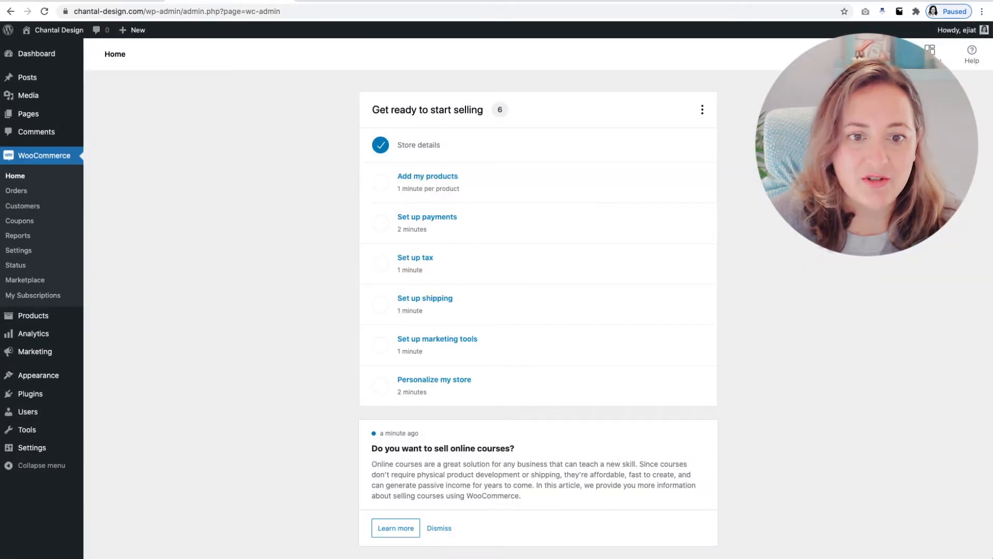
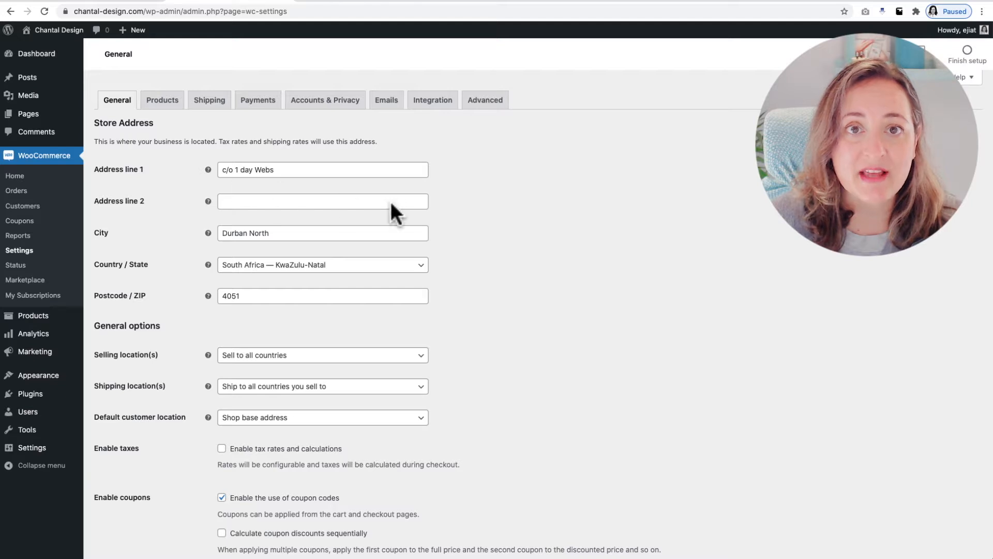
Set the store's currency to United States (US) dollar ($) and save the general settings
{"action": "scroll", "coordinate": [389, 202], "scroll_direction": "down", "scroll_amount": 1}
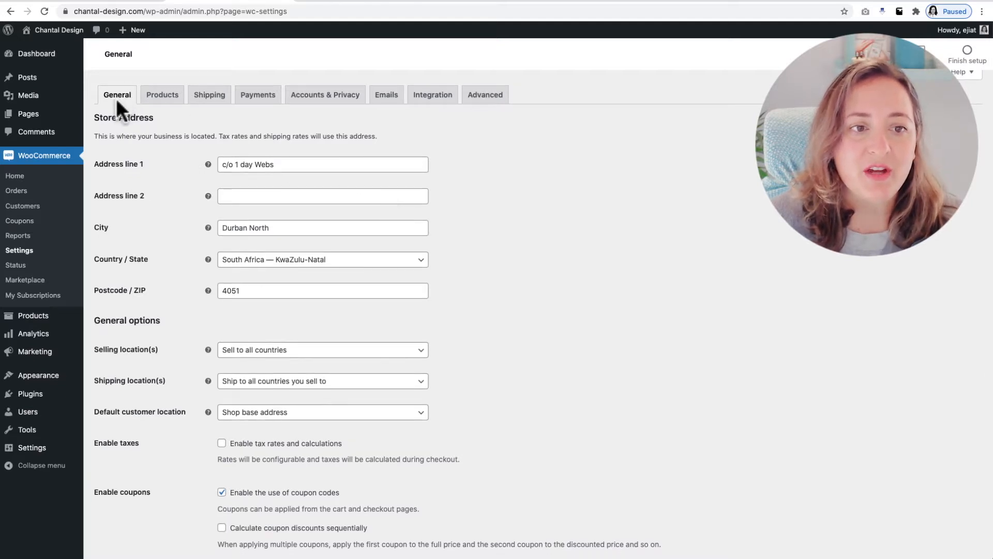
{"action": "scroll", "coordinate": [285, 197], "scroll_direction": "down", "scroll_amount": 3}
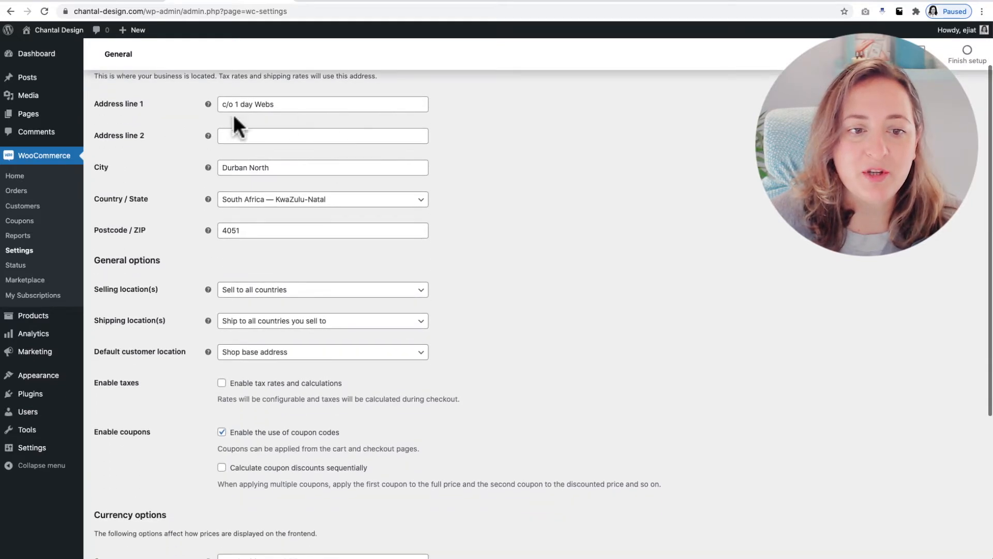
{"action": "scroll", "coordinate": [315, 229], "scroll_direction": "down", "scroll_amount": 6}
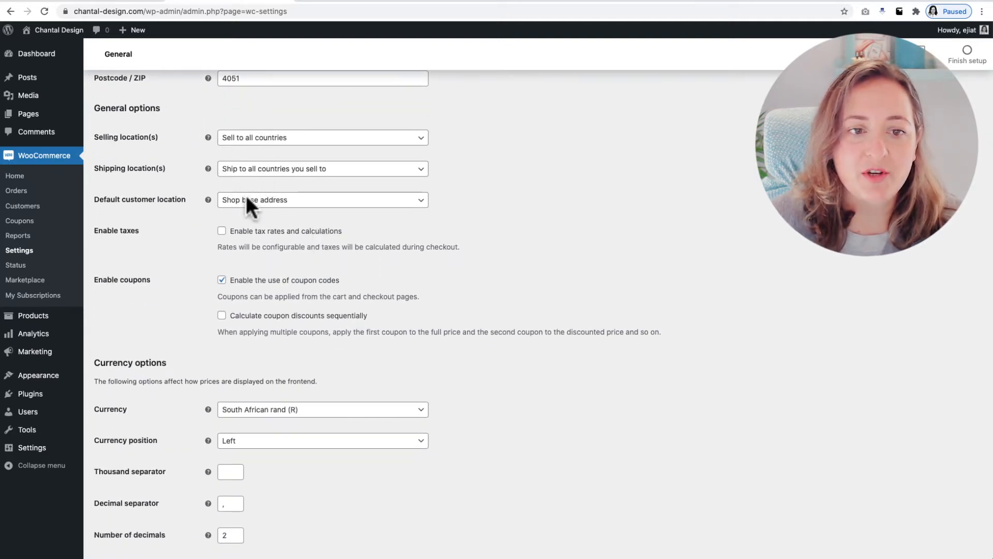
{"action": "scroll", "coordinate": [244, 247], "scroll_direction": "down", "scroll_amount": 1}
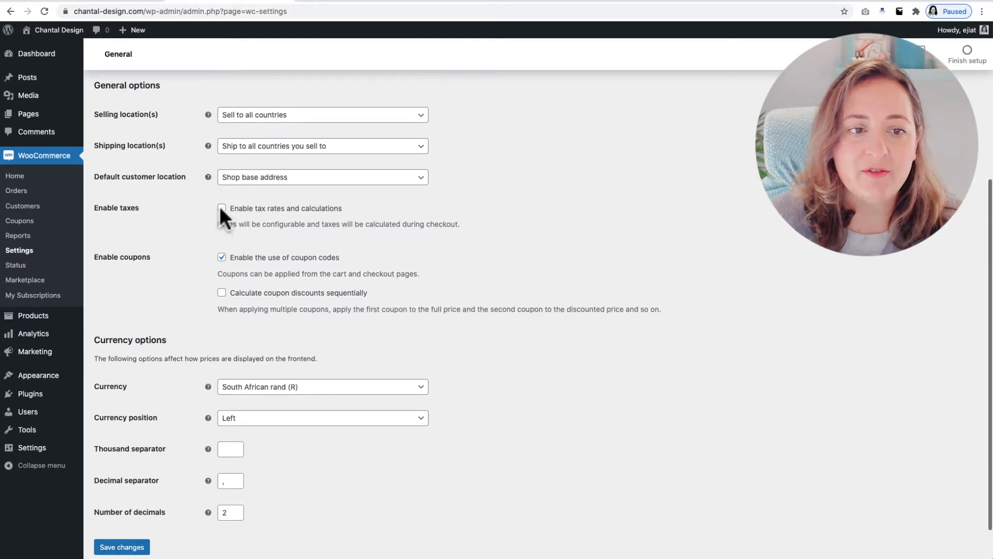
{"action": "scroll", "coordinate": [220, 209], "scroll_direction": "down", "scroll_amount": 2}
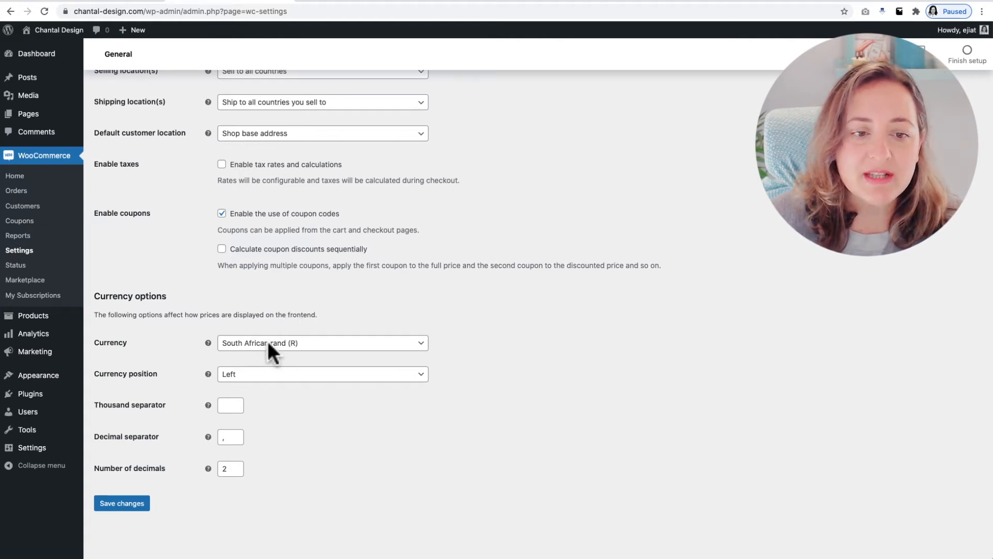
{"action": "left_click", "coordinate": [303, 343]}
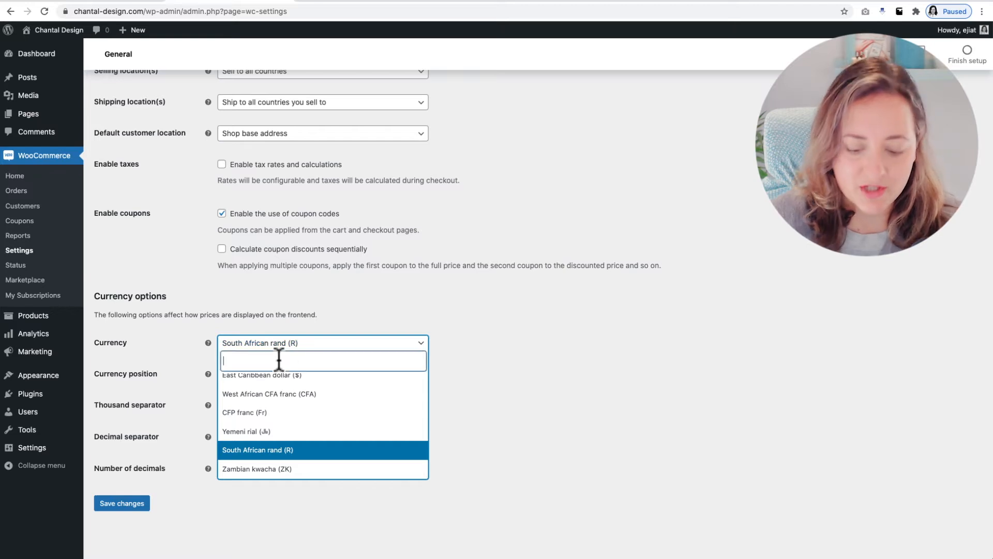
{"action": "type", "text": "unit"}
{"action": "left_click", "coordinate": [295, 403]}
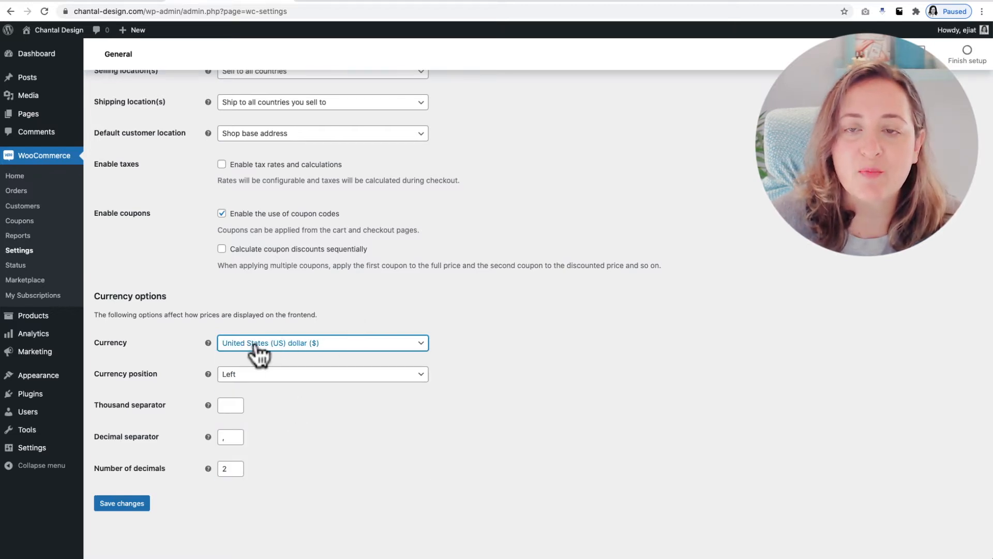
{"action": "left_click", "coordinate": [123, 504]}
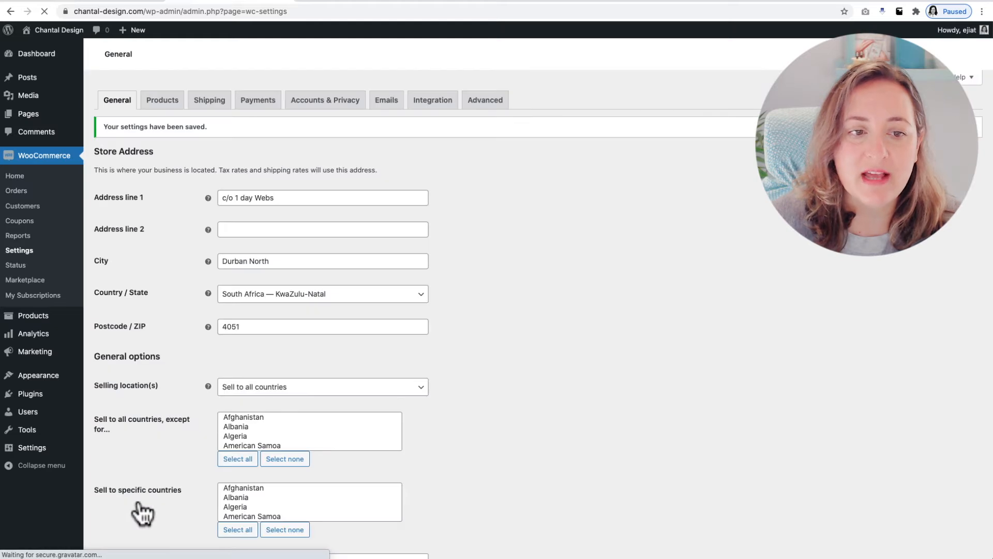
Review the general product settings, including the shop page, add to cart behaviour, measurement units and reviews
{"action": "left_click", "coordinate": [163, 103]}
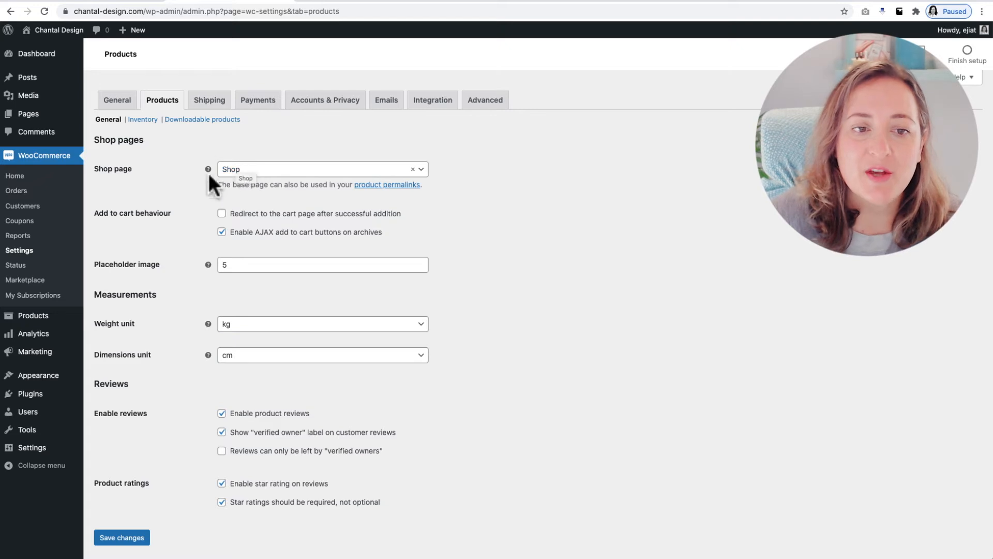
{"action": "scroll", "coordinate": [278, 174], "scroll_direction": "down", "scroll_amount": 1}
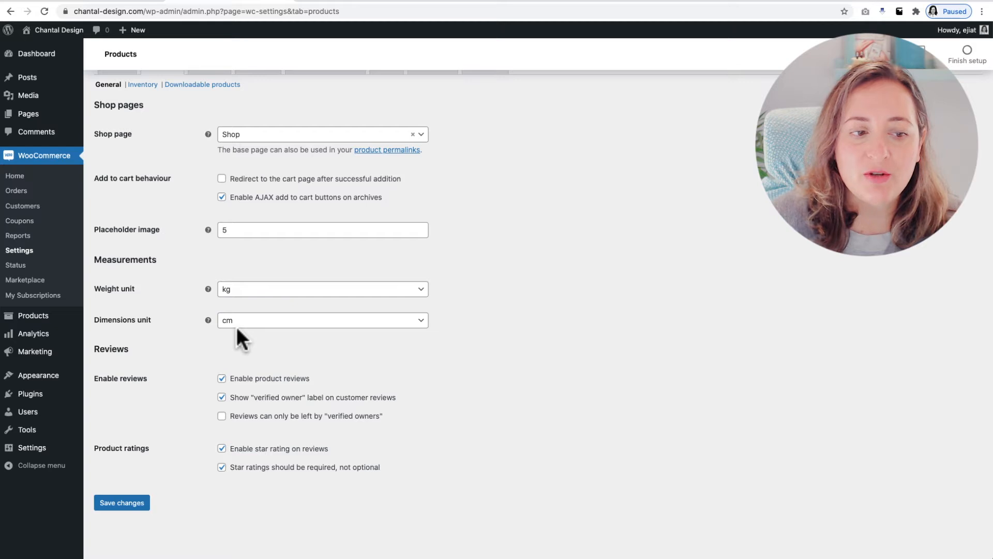
{"action": "scroll", "coordinate": [236, 330], "scroll_direction": "down", "scroll_amount": 1}
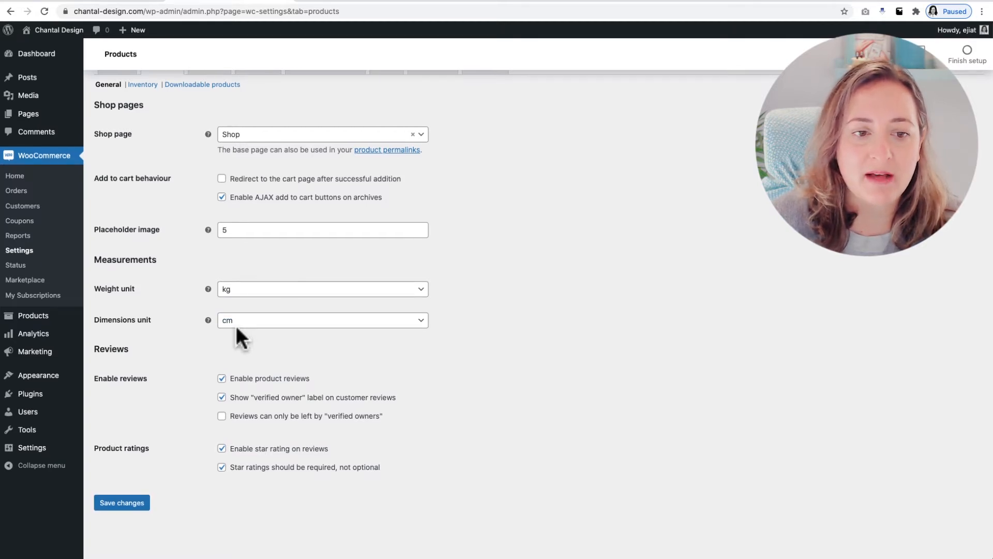
{"action": "scroll", "coordinate": [232, 336], "scroll_direction": "up", "scroll_amount": 1}
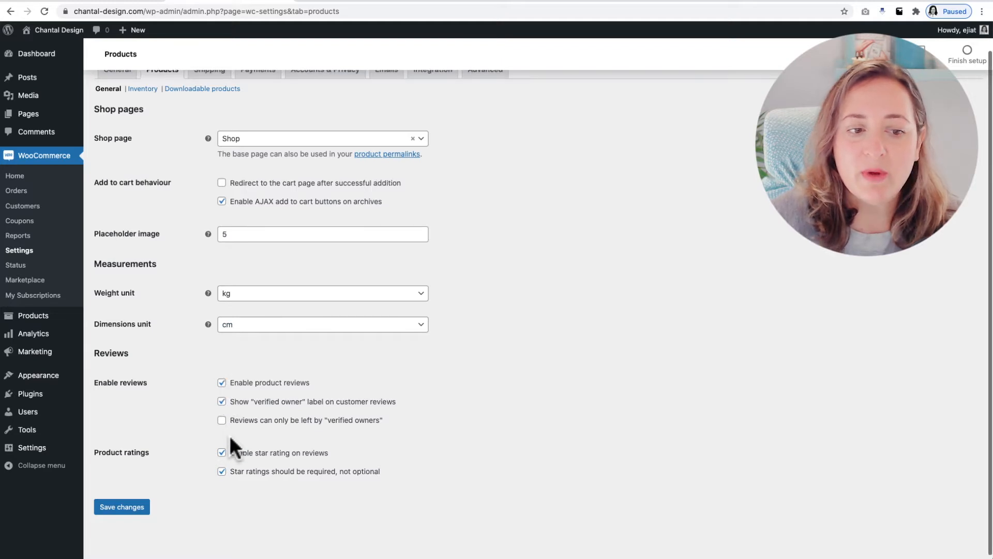
{"action": "scroll", "coordinate": [227, 457], "scroll_direction": "up", "scroll_amount": 3}
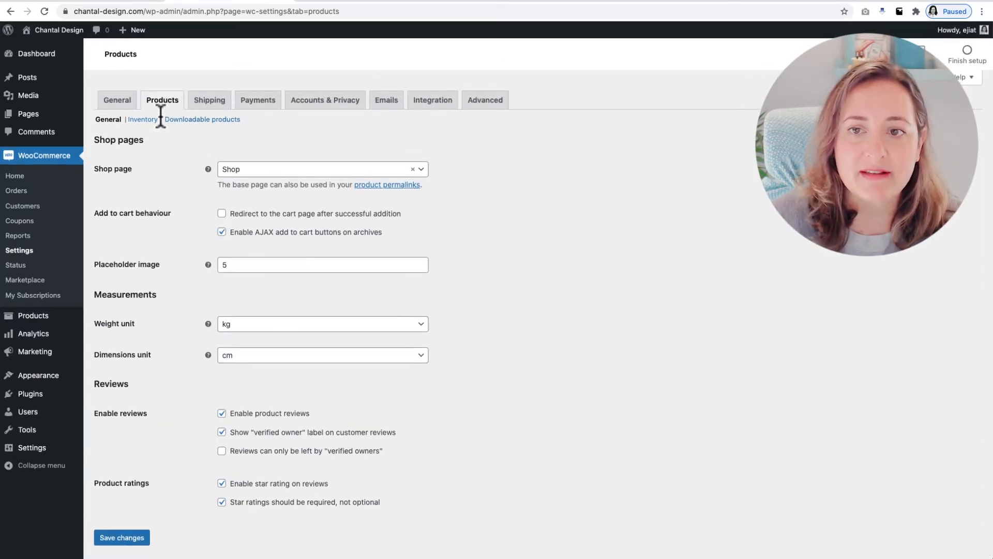
Check the store's shipping zones and its installed payment methods
{"action": "left_click", "coordinate": [222, 103]}
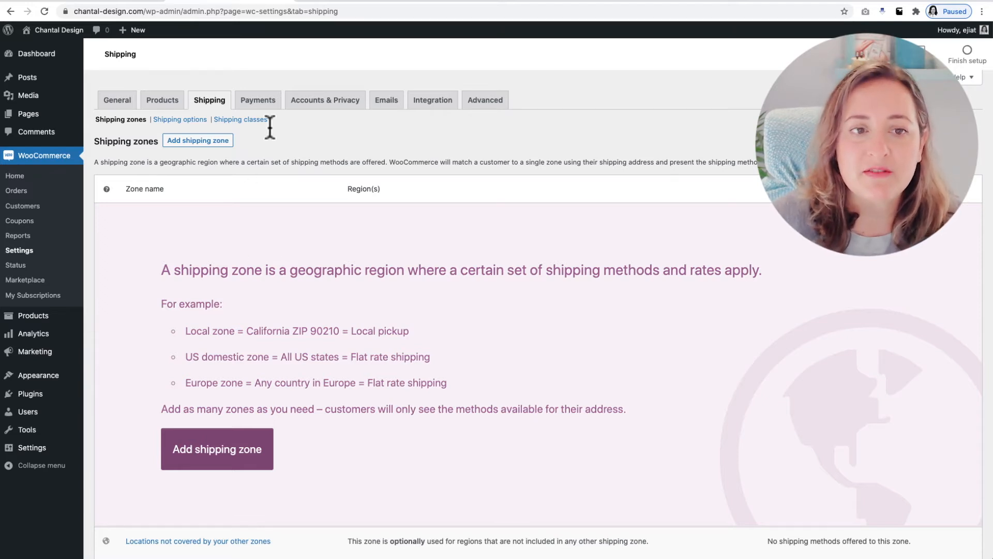
{"action": "left_click", "coordinate": [257, 102]}
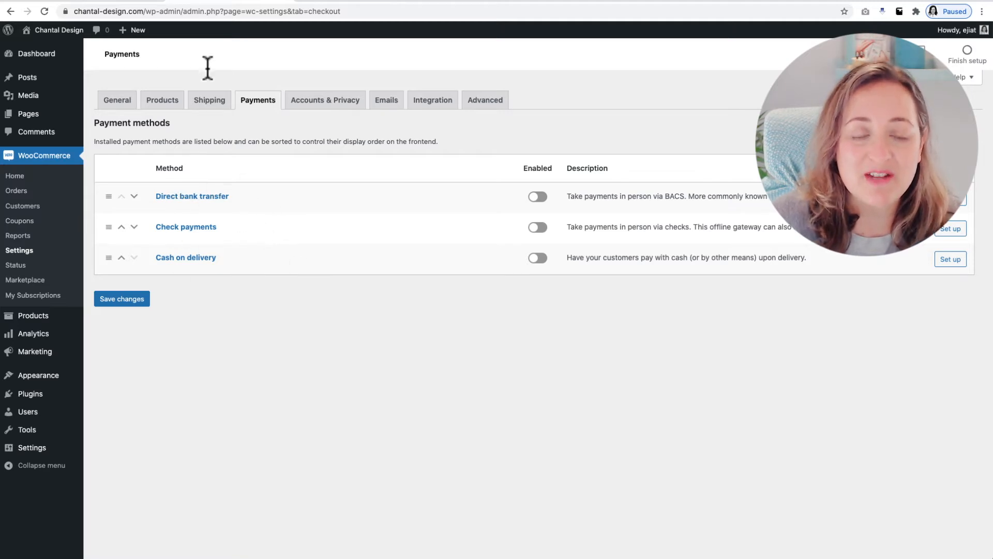
Review the Accounts & Privacy settings, from guest checkout and account creation to the privacy policy and personal data retention
{"action": "left_click", "coordinate": [342, 102]}
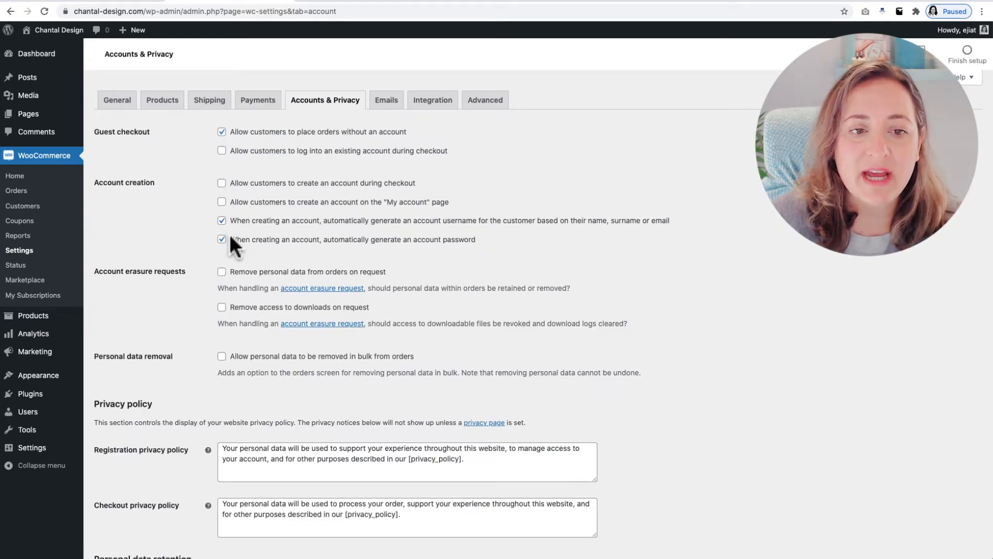
{"action": "scroll", "coordinate": [230, 243], "scroll_direction": "down", "scroll_amount": 2}
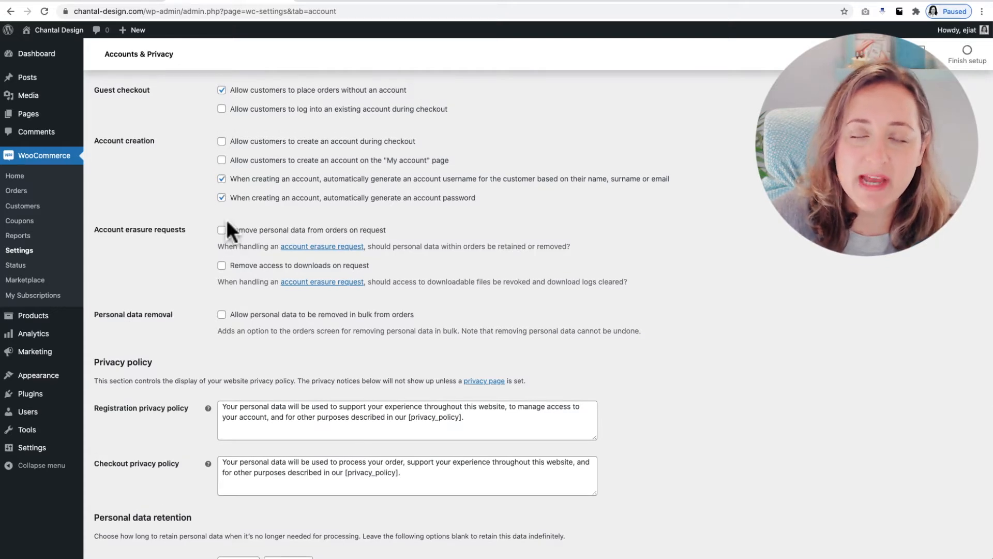
{"action": "scroll", "coordinate": [227, 222], "scroll_direction": "down", "scroll_amount": 2}
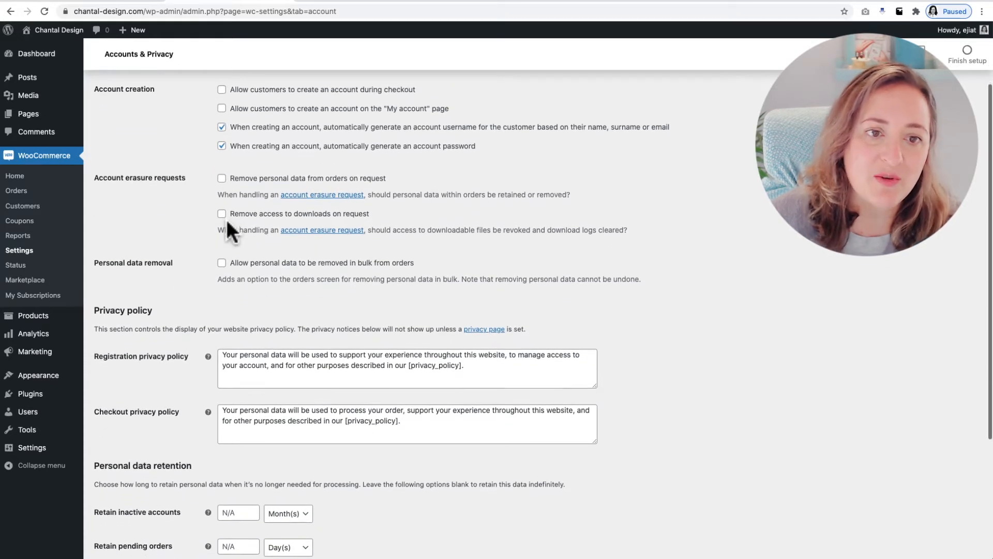
{"action": "scroll", "coordinate": [226, 219], "scroll_direction": "down", "scroll_amount": 4}
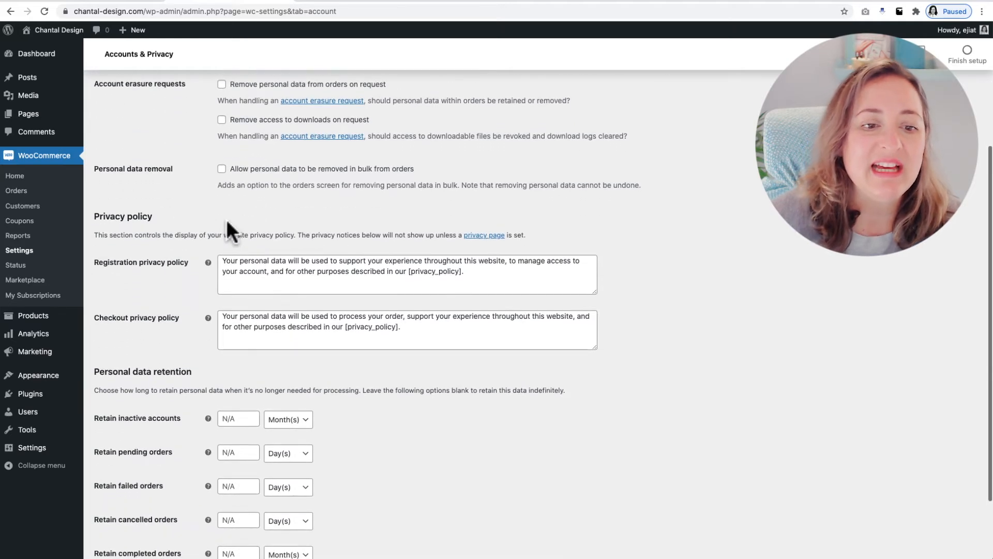
{"action": "scroll", "coordinate": [226, 220], "scroll_direction": "down", "scroll_amount": 4}
{"action": "scroll", "coordinate": [228, 224], "scroll_direction": "up", "scroll_amount": 12}
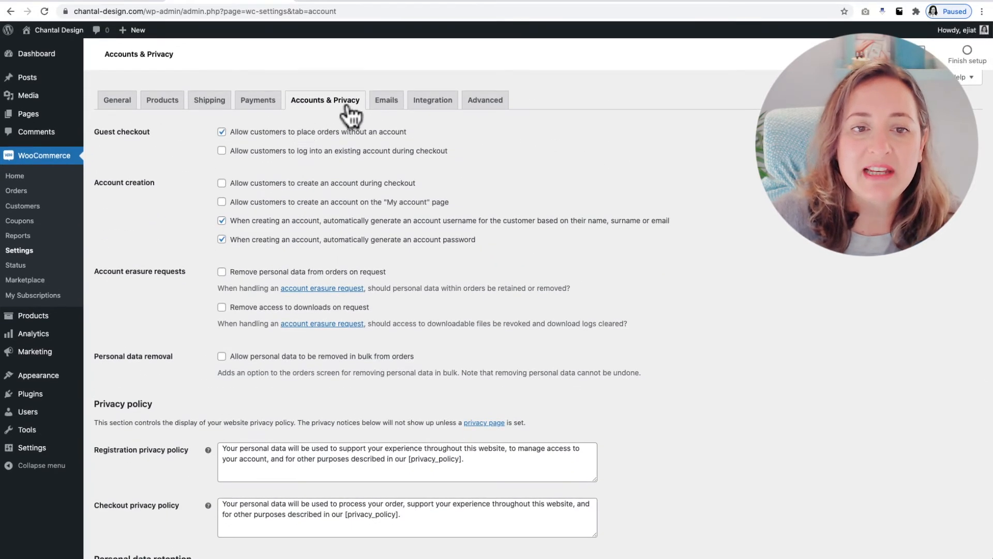
Review the store's email notifications and sender options, and preview the email template
{"action": "left_click", "coordinate": [389, 105]}
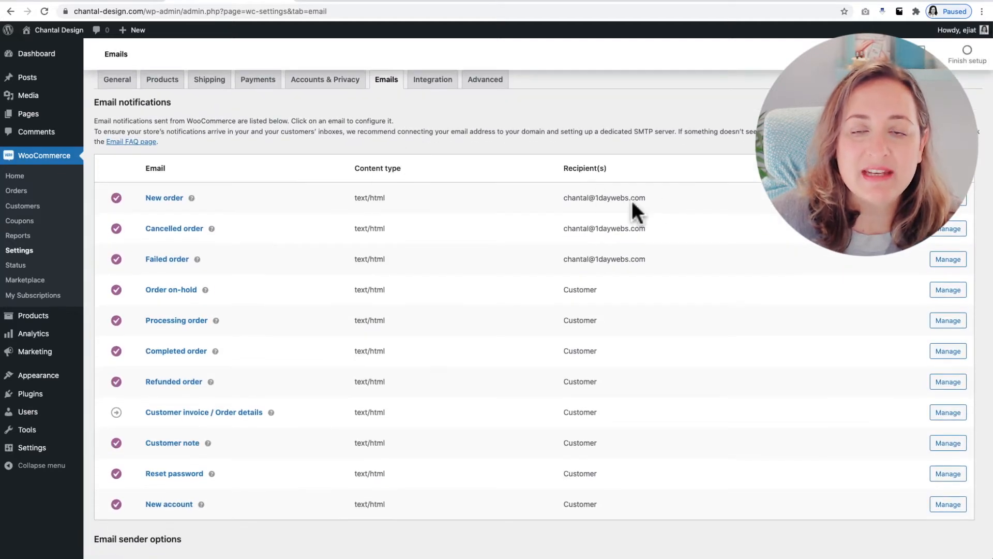
{"action": "scroll", "coordinate": [606, 206], "scroll_direction": "down", "scroll_amount": 7}
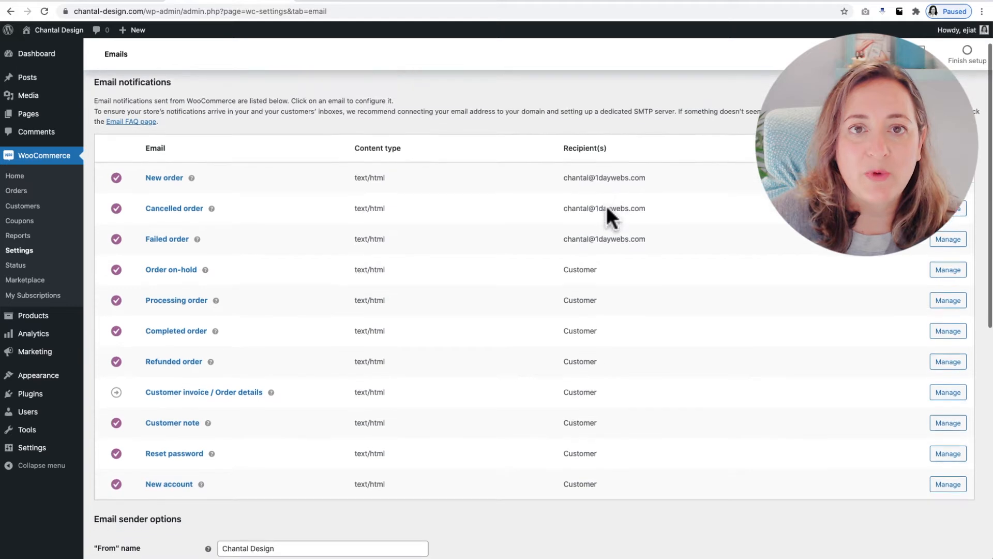
{"action": "scroll", "coordinate": [606, 207], "scroll_direction": "down", "scroll_amount": 3}
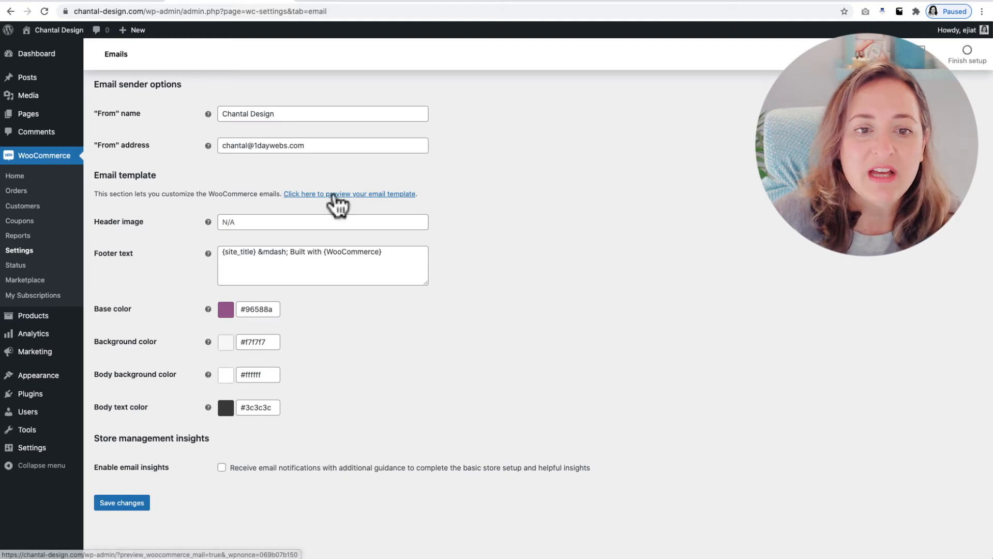
{"action": "left_click", "coordinate": [332, 202]}
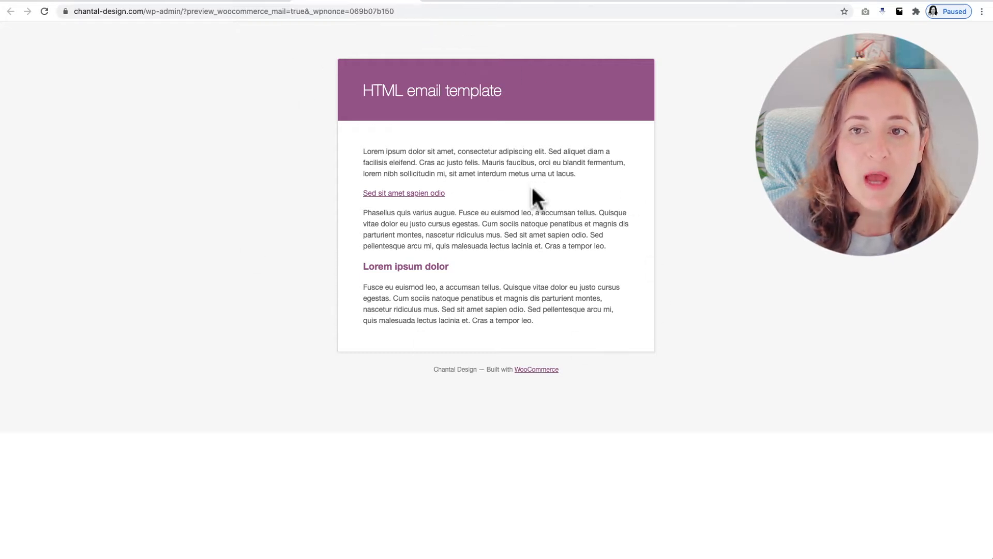
{"action": "left_click", "coordinate": [409, 2]}
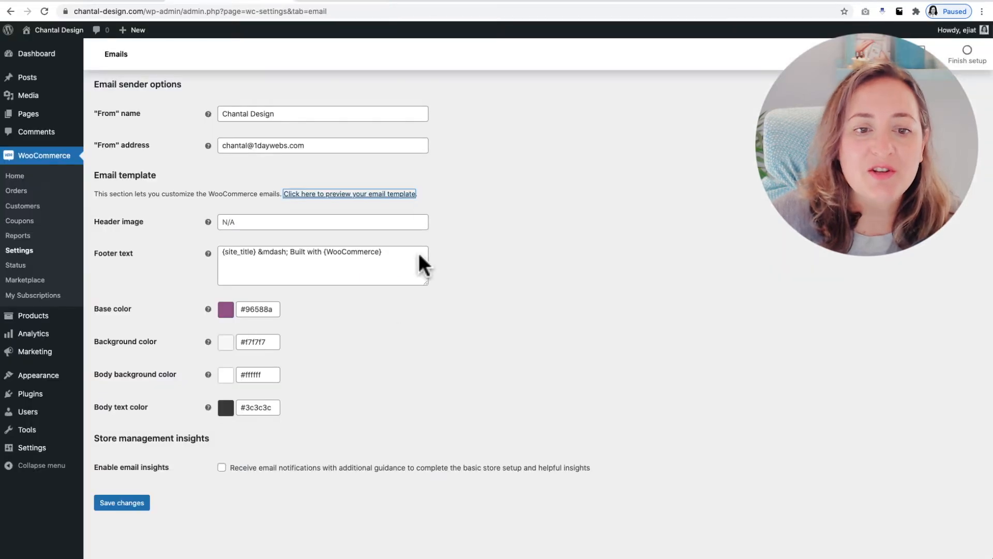
{"action": "left_click", "coordinate": [239, 218]}
{"action": "left_click", "coordinate": [677, 224]}
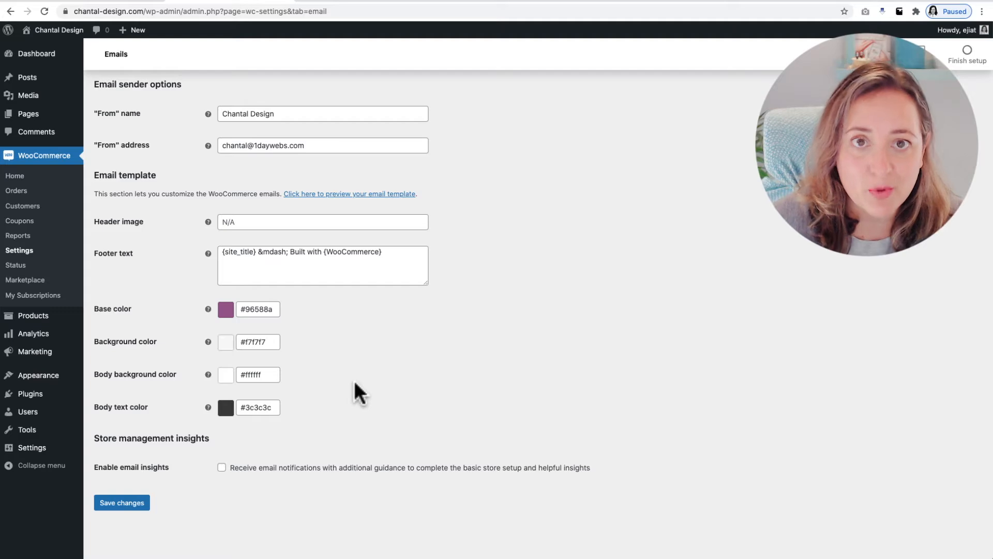
{"action": "scroll", "coordinate": [355, 385], "scroll_direction": "up", "scroll_amount": 10}
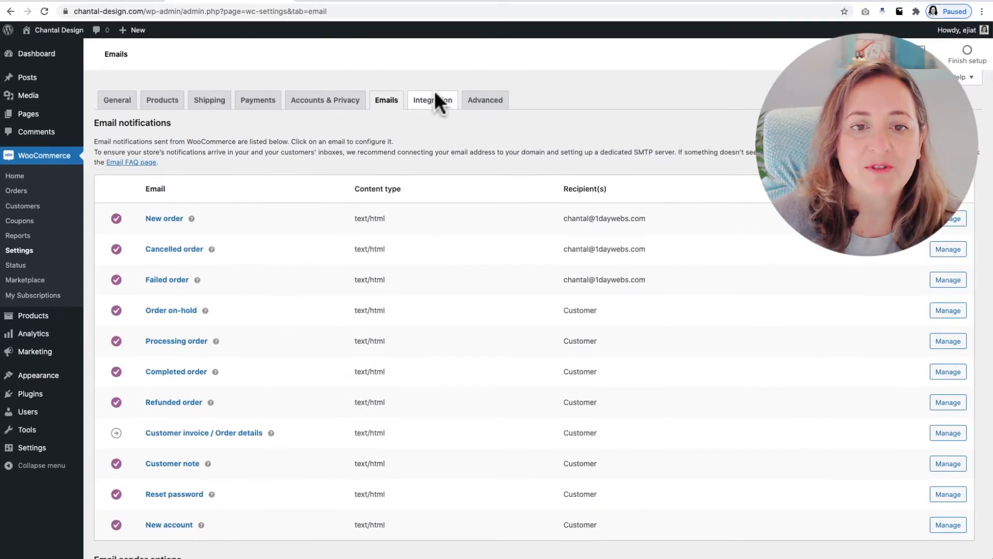
Review the MaxMind Geolocation integration and the advanced page setup with its checkout and account endpoints
{"action": "left_click", "coordinate": [434, 101]}
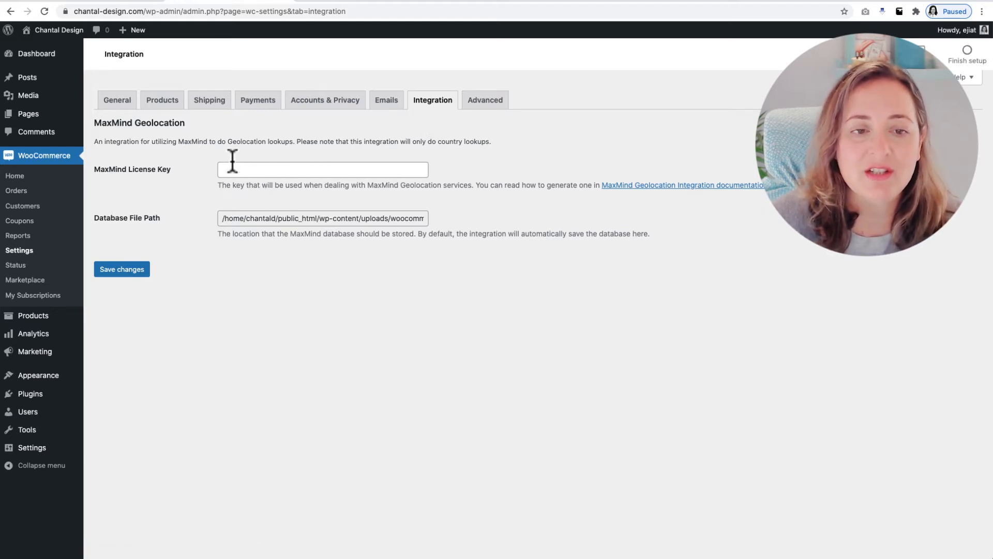
{"action": "left_click", "coordinate": [481, 106]}
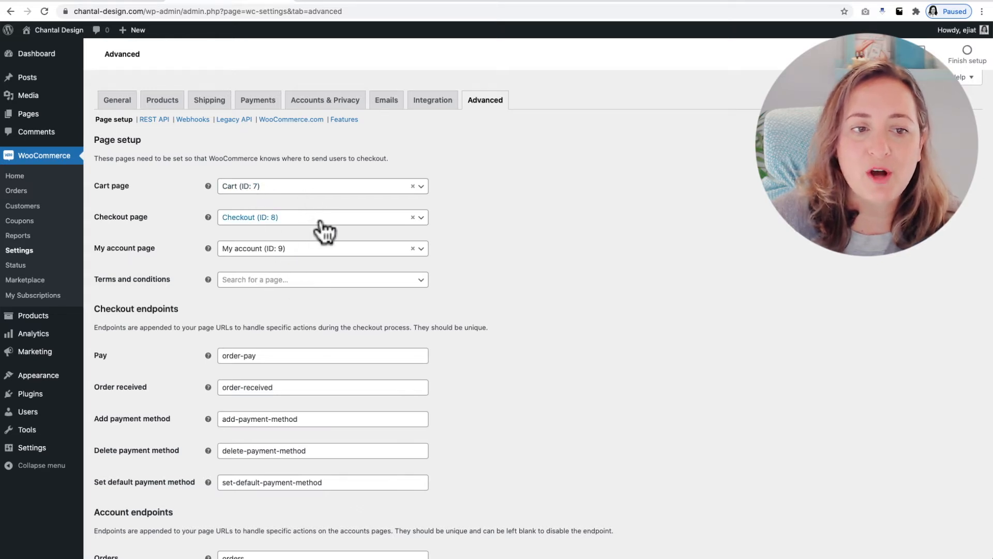
{"action": "scroll", "coordinate": [326, 257], "scroll_direction": "down", "scroll_amount": 2}
{"action": "scroll", "coordinate": [327, 262], "scroll_direction": "down", "scroll_amount": 3}
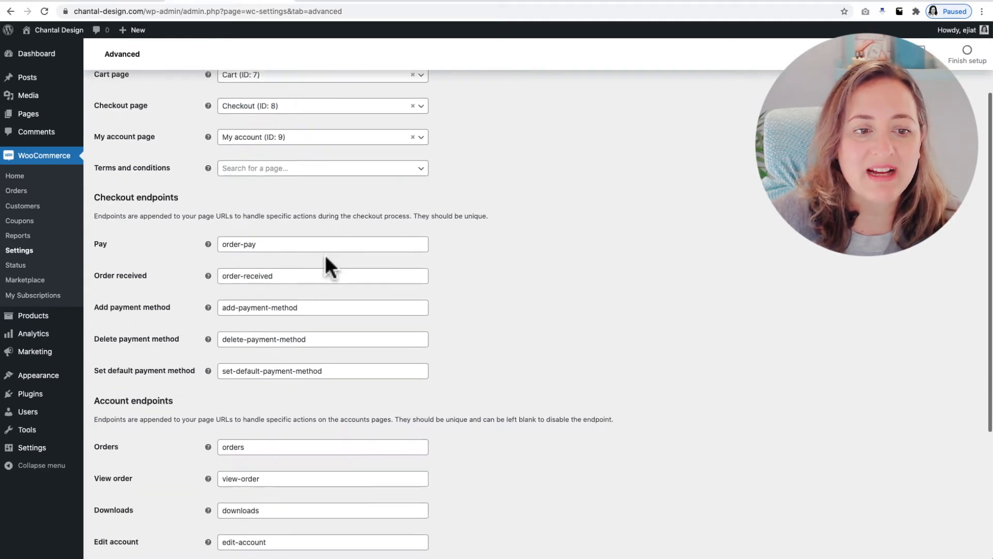
{"action": "scroll", "coordinate": [331, 274], "scroll_direction": "down", "scroll_amount": 2}
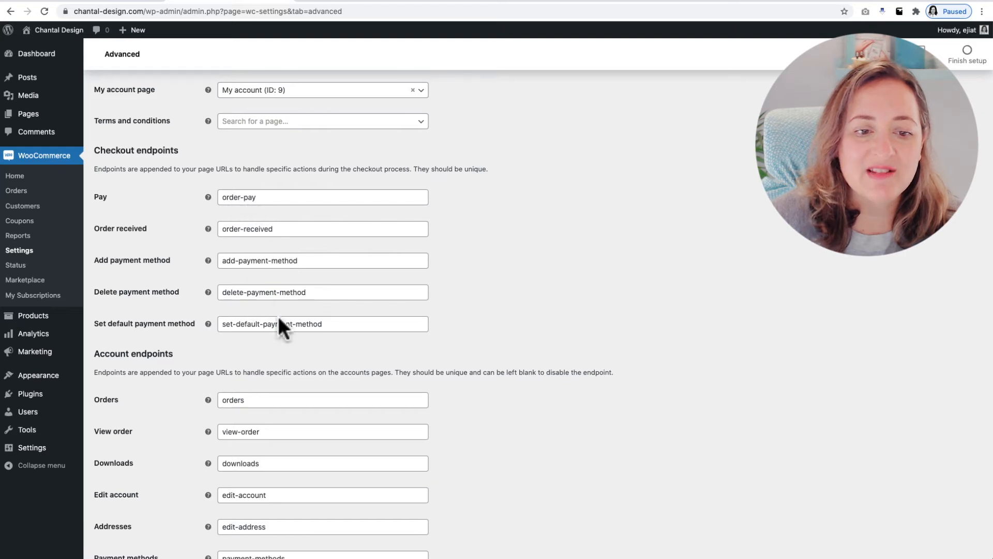
{"action": "scroll", "coordinate": [282, 323], "scroll_direction": "down", "scroll_amount": 6}
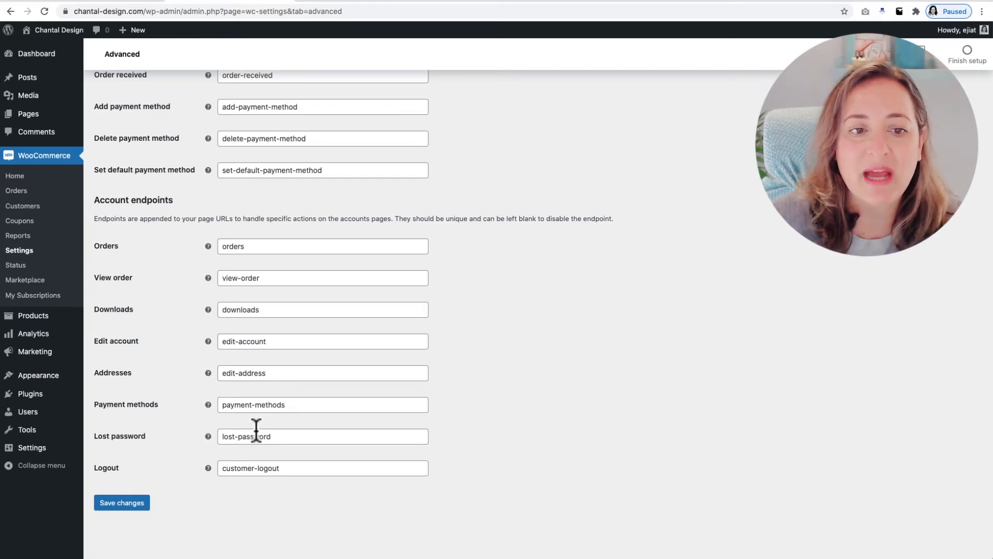
{"action": "scroll", "coordinate": [256, 429], "scroll_direction": "up", "scroll_amount": 12}
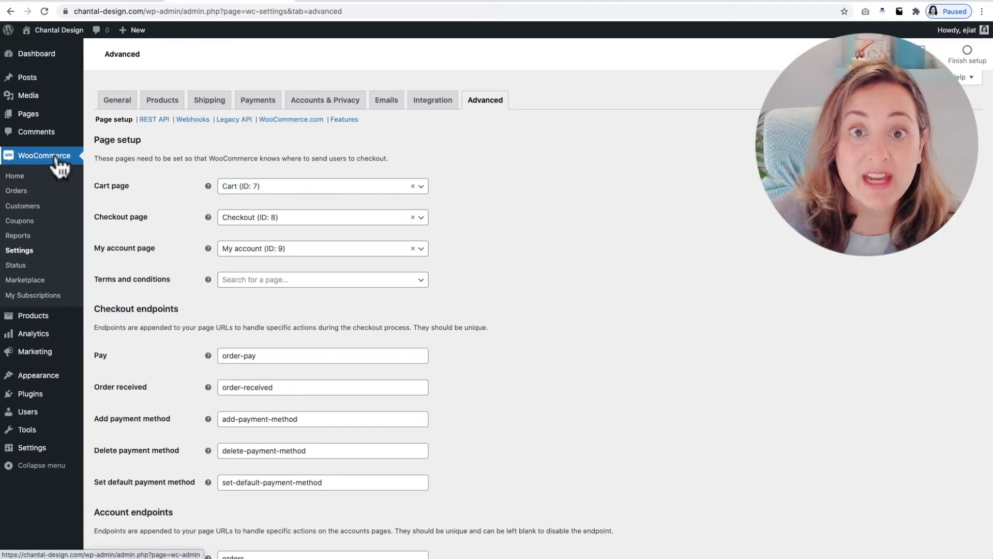
Search the plugin directory for "paypal for woocommerce", then install and activate the WooCommerce PayPal Payments plugin
{"action": "left_click", "coordinate": [23, 394]}
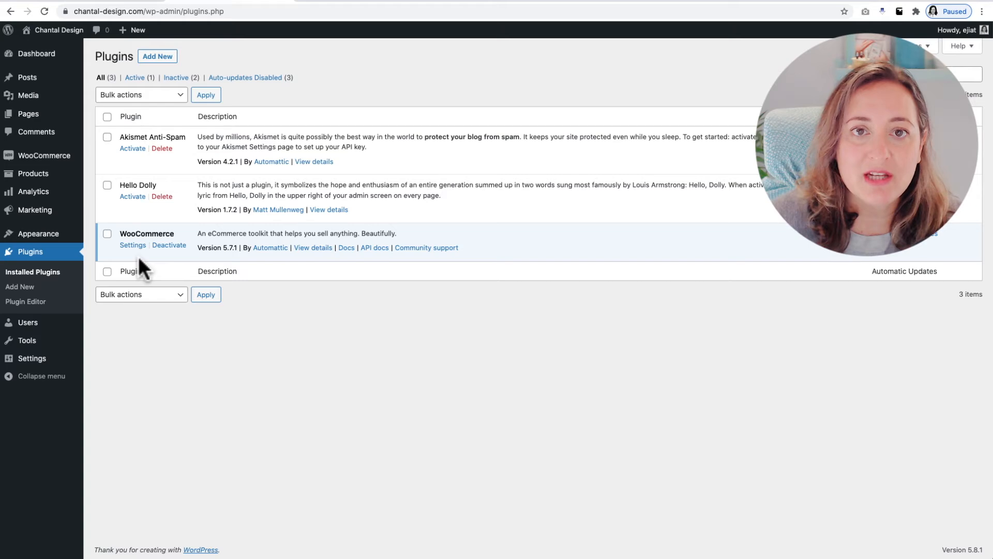
{"action": "left_click", "coordinate": [158, 57]}
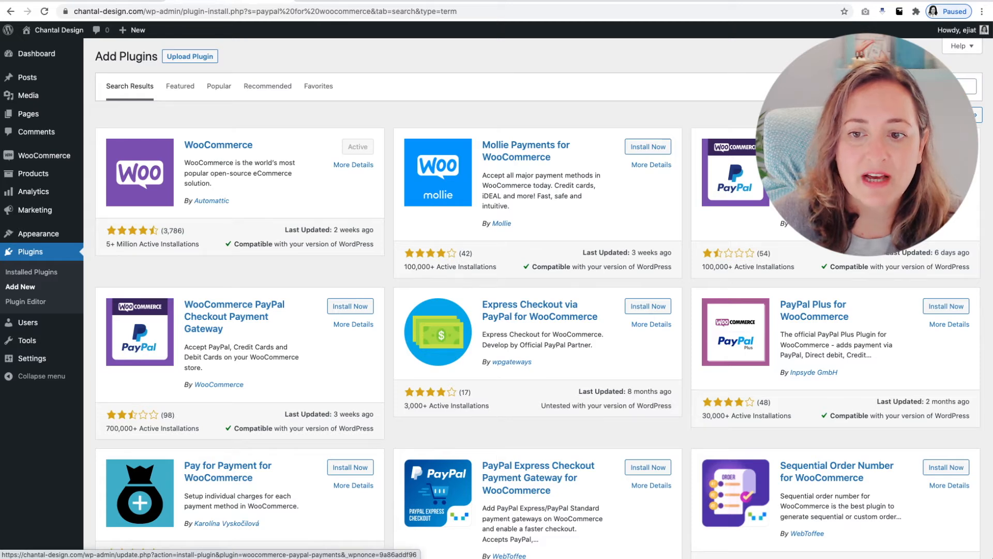
{"action": "left_click", "coordinate": [350, 306]}
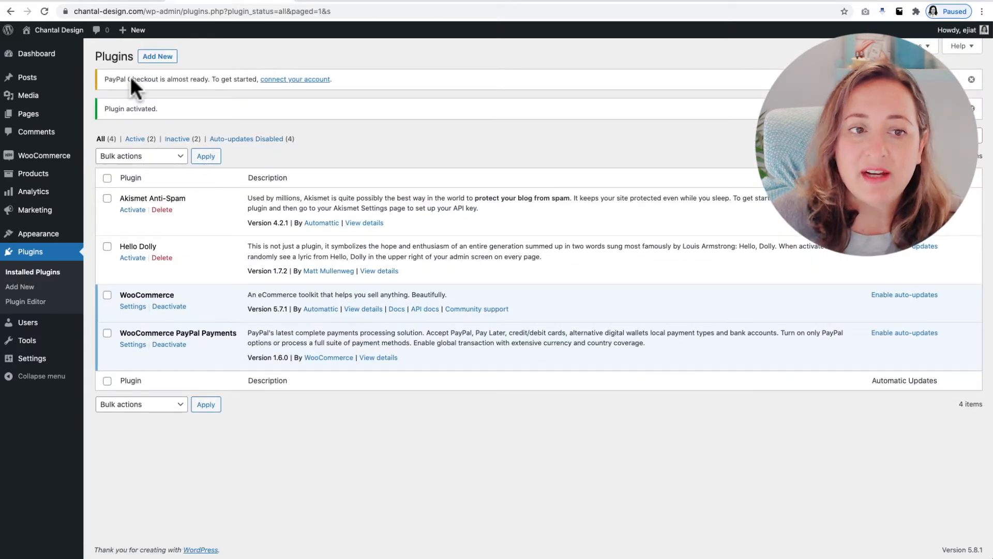
Search the plugin directory for "woocommerce stripe", then install and activate the WooCommerce Stripe Payment Gateway plugin
{"action": "left_click", "coordinate": [161, 58]}
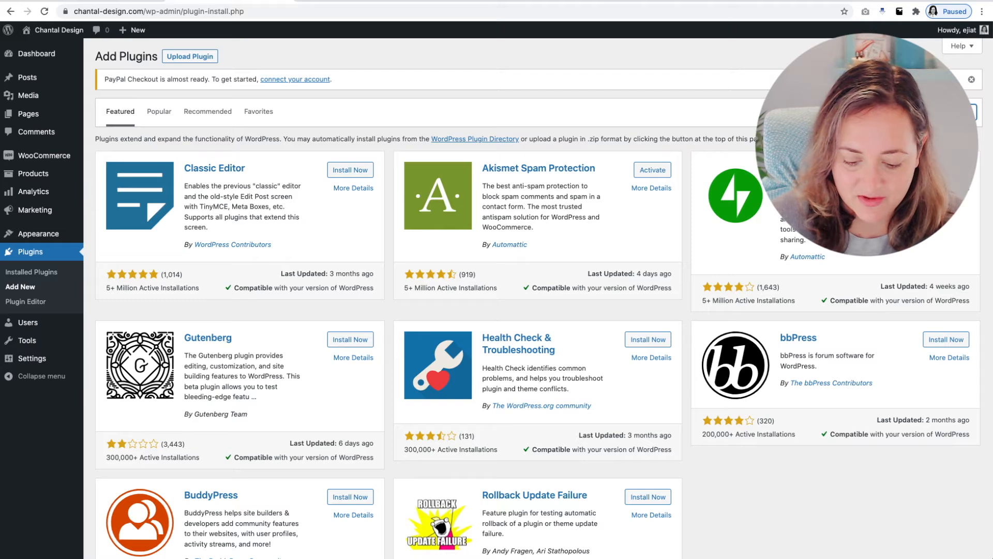
{"action": "type", "text": "woocommerce stripe"}
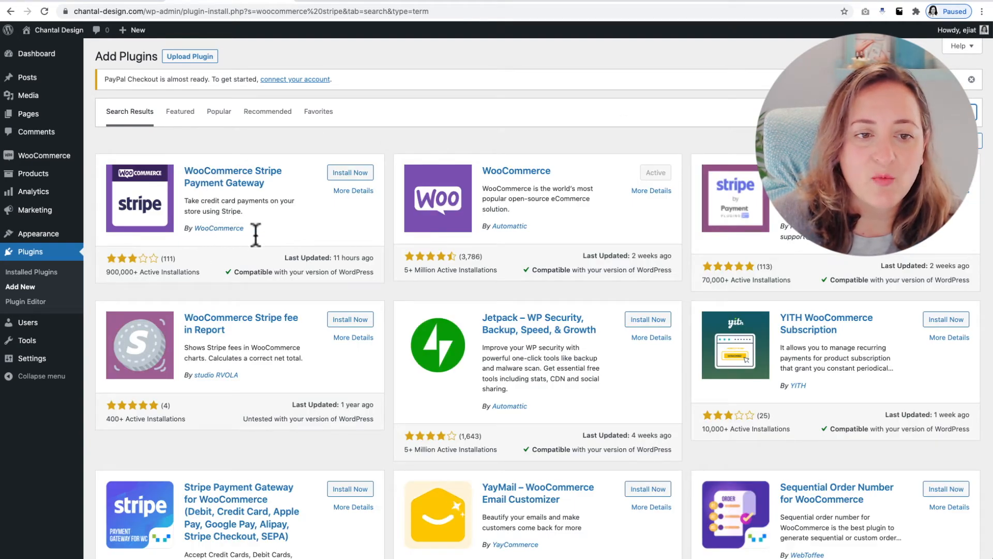
{"action": "left_click", "coordinate": [351, 174]}
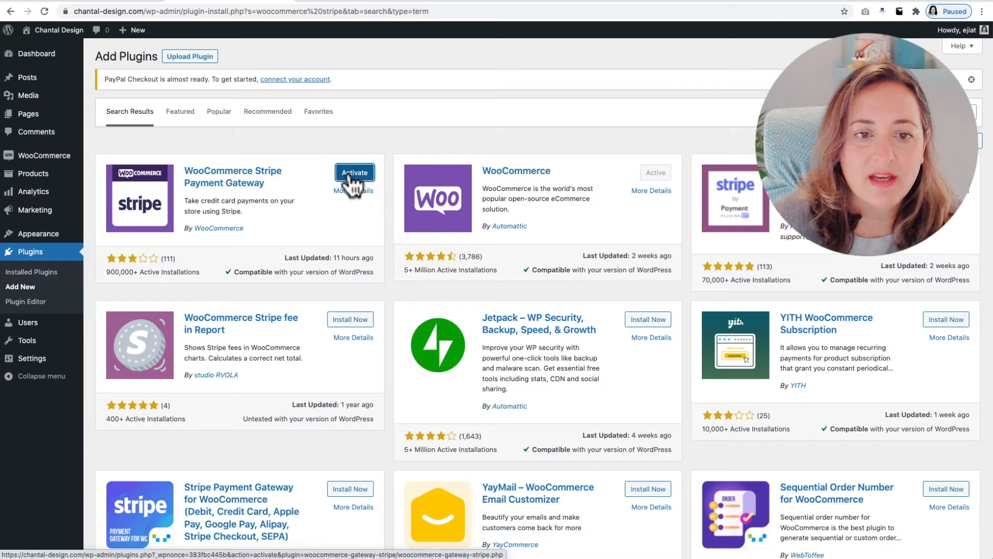
{"action": "left_click", "coordinate": [352, 176]}
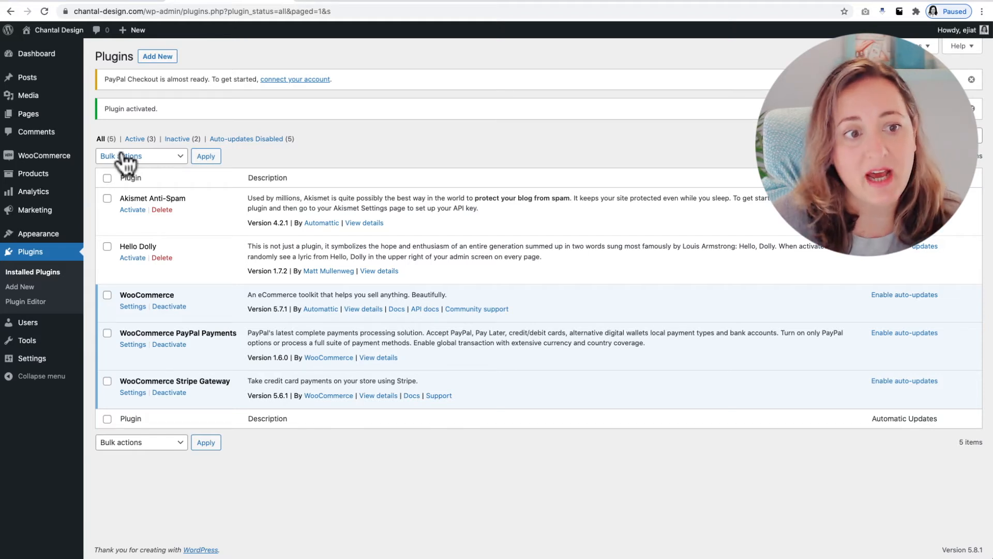
Review the payment methods in the WooCommerce settings, from direct bank transfer to the Stripe variants and PayPal
{"action": "mouse_move", "coordinate": [55, 157]}
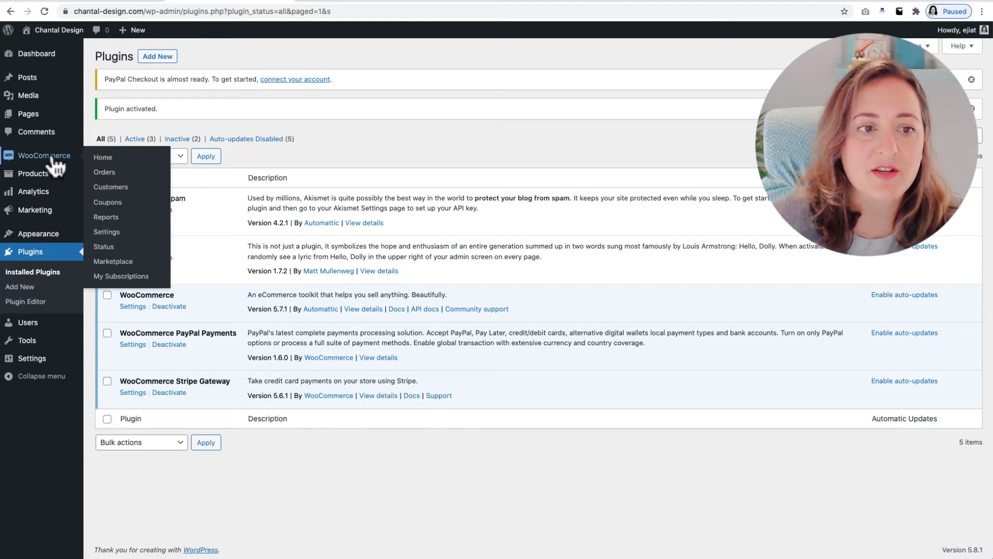
{"action": "left_click", "coordinate": [114, 232]}
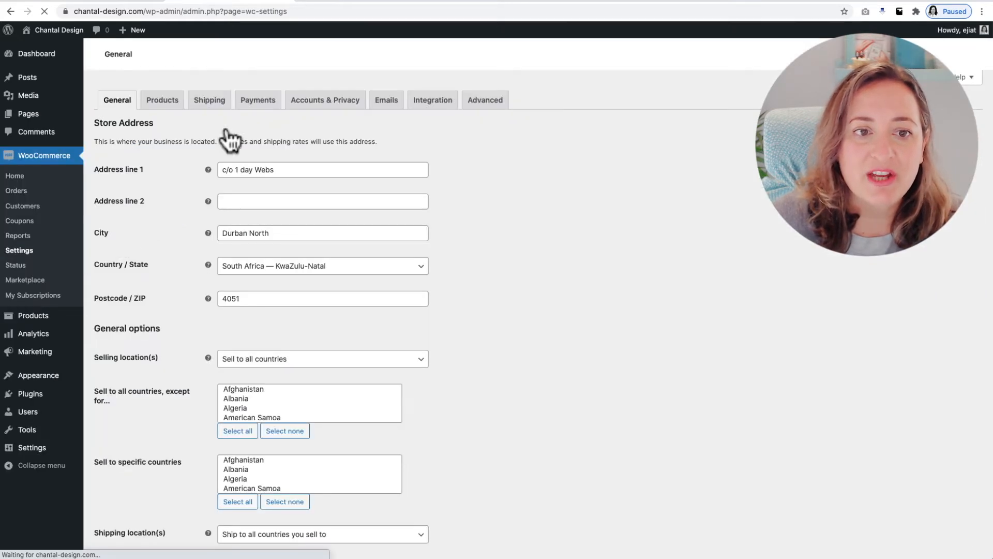
{"action": "left_click", "coordinate": [262, 101]}
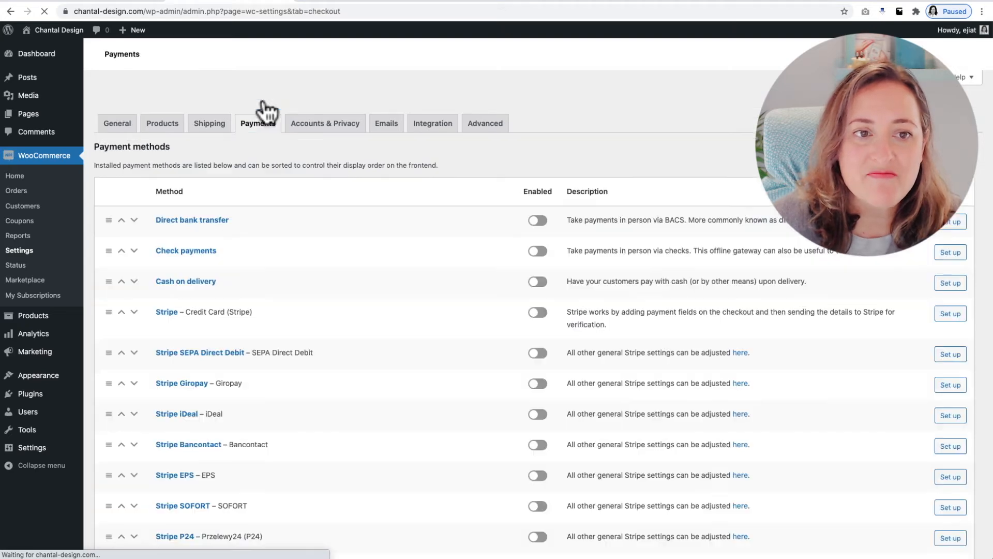
{"action": "scroll", "coordinate": [264, 103], "scroll_direction": "down", "scroll_amount": 5}
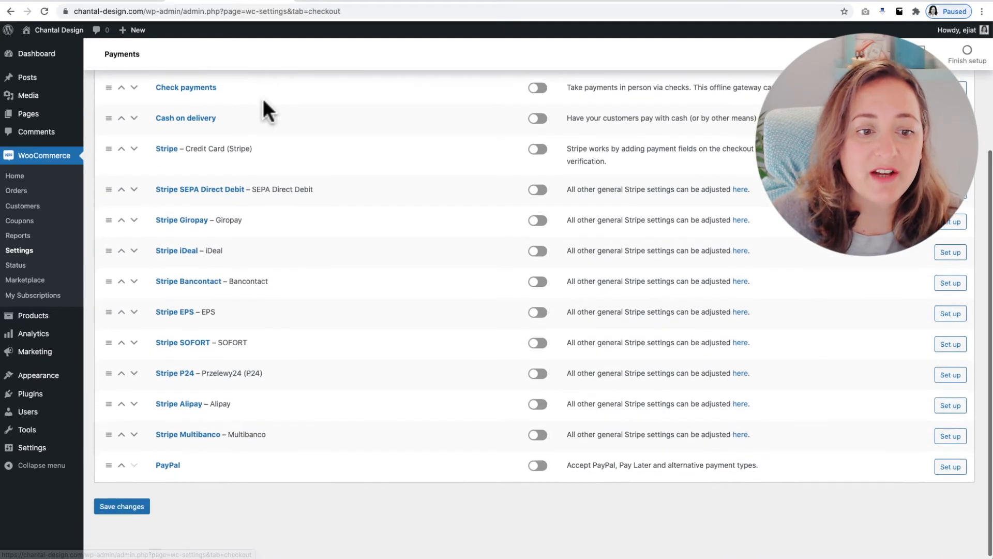
{"action": "scroll", "coordinate": [262, 101], "scroll_direction": "up", "scroll_amount": 2}
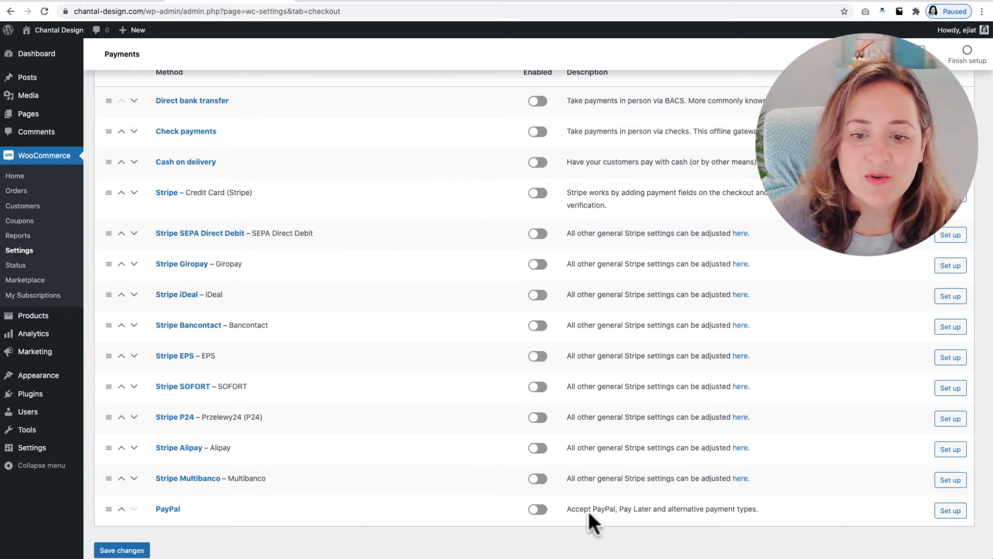
{"action": "scroll", "coordinate": [574, 504], "scroll_direction": "down", "scroll_amount": 2}
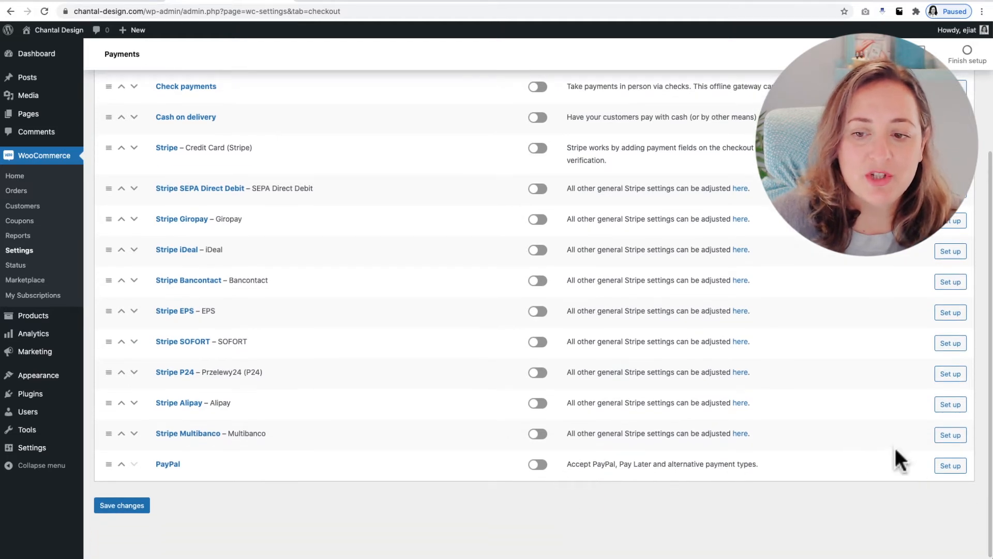
Open the PayPal Checkout setup and inspect its account connection option and manual credential fields
{"action": "left_click", "coordinate": [949, 466]}
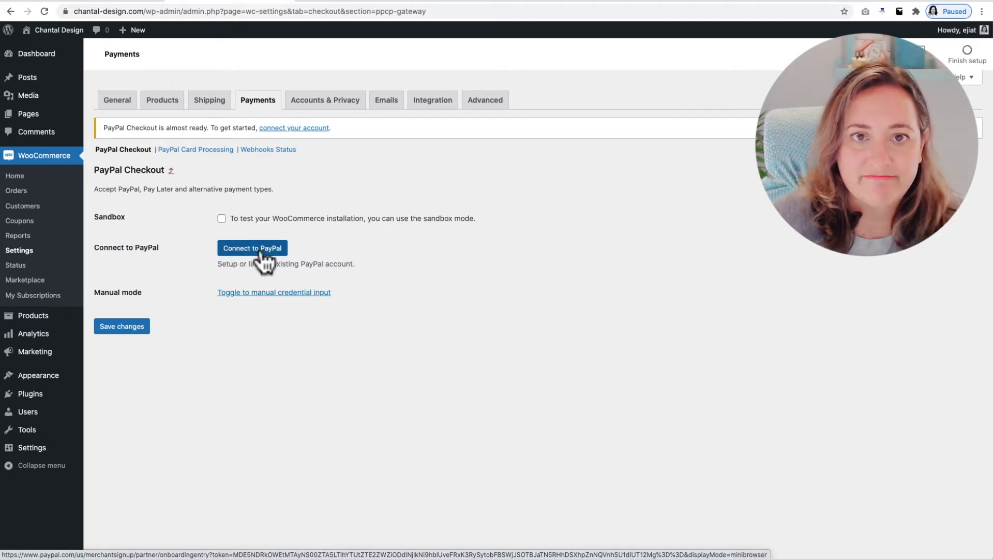
{"action": "left_click", "coordinate": [253, 293]}
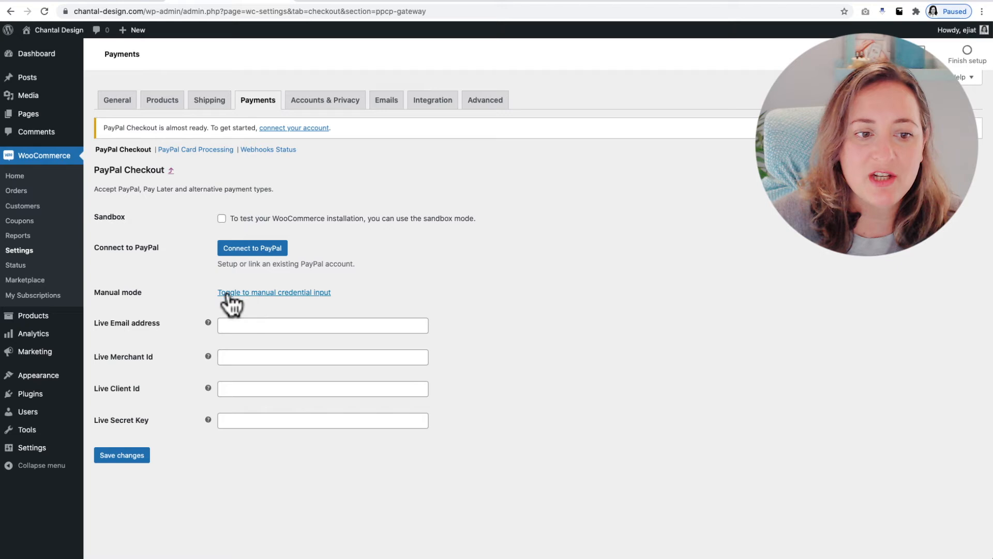
{"action": "left_click", "coordinate": [254, 293]}
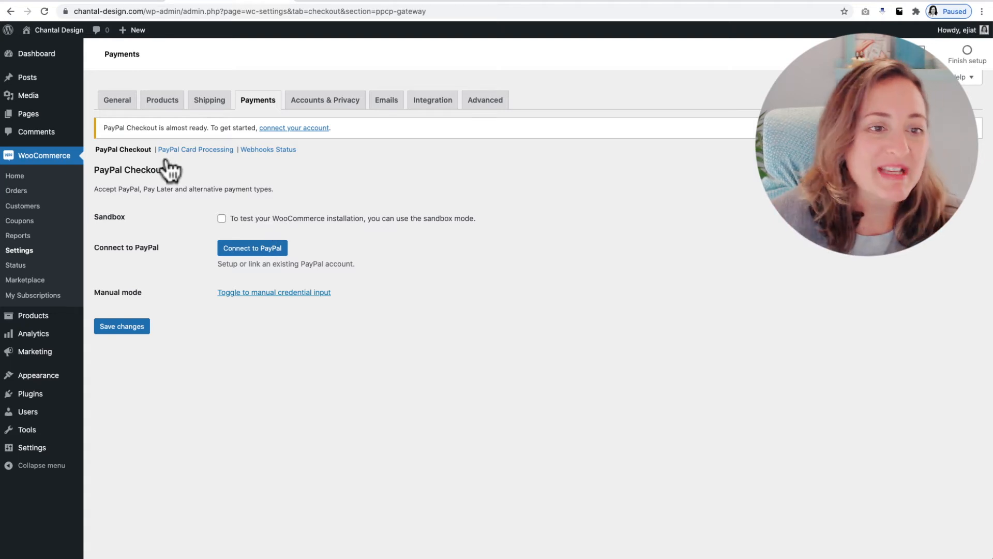
Open the setup of the Stripe credit card payment method and review its account key, test mode and webhook options
{"action": "left_click", "coordinate": [267, 103]}
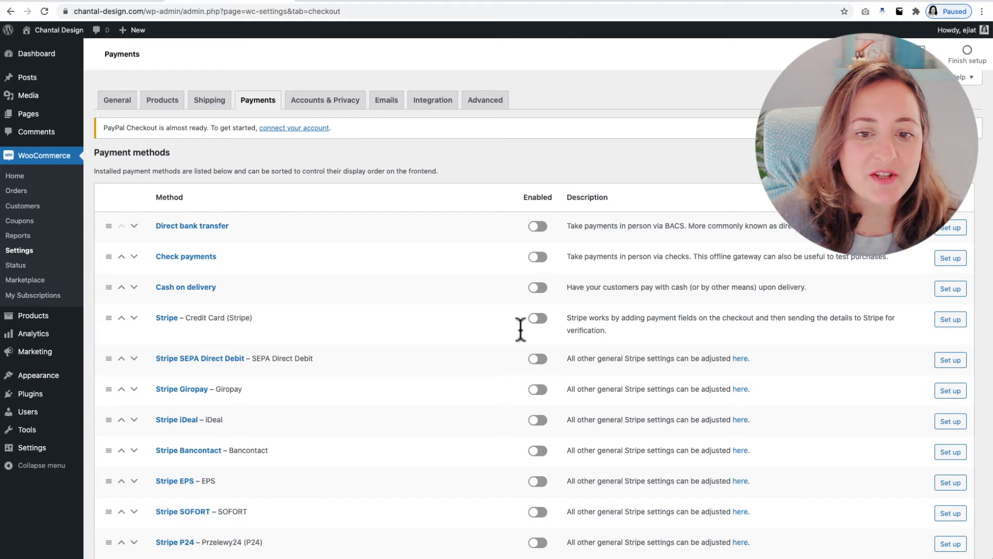
{"action": "scroll", "coordinate": [532, 421], "scroll_direction": "down", "scroll_amount": 3}
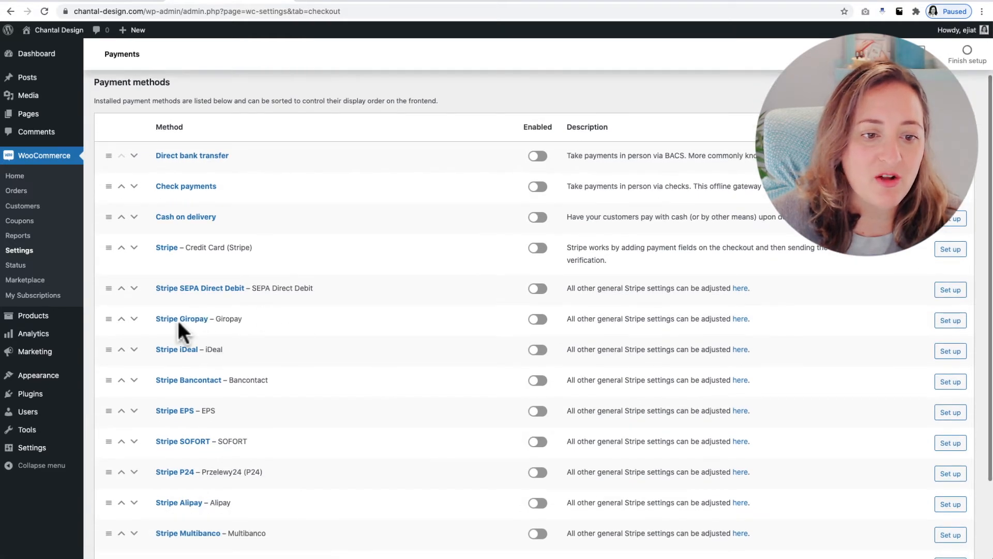
{"action": "scroll", "coordinate": [206, 494], "scroll_direction": "down", "scroll_amount": 1}
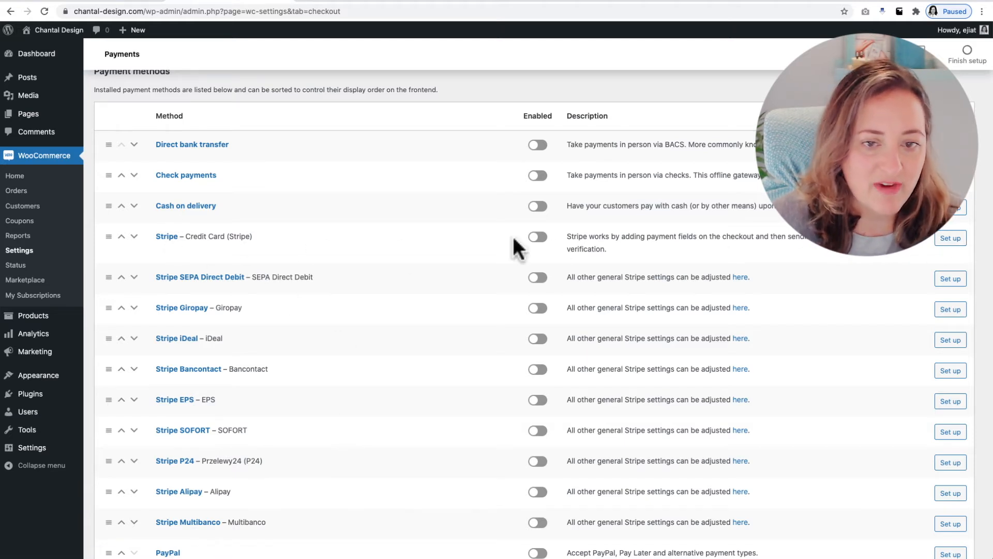
{"action": "left_click", "coordinate": [951, 238]}
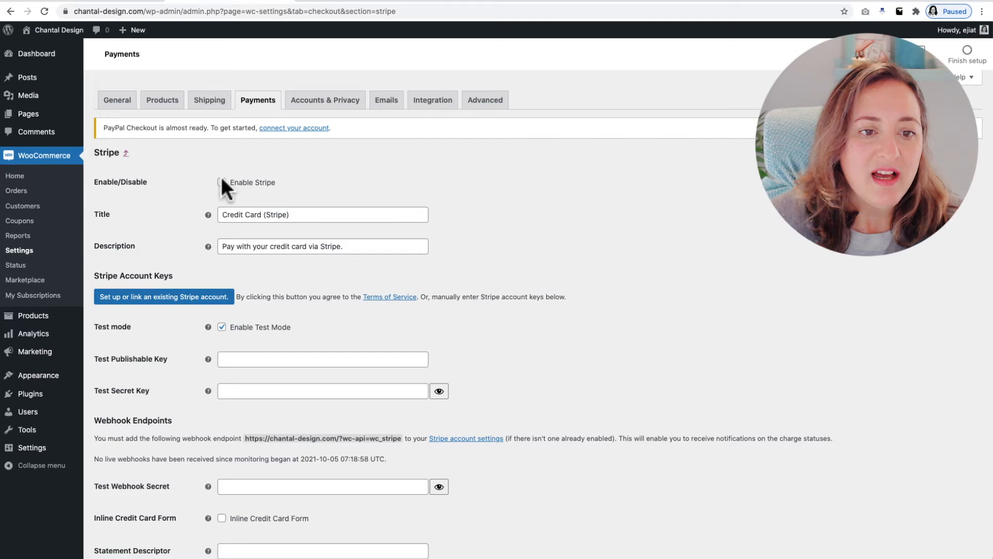
{"action": "scroll", "coordinate": [228, 191], "scroll_direction": "down", "scroll_amount": 1}
{"action": "scroll", "coordinate": [225, 189], "scroll_direction": "up", "scroll_amount": 1}
{"action": "scroll", "coordinate": [225, 185], "scroll_direction": "down", "scroll_amount": 1}
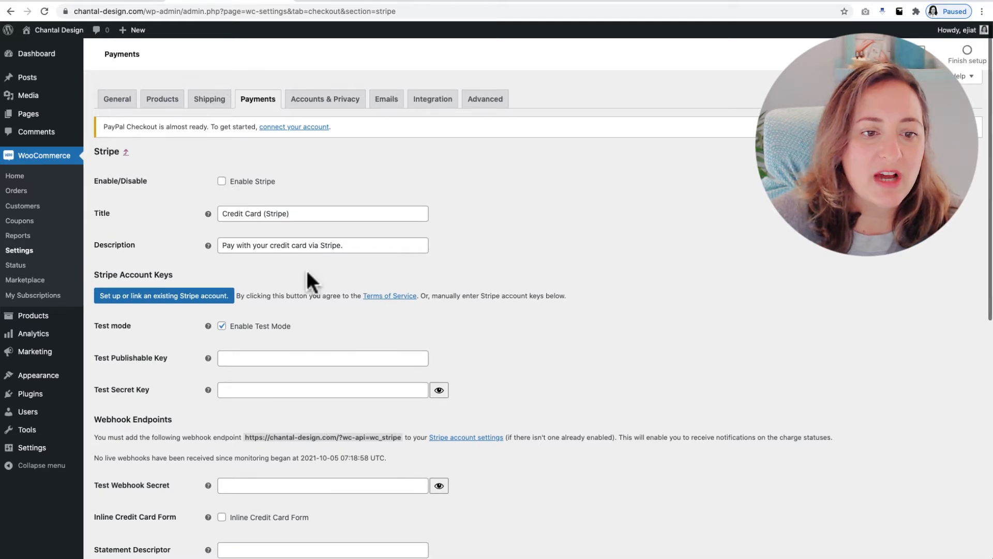
{"action": "scroll", "coordinate": [308, 273], "scroll_direction": "down", "scroll_amount": 1}
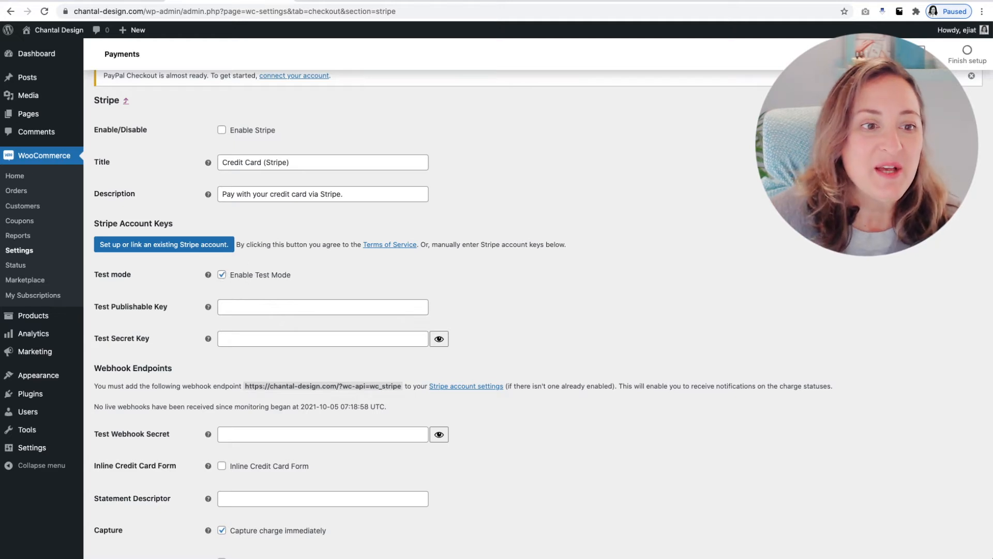
Create a new store product and name it "My Awesome Product"
{"action": "left_click", "coordinate": [31, 320]}
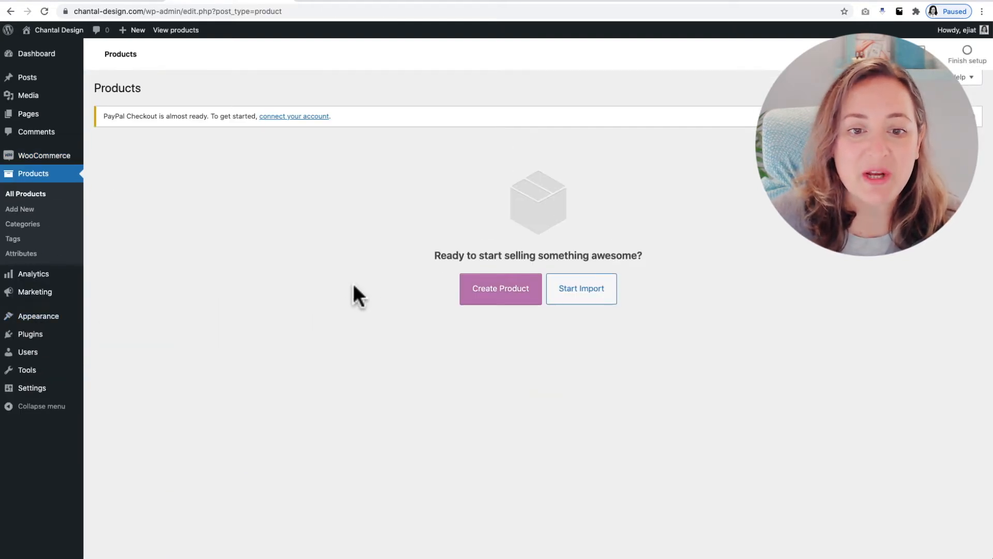
{"action": "left_click", "coordinate": [497, 291]}
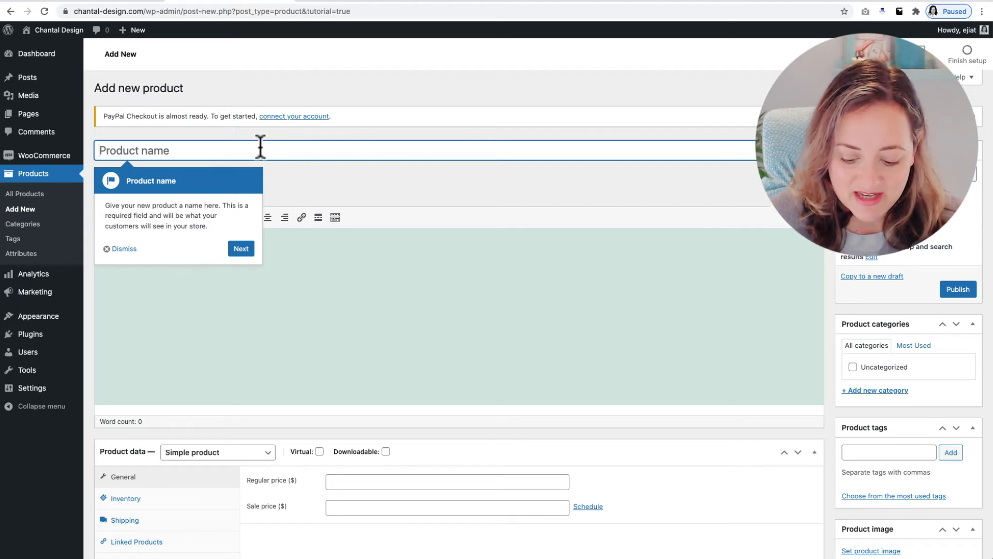
{"action": "type", "text": "My A"}
{"action": "type", "text": "wesm"}
{"action": "type", "text": "ome "}
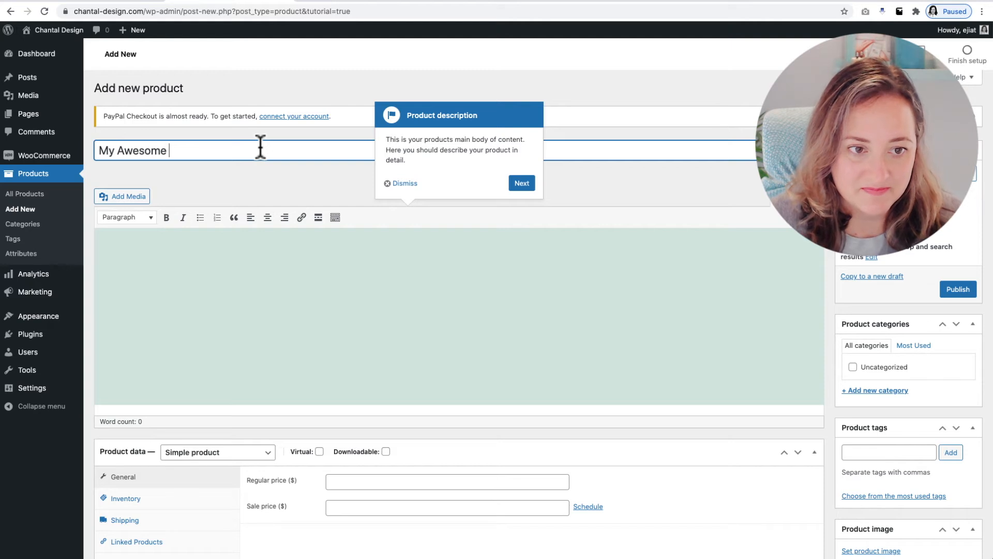
{"action": "type", "text": "Product"}
Enter "Interesting info ..." and "Longer description" as two paragraphs of the product's main description
{"action": "left_click", "coordinate": [177, 265]}
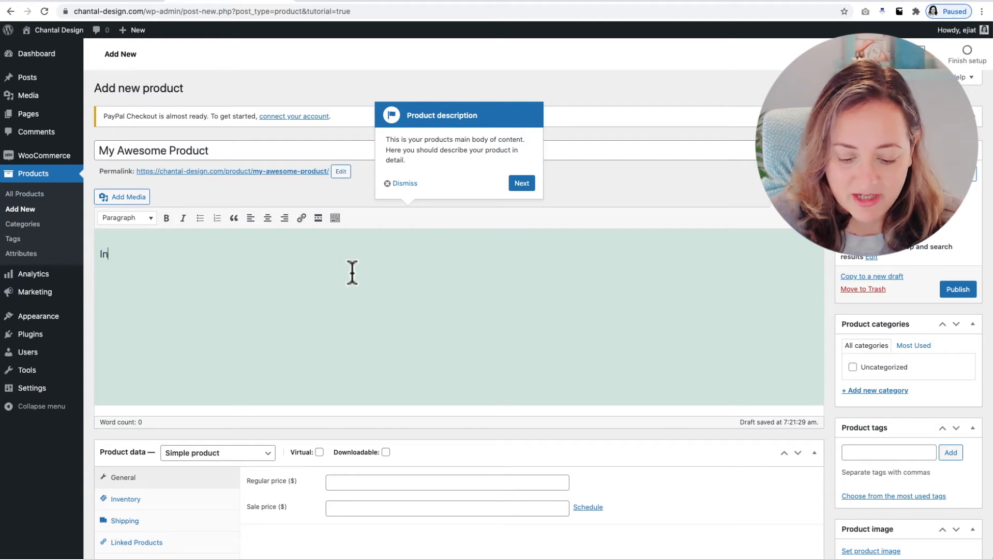
{"action": "type", "text": "Interesting info ... "}
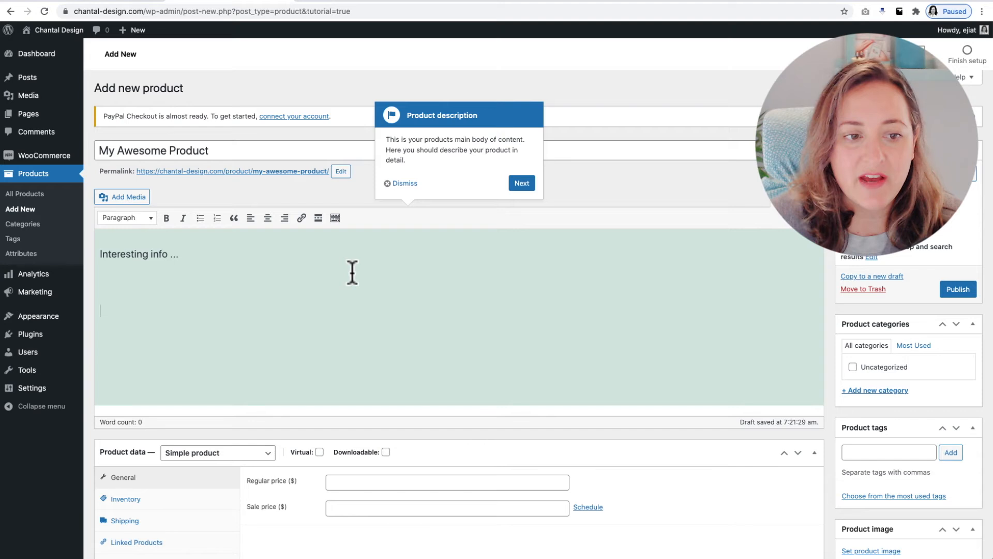
{"action": "type", "text": "Longer descript"}
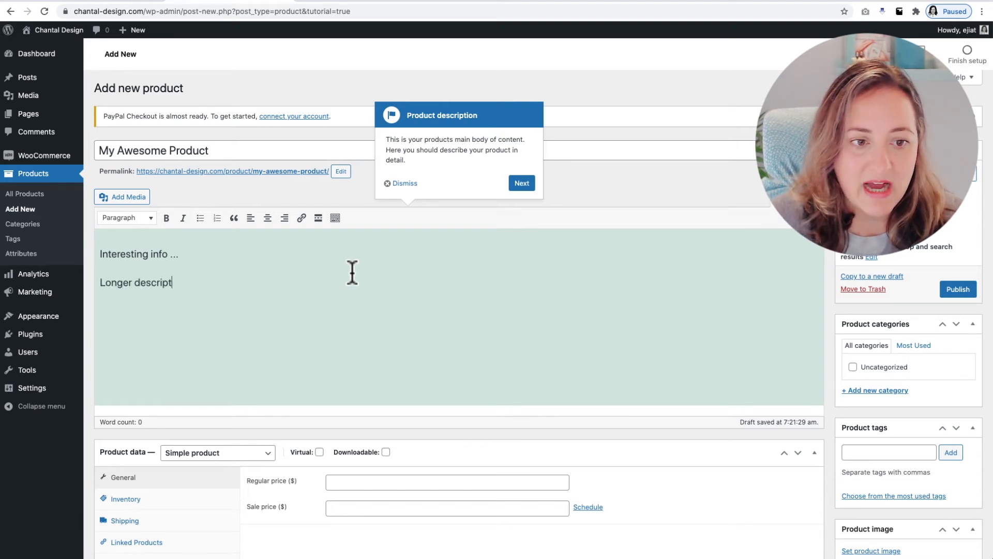
{"action": "type", "text": "ion"}
Enter "This is the short one line description for your product" as the product short description
{"action": "scroll", "coordinate": [352, 272], "scroll_direction": "down", "scroll_amount": 5}
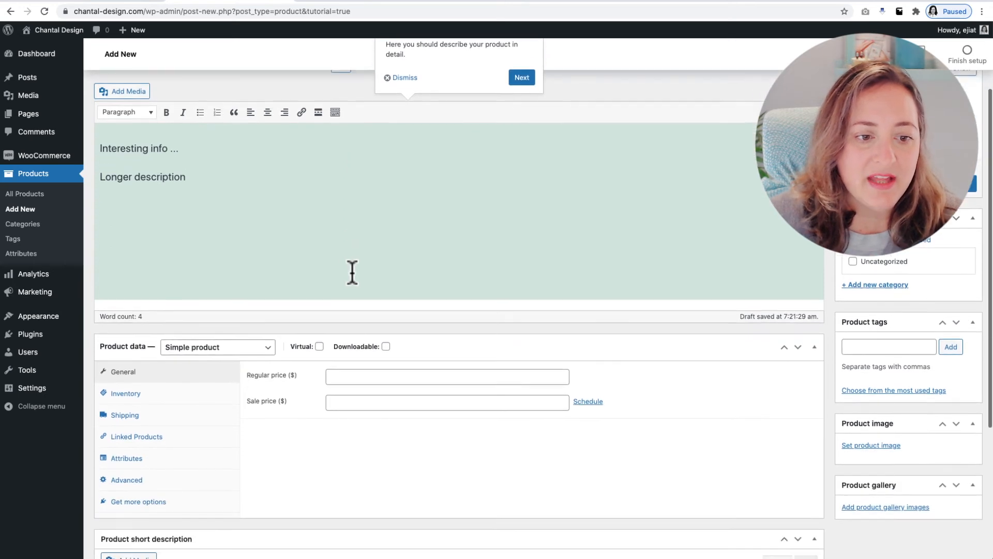
{"action": "scroll", "coordinate": [352, 272], "scroll_direction": "down", "scroll_amount": 4}
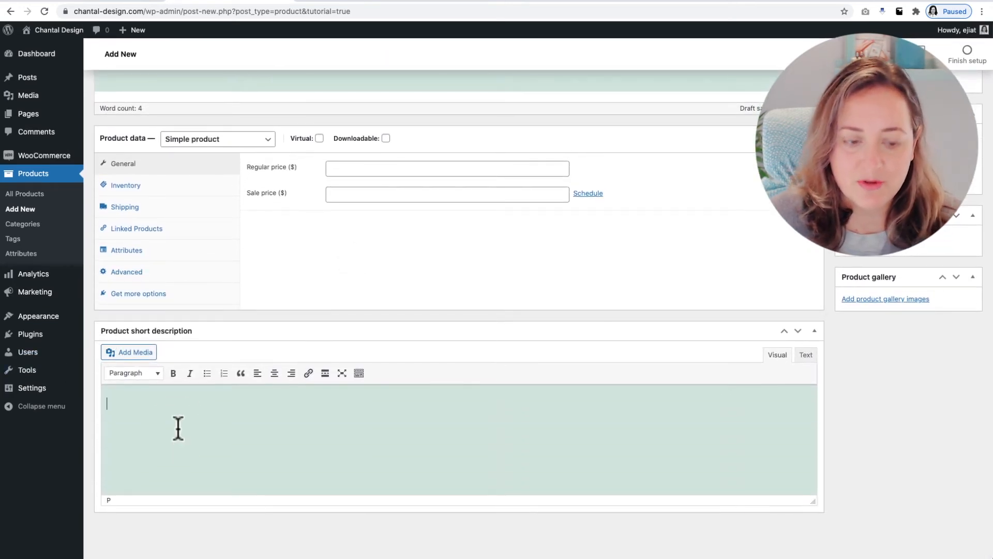
{"action": "type", "text": "This is the"}
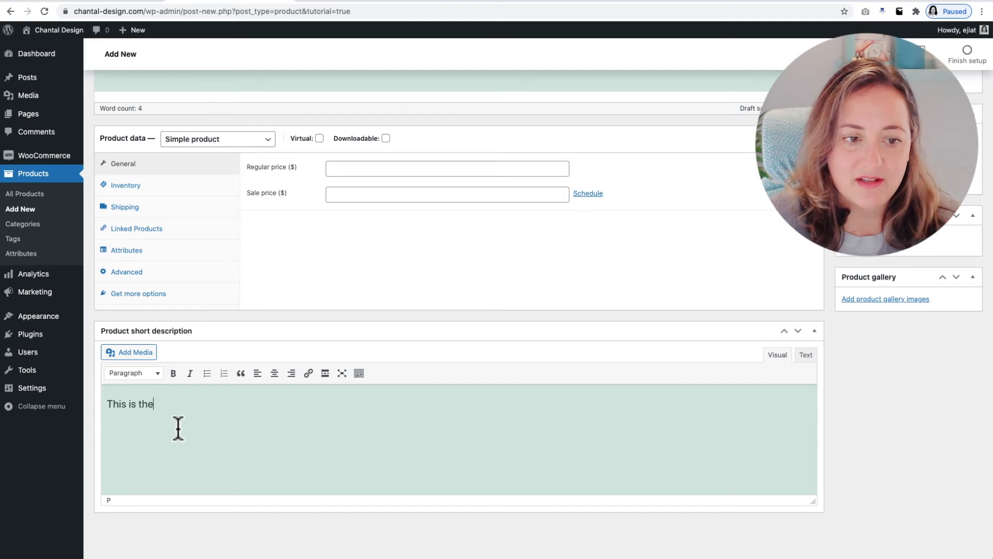
{"action": "type", "text": " short one line descrip"}
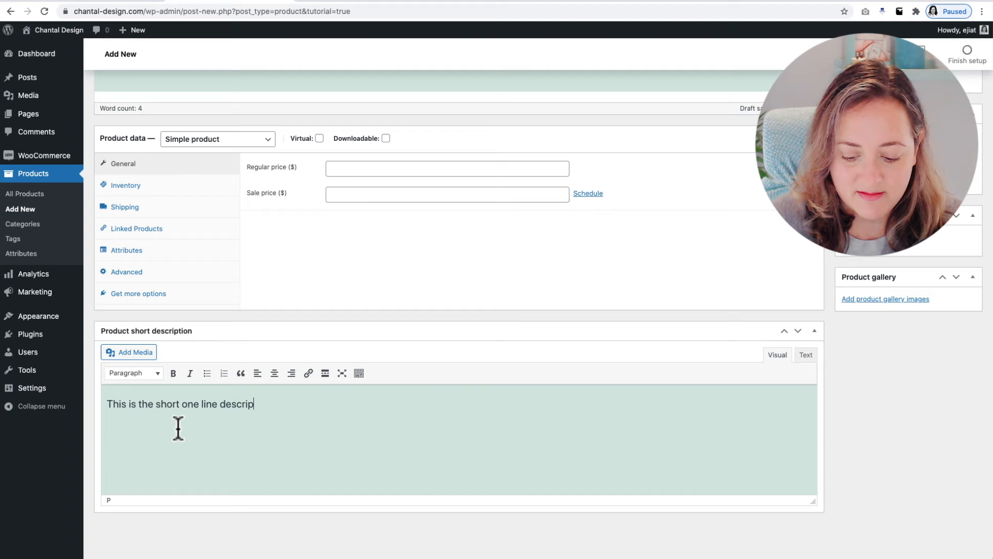
{"action": "type", "text": "tion for your p"}
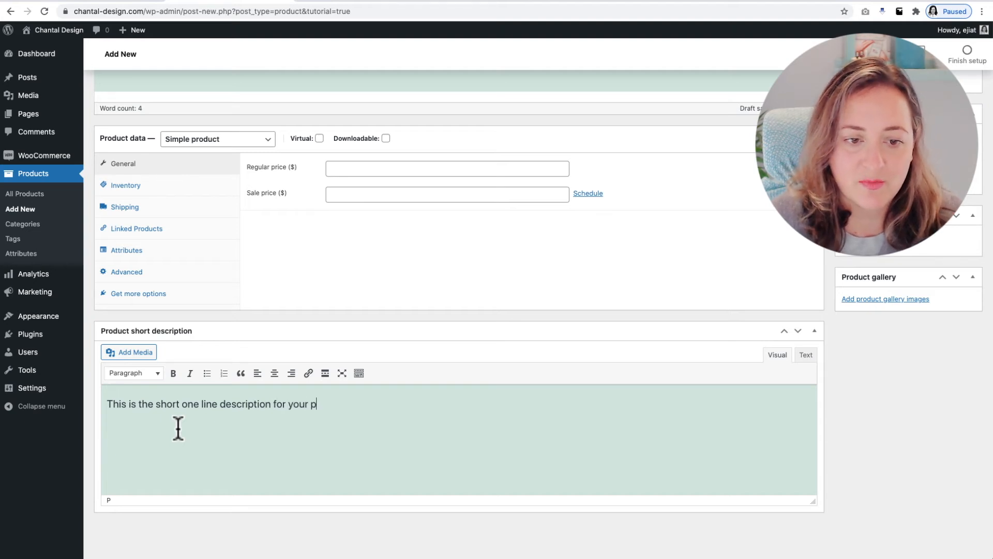
{"action": "type", "text": "roduct"}
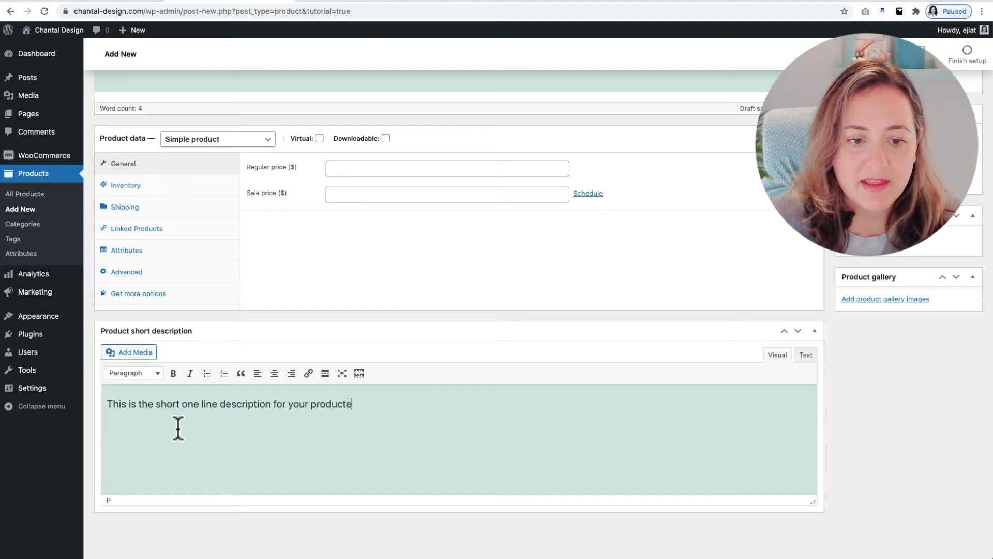
{"action": "scroll", "coordinate": [193, 434], "scroll_direction": "up", "scroll_amount": 5}
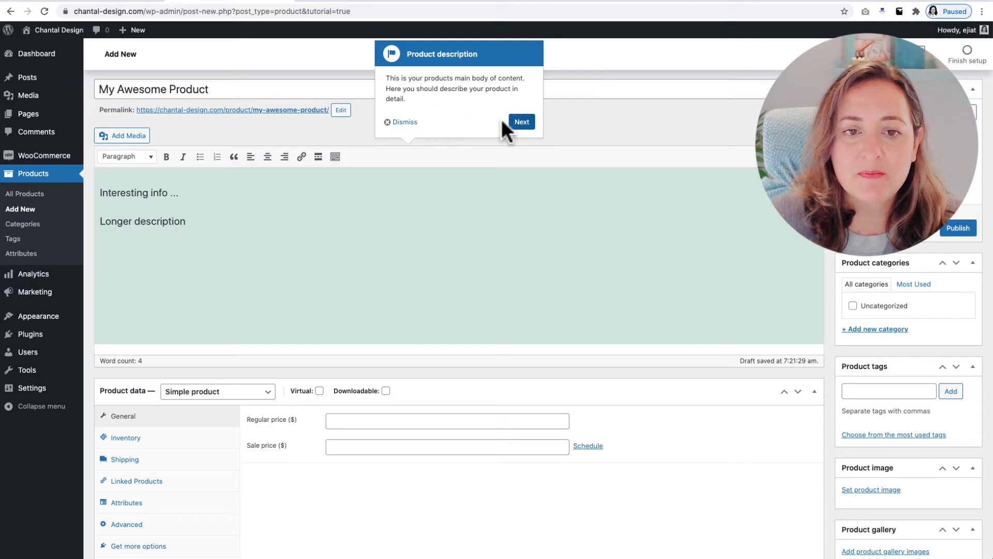
Dismiss the product tutorial tip and set the regular price to $97 and the sale price to $57
{"action": "left_click", "coordinate": [402, 121]}
{"action": "scroll", "coordinate": [428, 237], "scroll_direction": "down", "scroll_amount": 4}
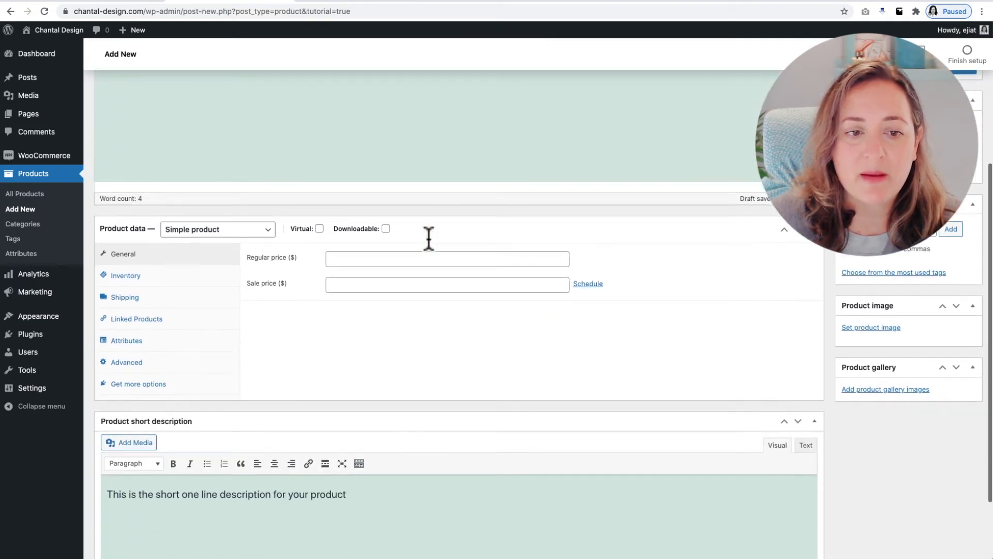
{"action": "scroll", "coordinate": [427, 236], "scroll_direction": "down", "scroll_amount": 1}
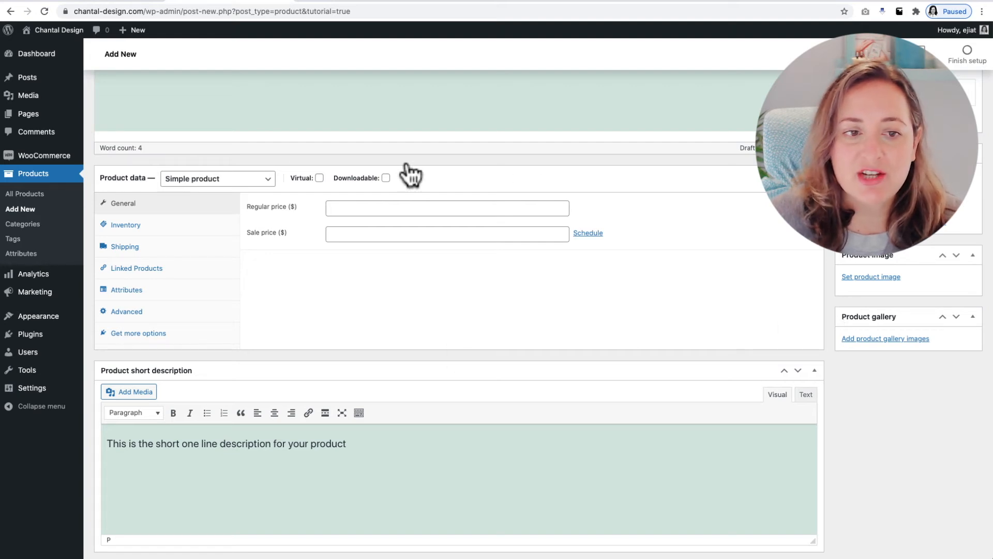
{"action": "left_click", "coordinate": [342, 207]}
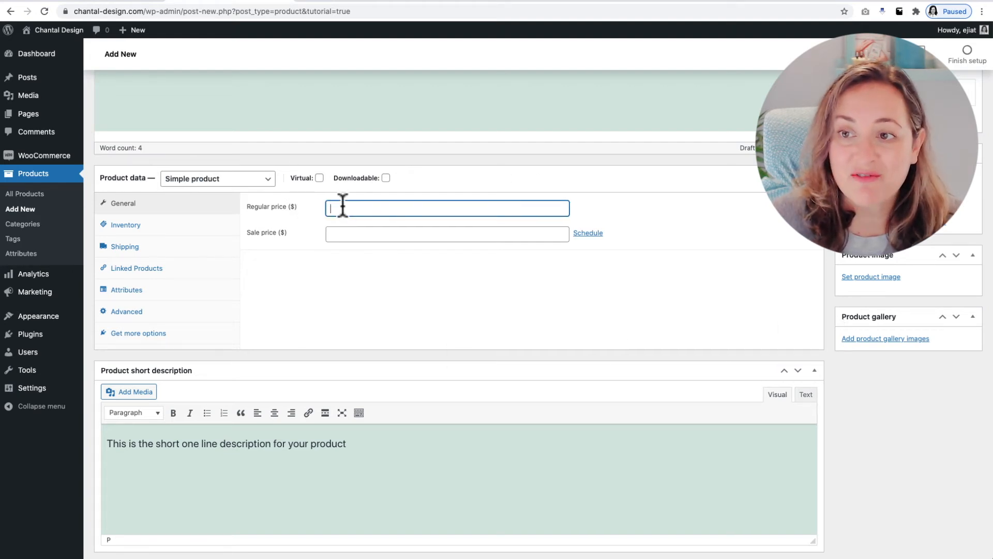
{"action": "type", "text": "97"}
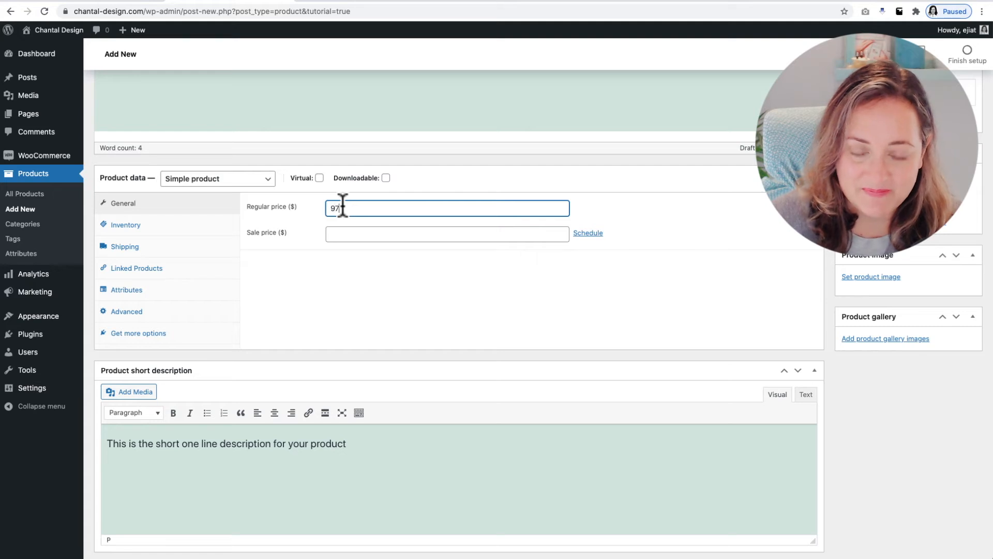
{"action": "left_click", "coordinate": [333, 232]}
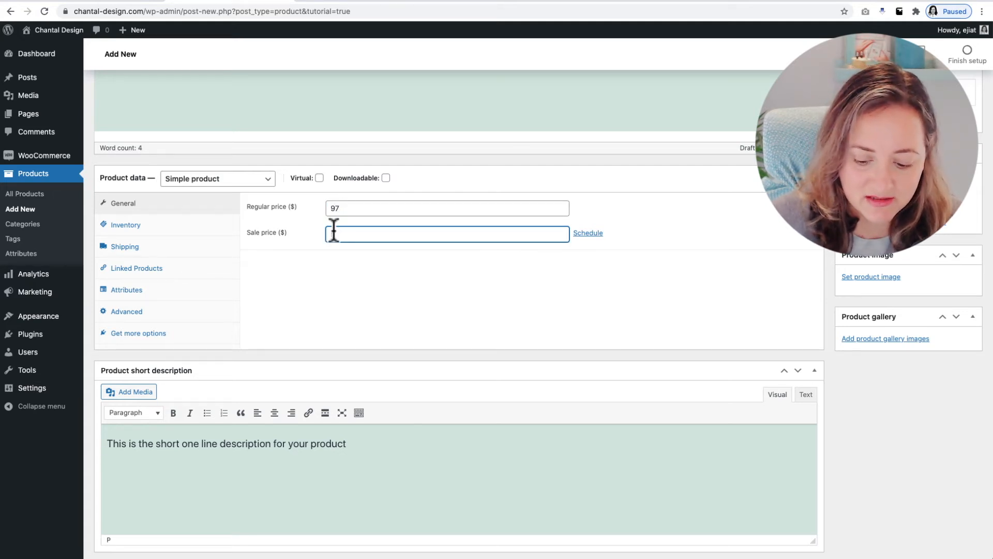
{"action": "type", "text": "77"}
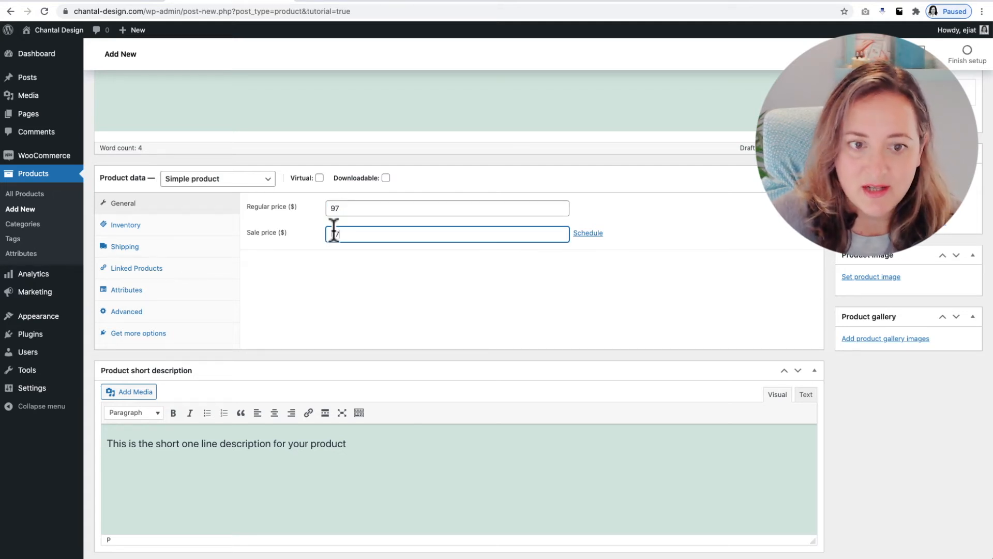
Schedule the sale price to run from 2021-10-01 to 2021-10-11
{"action": "left_click", "coordinate": [588, 233]}
{"action": "left_click", "coordinate": [359, 260]}
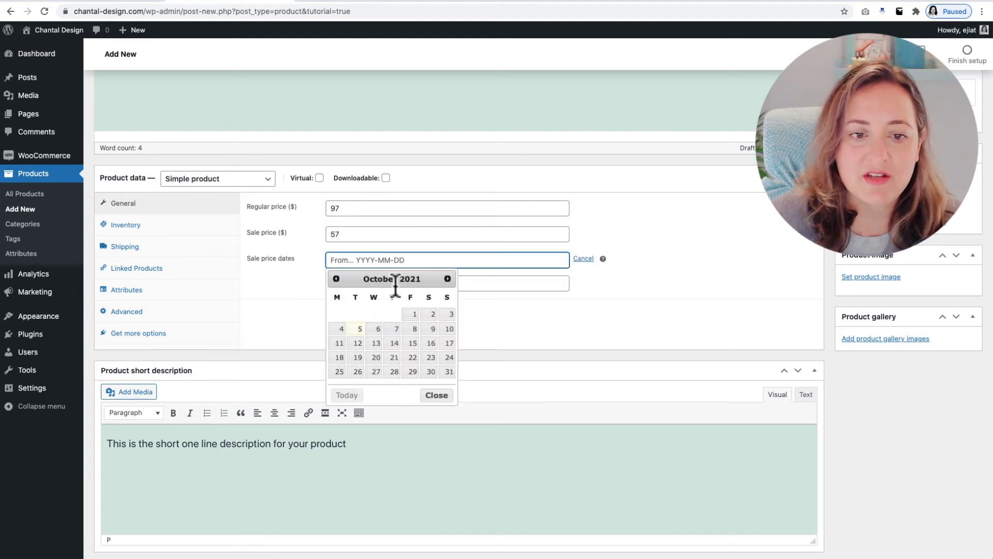
{"action": "left_click", "coordinate": [415, 314]}
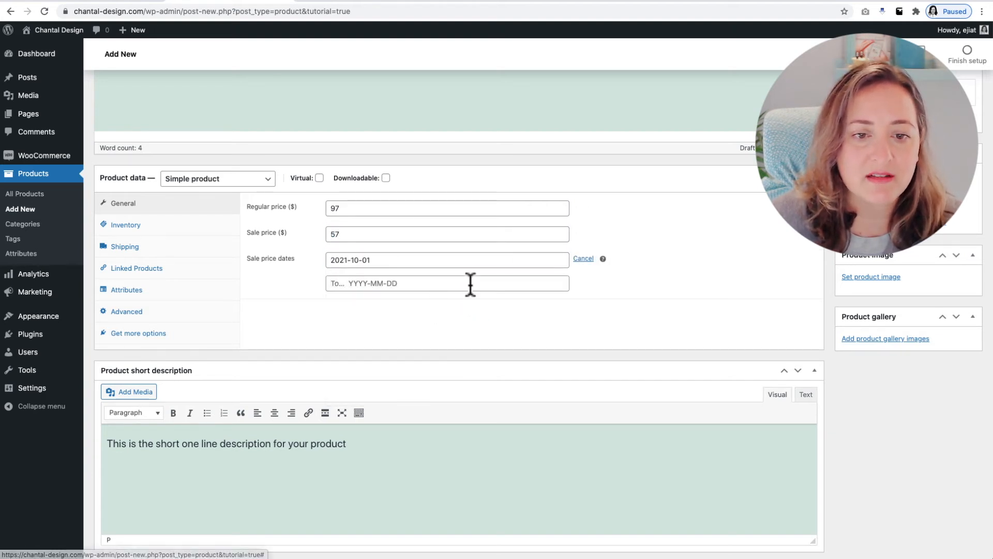
{"action": "left_click", "coordinate": [468, 283]}
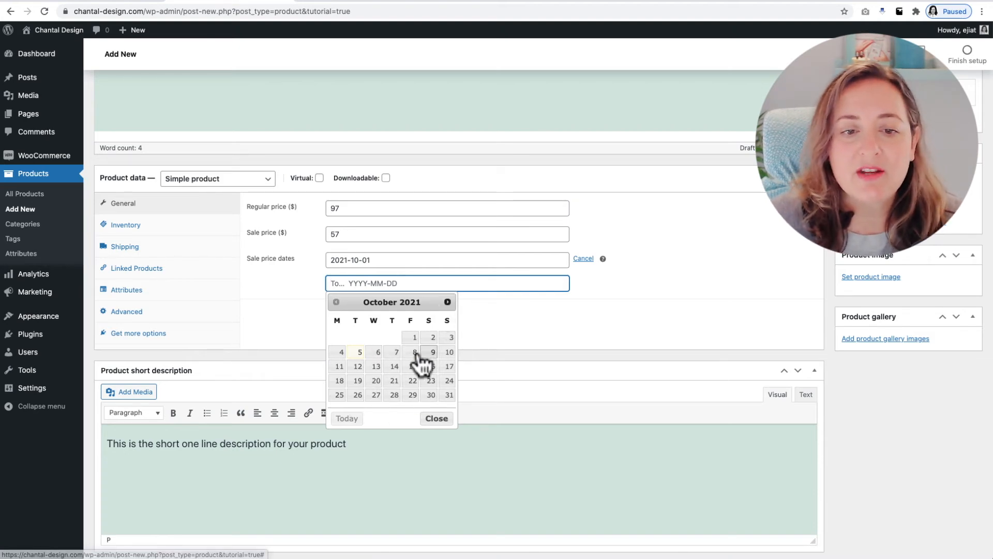
{"action": "left_click", "coordinate": [340, 366]}
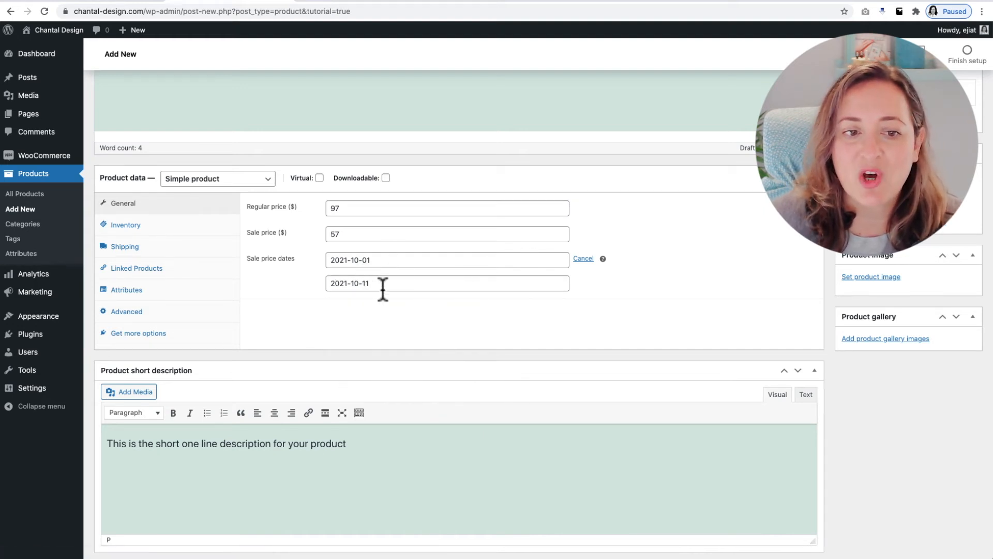
Mark the product as both virtual and downloadable
{"action": "scroll", "coordinate": [383, 289], "scroll_direction": "down", "scroll_amount": 1}
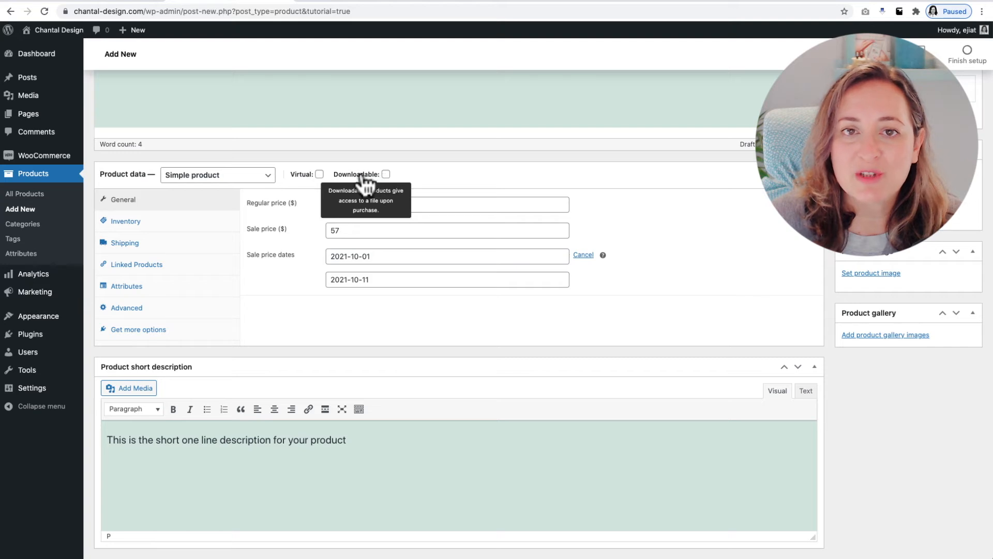
{"action": "left_click", "coordinate": [319, 174]}
{"action": "left_click", "coordinate": [386, 174]}
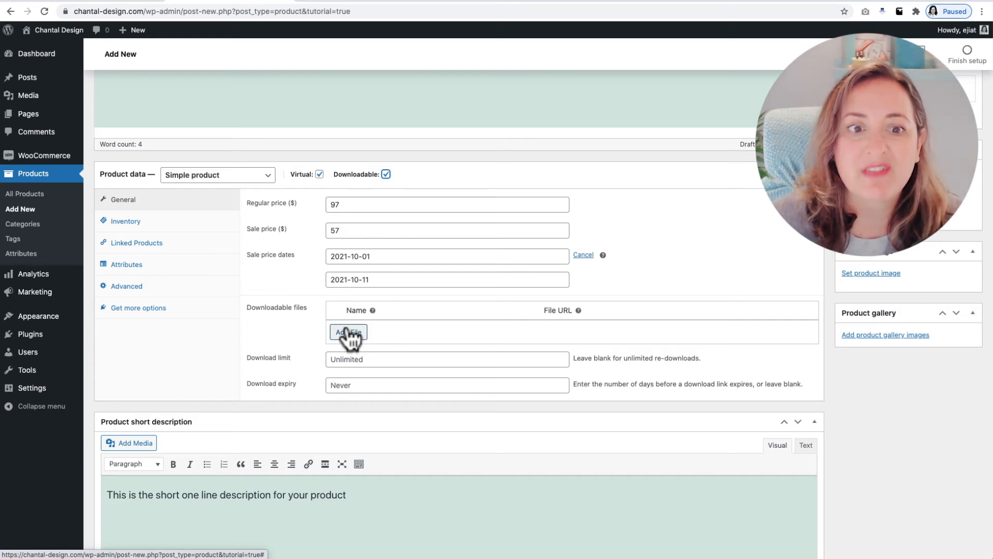
Enable stock management for the product with a stock quantity of 10, keeping backorders at "Do not allow"
{"action": "left_click", "coordinate": [129, 222]}
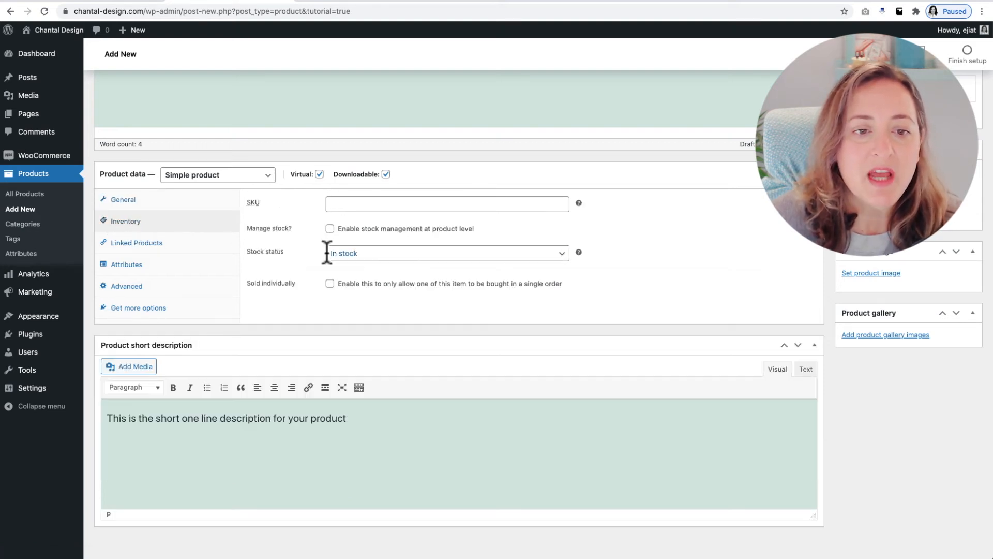
{"action": "left_click", "coordinate": [330, 228]}
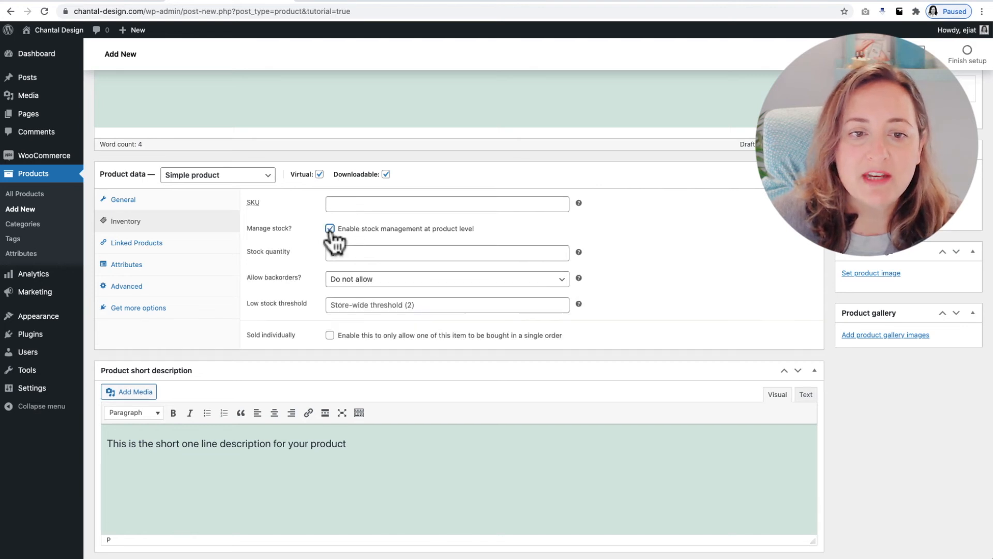
{"action": "left_click", "coordinate": [341, 252]}
{"action": "type", "text": "10"}
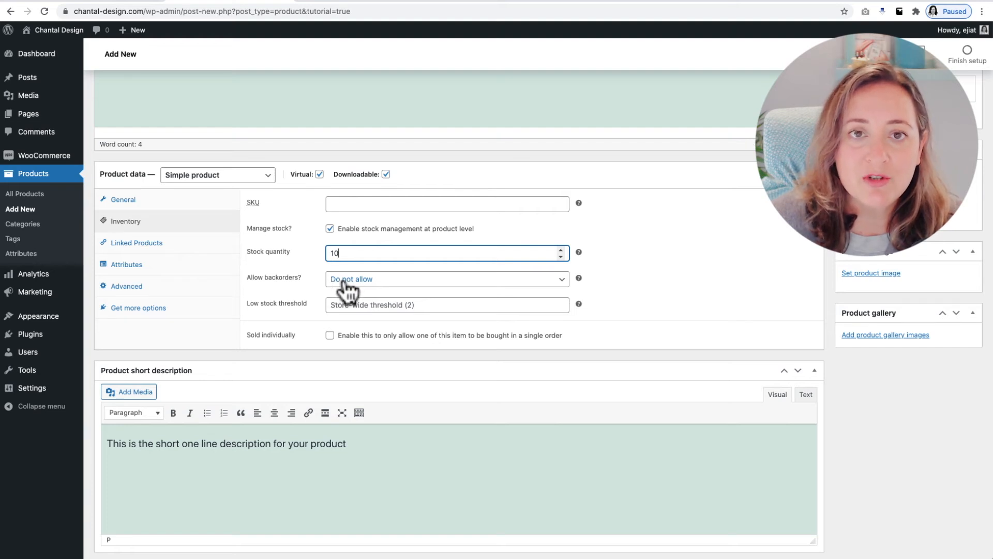
{"action": "mouse_move", "coordinate": [579, 277]}
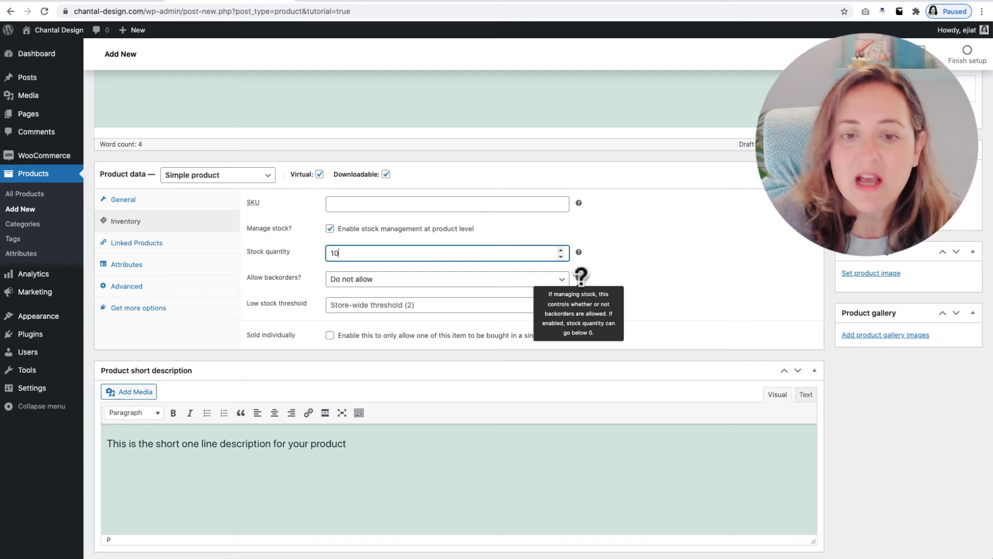
{"action": "left_click", "coordinate": [553, 280]}
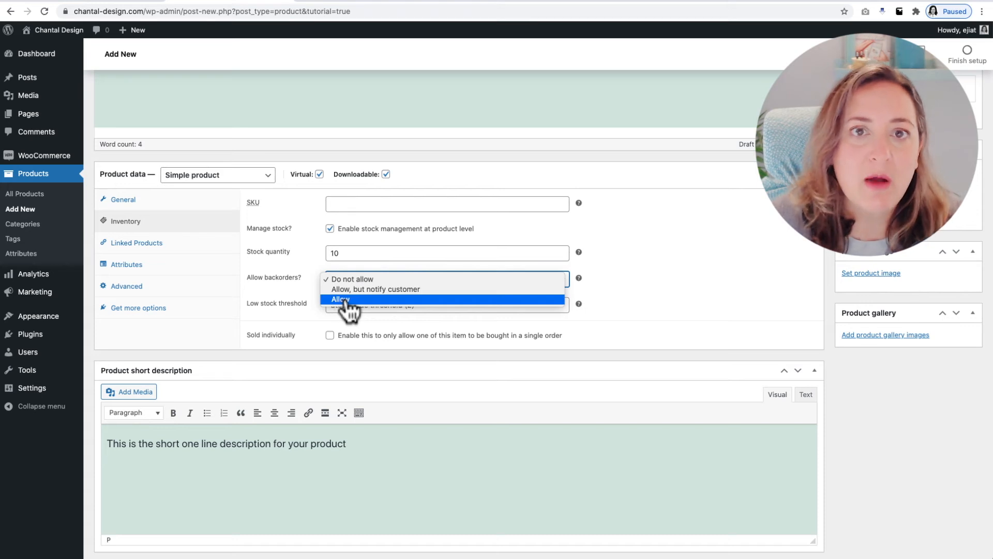
{"action": "left_click", "coordinate": [665, 261]}
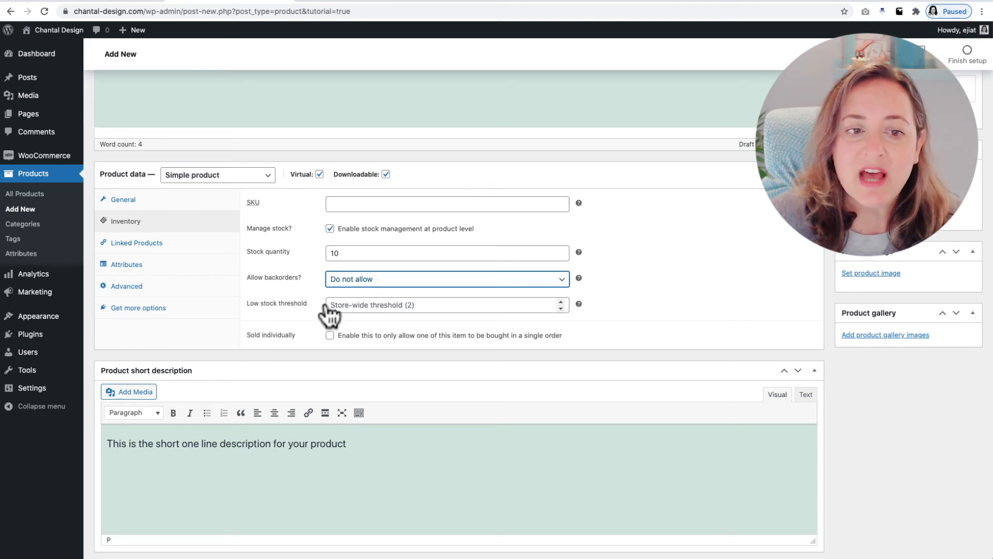
{"action": "left_click", "coordinate": [462, 305]}
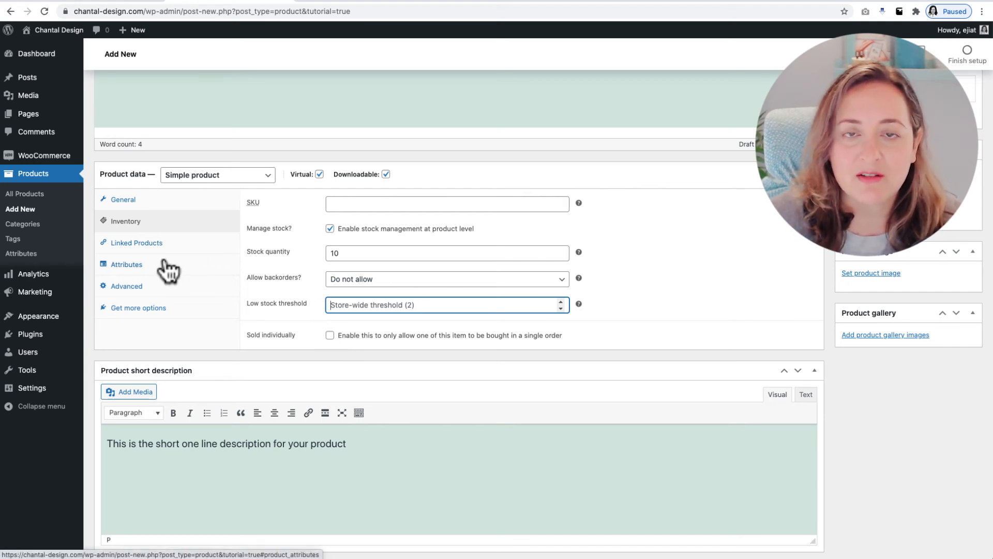
Open the product's linked products settings and examine the explanations for upsells and cross-sells
{"action": "left_click", "coordinate": [145, 244]}
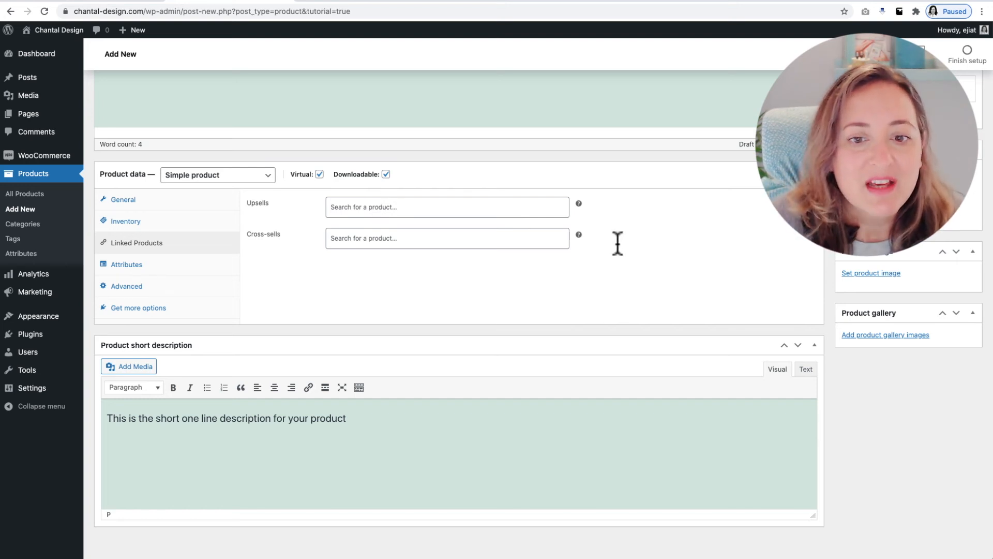
{"action": "mouse_move", "coordinate": [578, 234]}
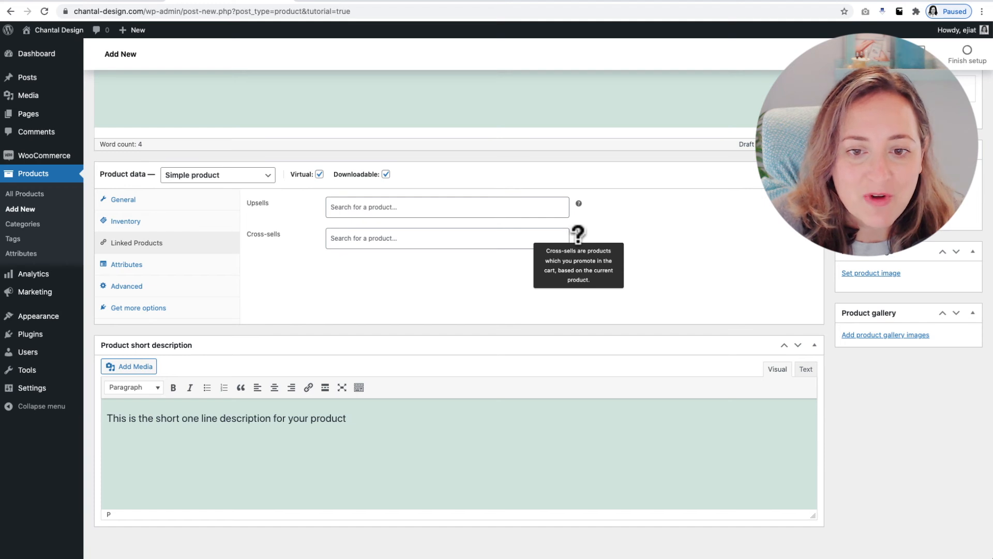
{"action": "mouse_move", "coordinate": [579, 203]}
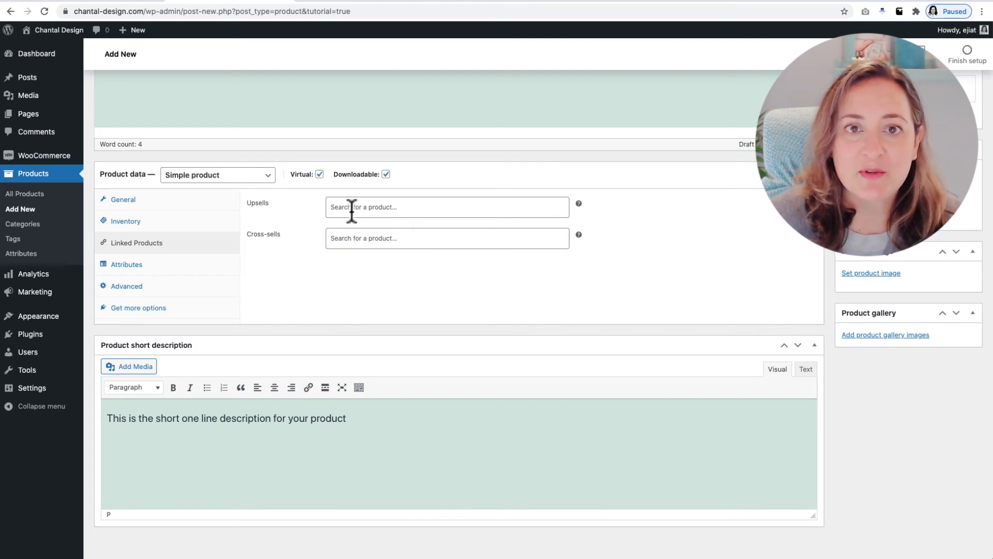
Add a custom product attribute named "Color" to the product
{"action": "left_click", "coordinate": [125, 266]}
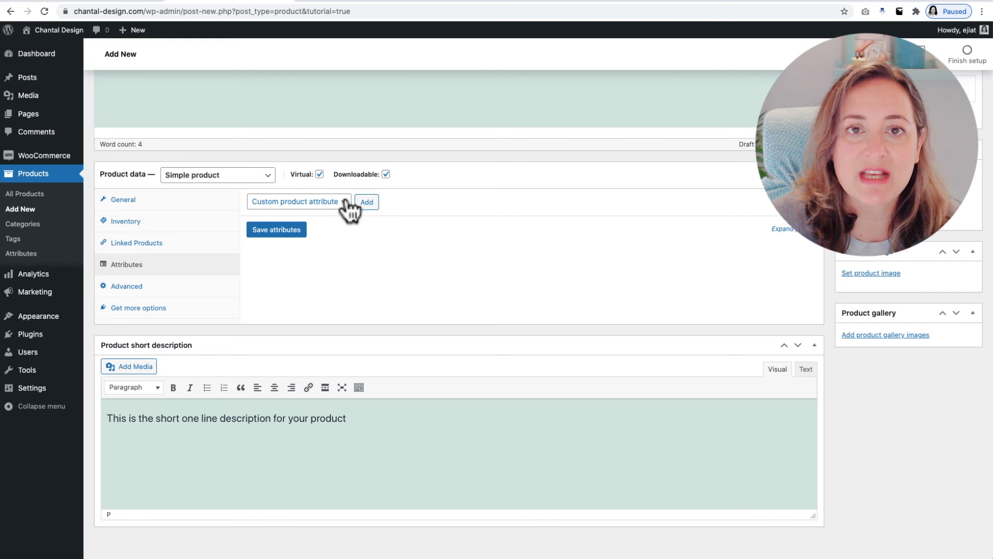
{"action": "left_click", "coordinate": [345, 203]}
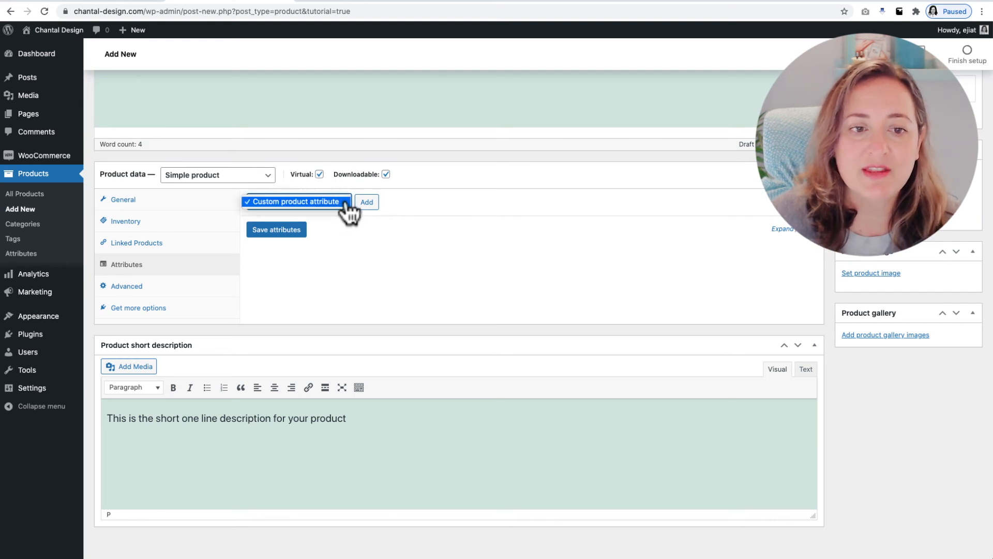
{"action": "left_click", "coordinate": [377, 206]}
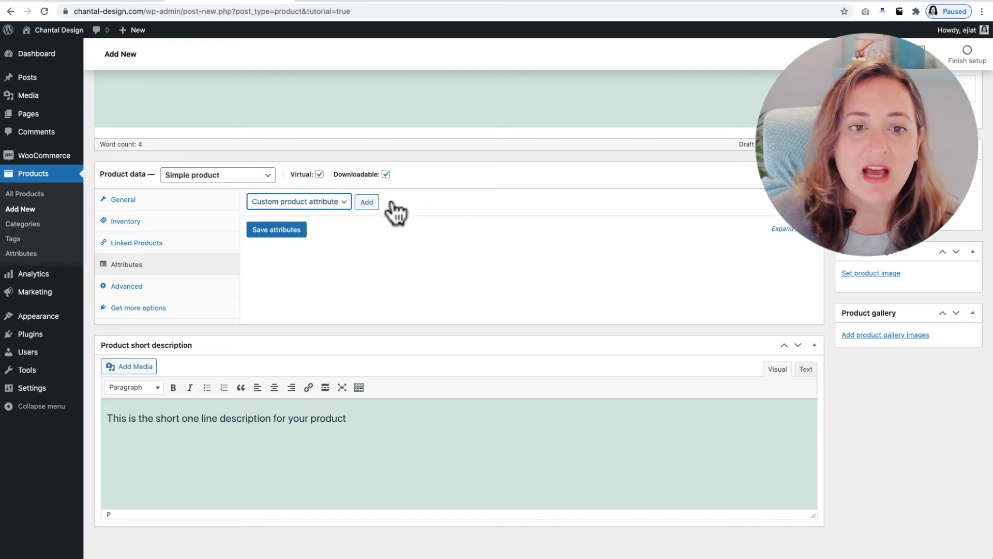
{"action": "left_click", "coordinate": [369, 200]}
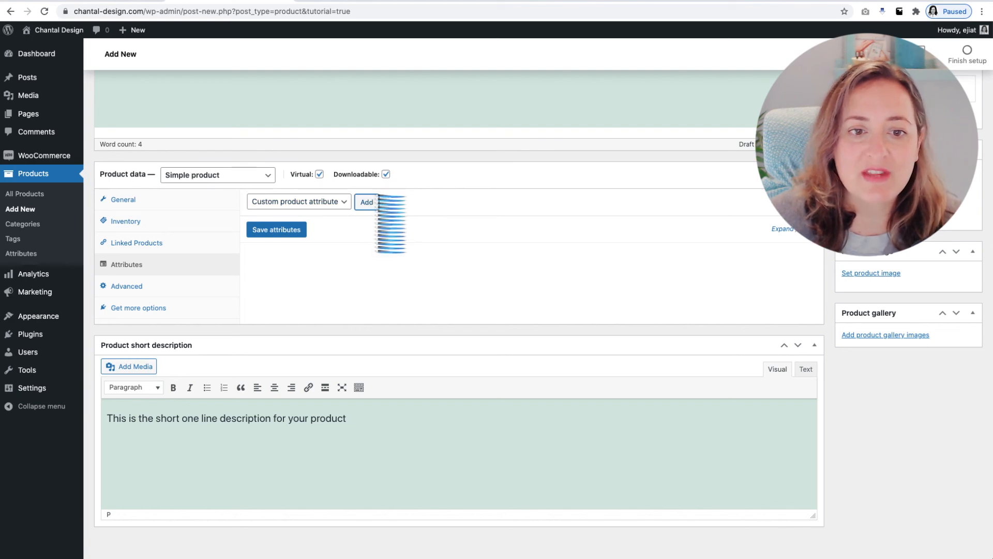
{"action": "left_click", "coordinate": [306, 267]}
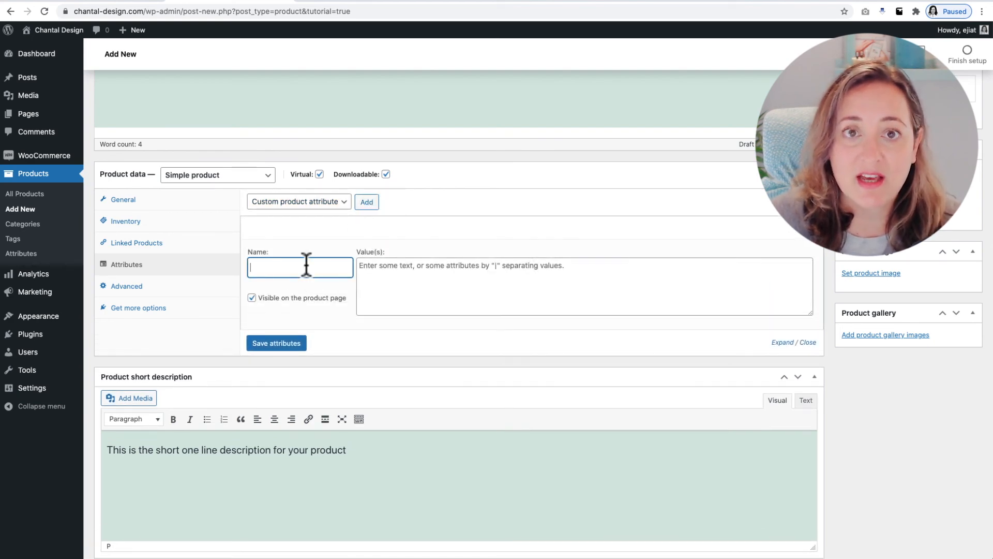
{"action": "type", "text": "Color"}
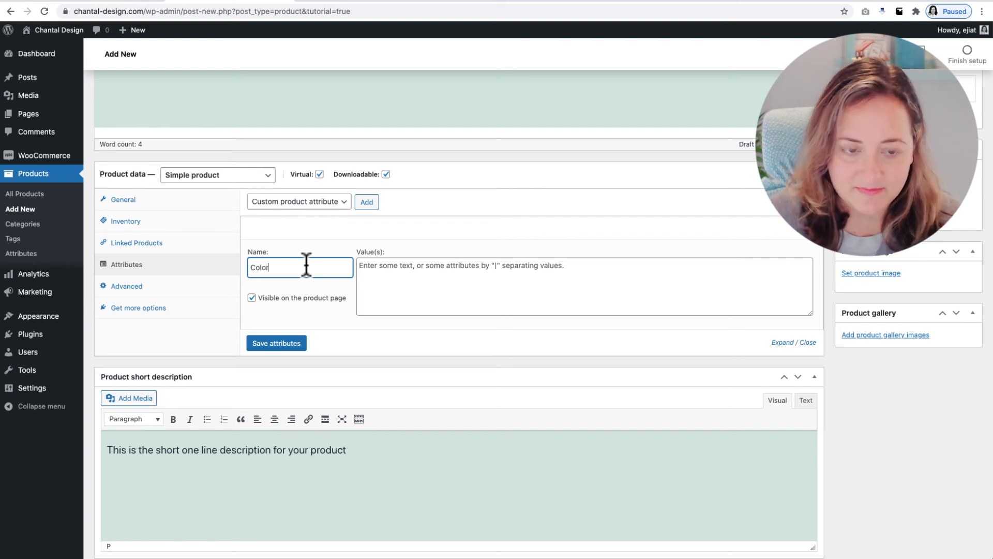
Enter "Black|White|Blue|Red" as the Color attribute's values and save the attributes
{"action": "left_click", "coordinate": [411, 286]}
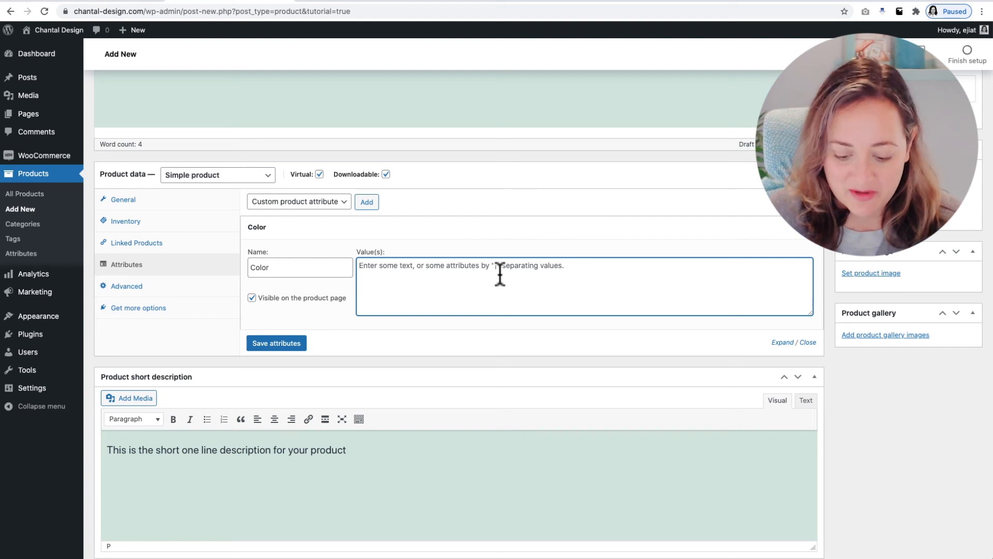
{"action": "type", "text": "Black"}
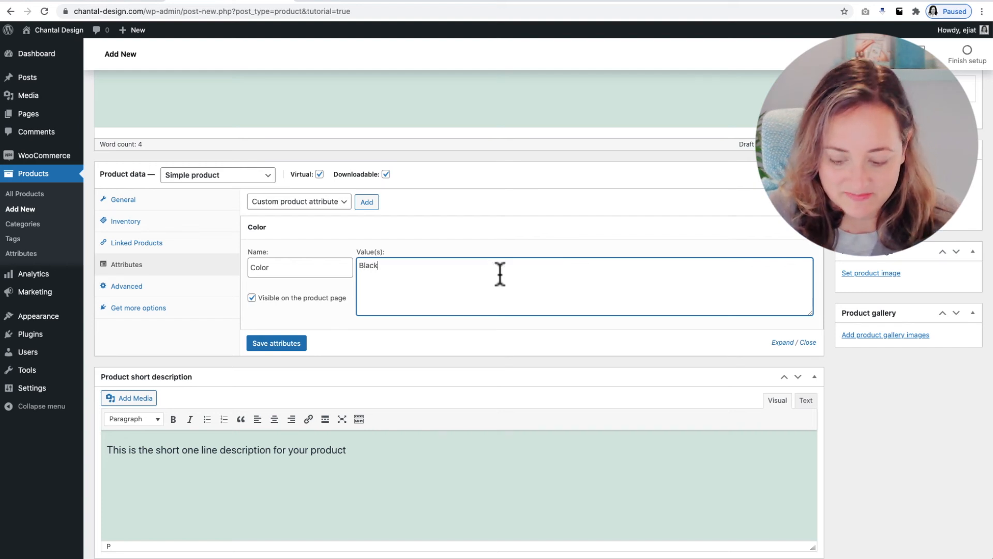
{"action": "type", "text": "|Whi"}
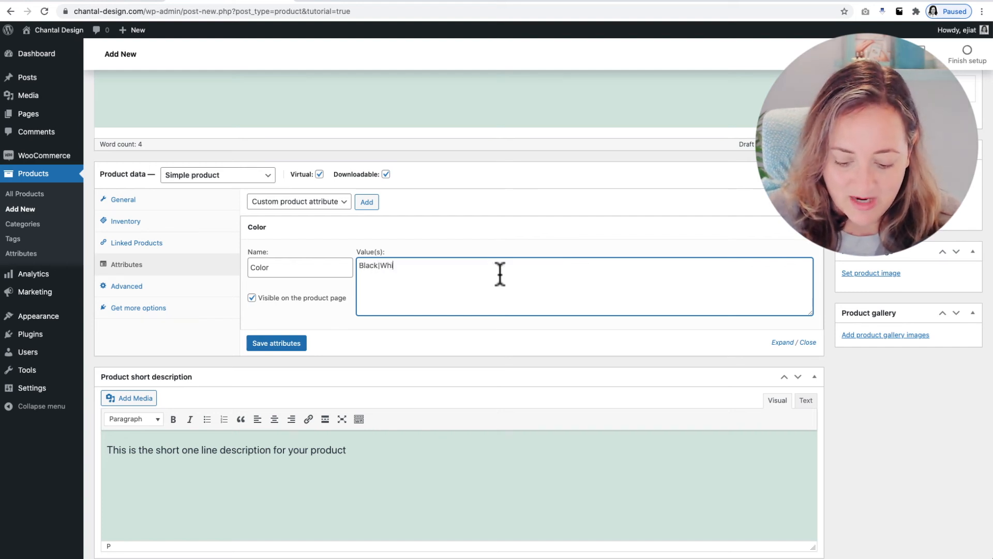
{"action": "type", "text": "te|B"}
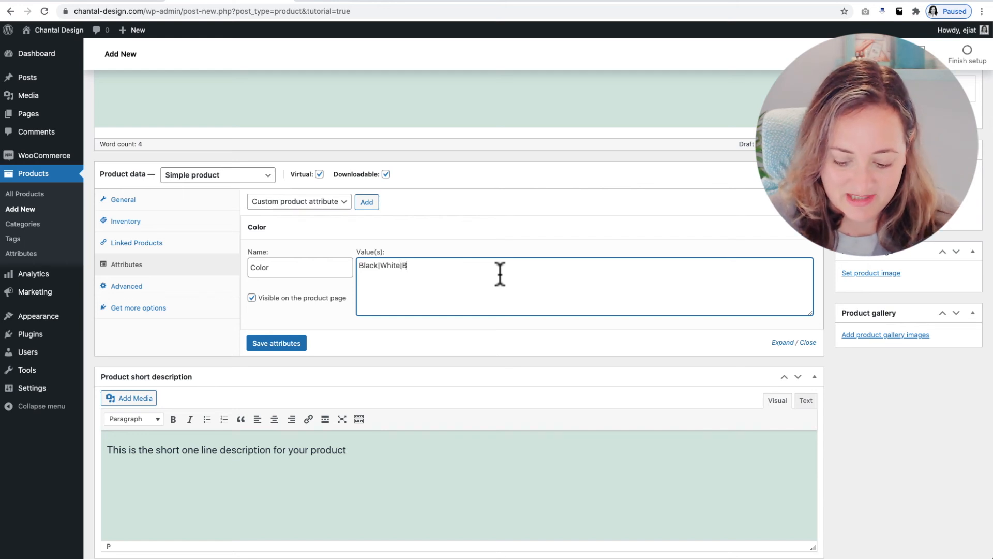
{"action": "type", "text": "lue\"|Red"}
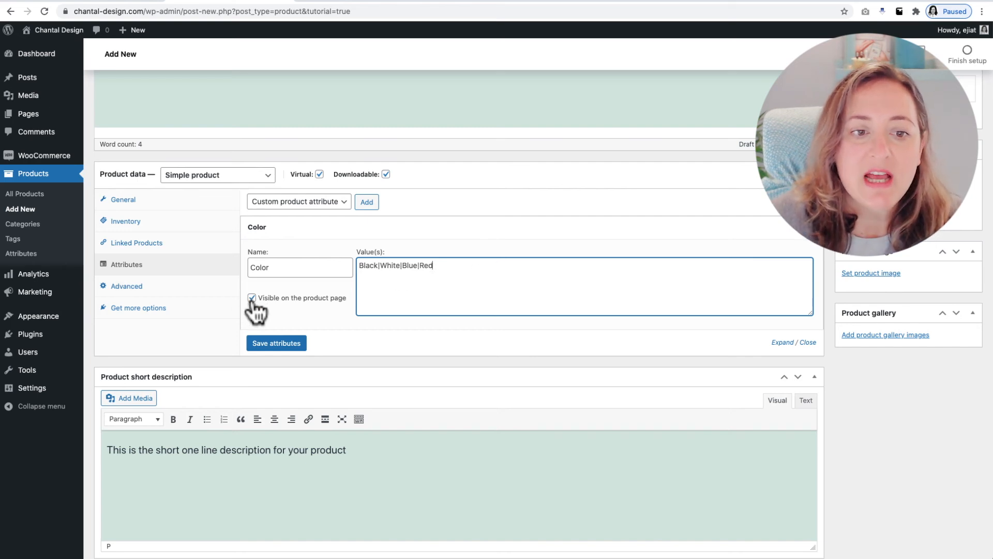
{"action": "left_click", "coordinate": [281, 343]}
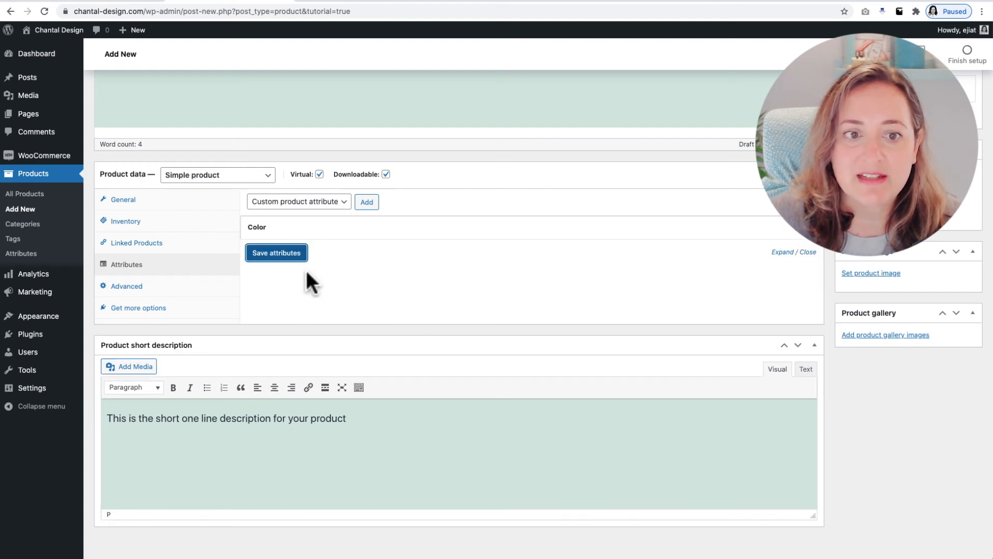
{"action": "left_click", "coordinate": [270, 252]}
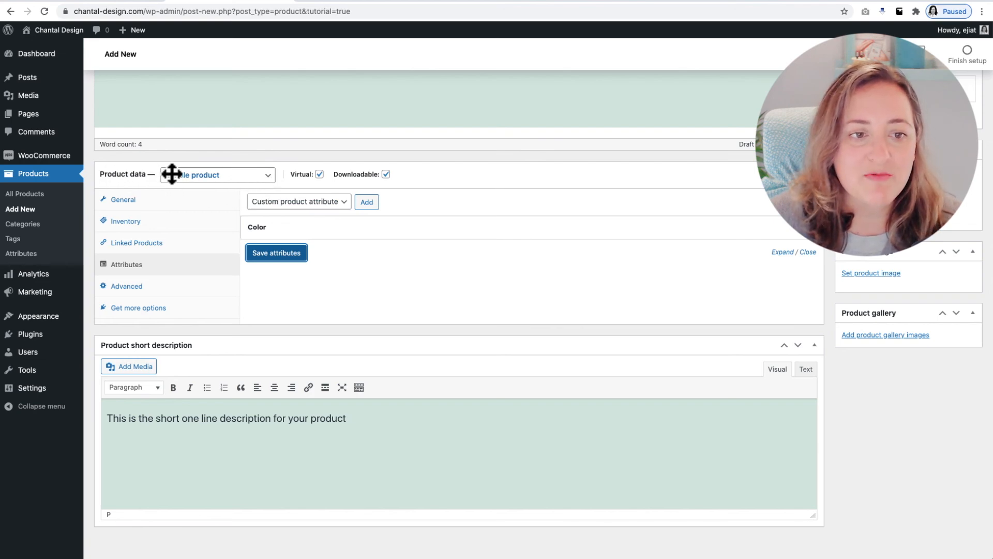
Look through the product type choices, the advanced settings and the recommended extensions, ending back at the general product settings
{"action": "left_click", "coordinate": [216, 175]}
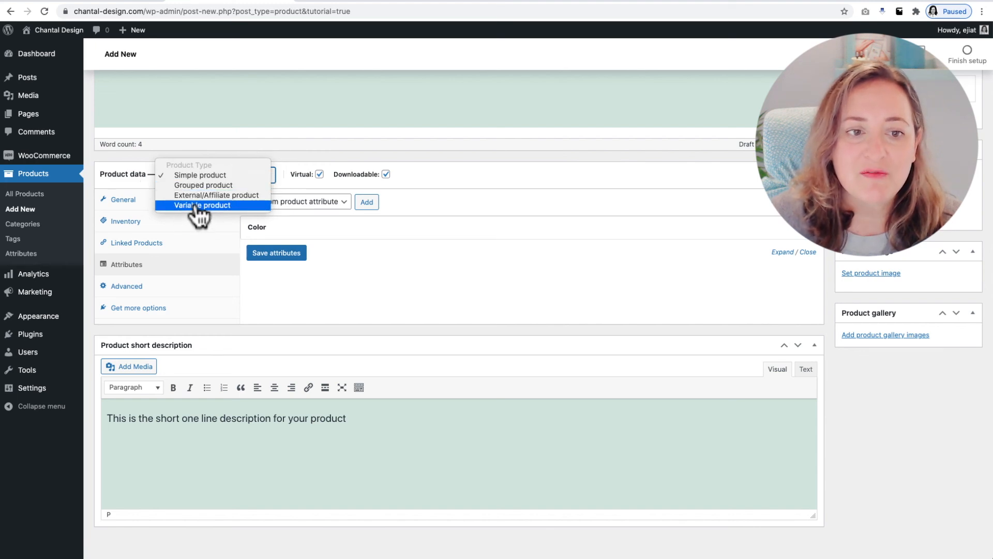
{"action": "left_click", "coordinate": [134, 176]}
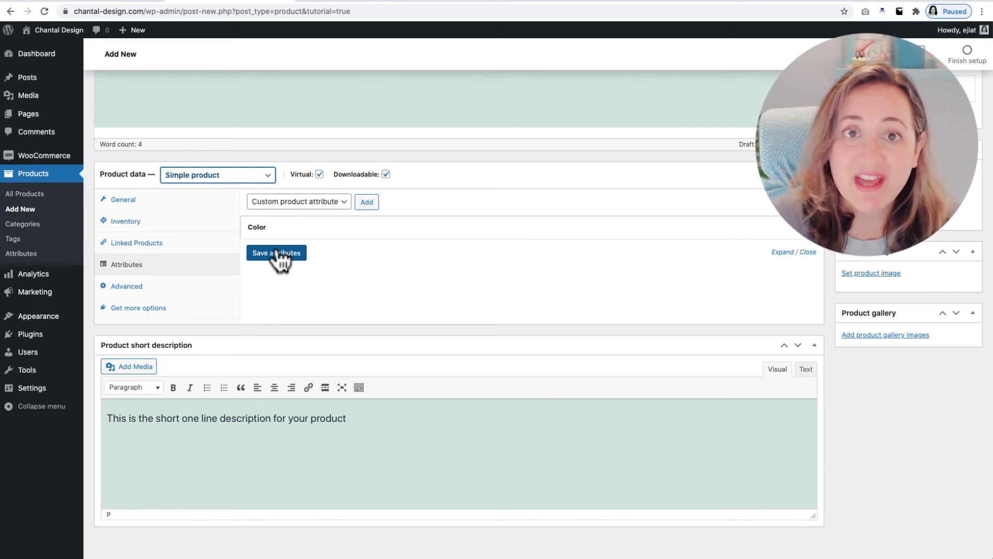
{"action": "left_click", "coordinate": [126, 286]}
{"action": "left_click", "coordinate": [352, 203]}
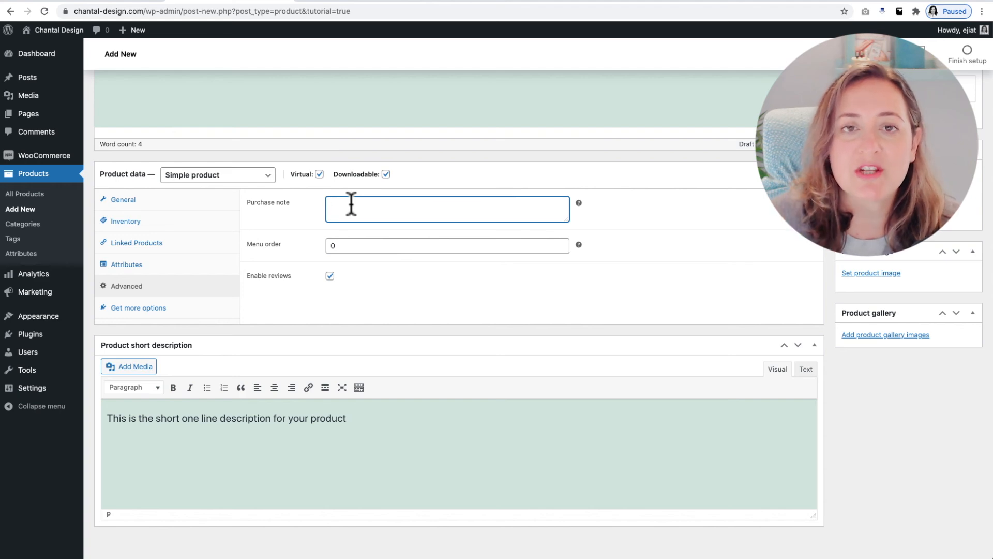
{"action": "left_click", "coordinate": [137, 309]}
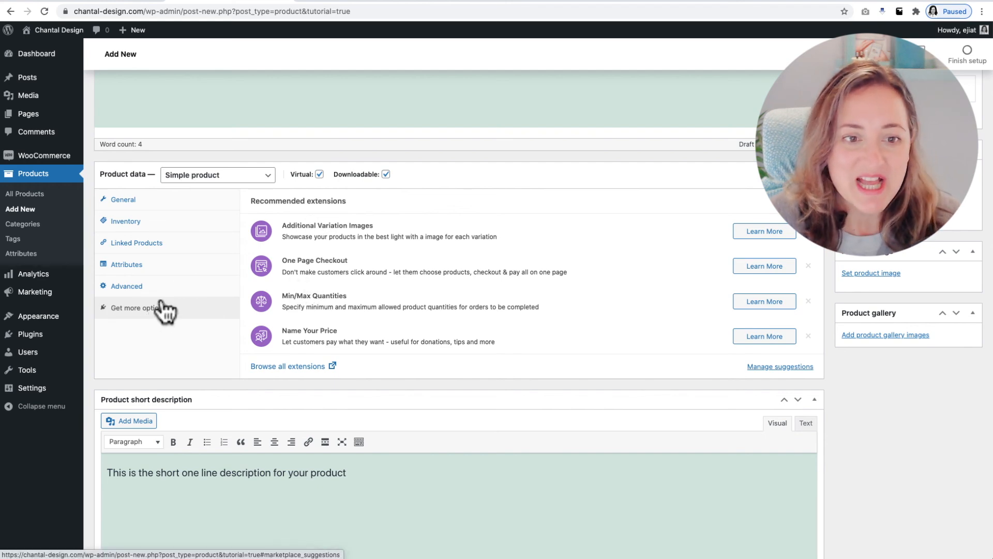
{"action": "left_click", "coordinate": [145, 206]}
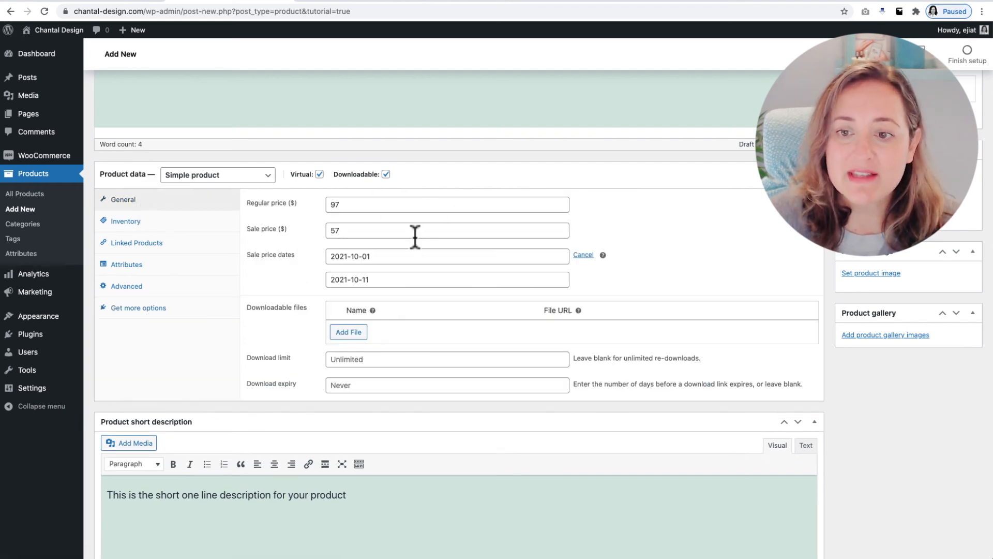
Set the existing WooCommerce placeholder image from the media library as the product image
{"action": "left_click", "coordinate": [871, 273]}
{"action": "left_click", "coordinate": [104, 72]}
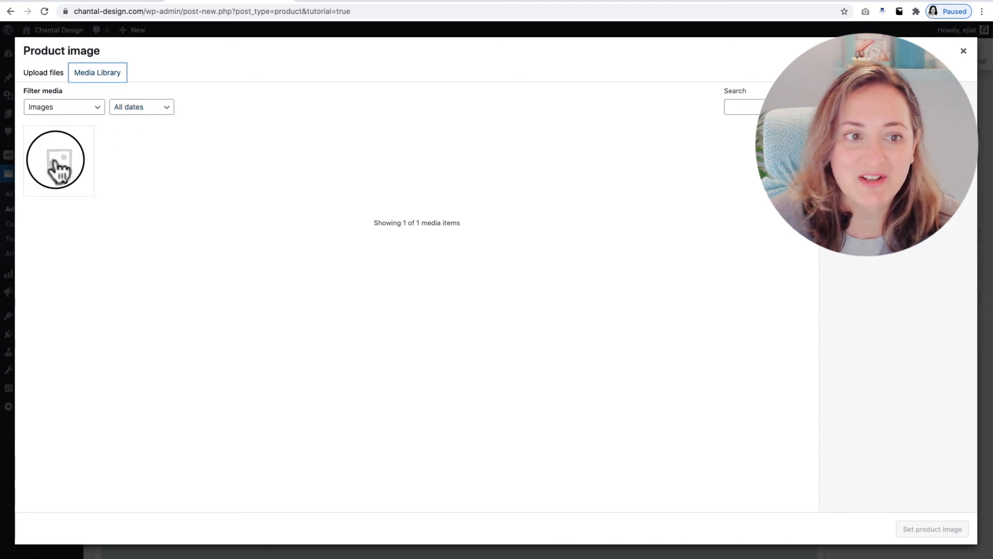
{"action": "left_click", "coordinate": [58, 168]}
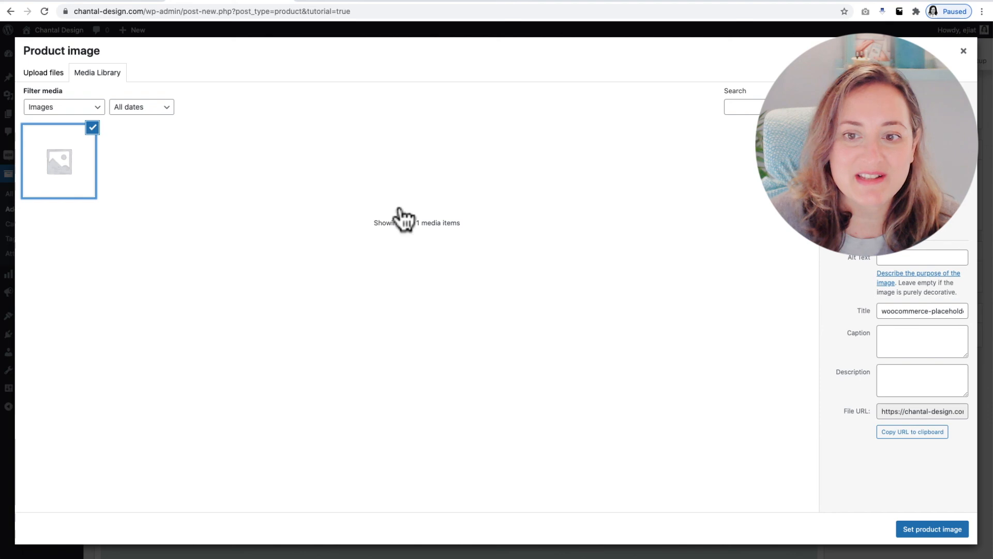
{"action": "left_click", "coordinate": [949, 533]}
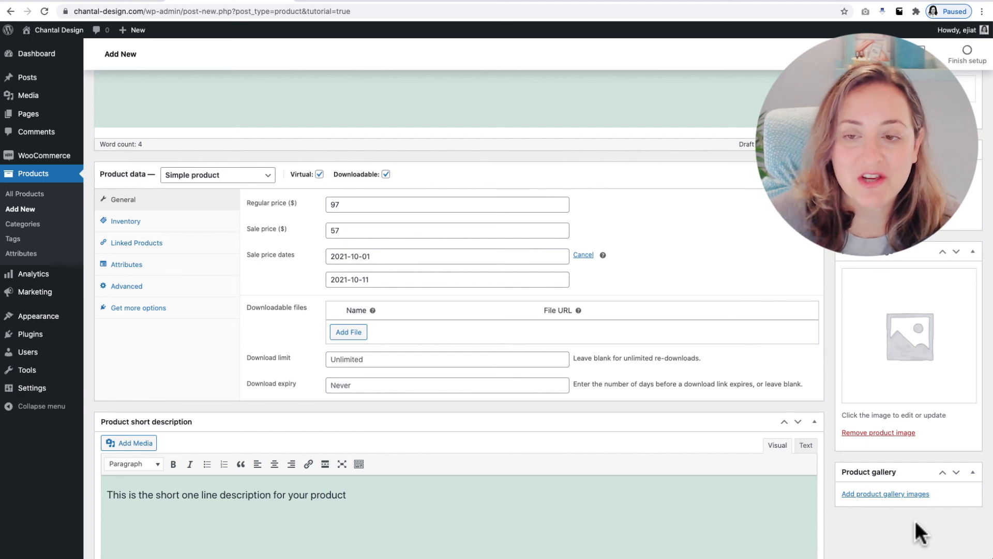
Review the product's category and tag settings and publish My Awesome Product
{"action": "scroll", "coordinate": [914, 520], "scroll_direction": "up", "scroll_amount": 5}
{"action": "scroll", "coordinate": [919, 533], "scroll_direction": "up", "scroll_amount": 2}
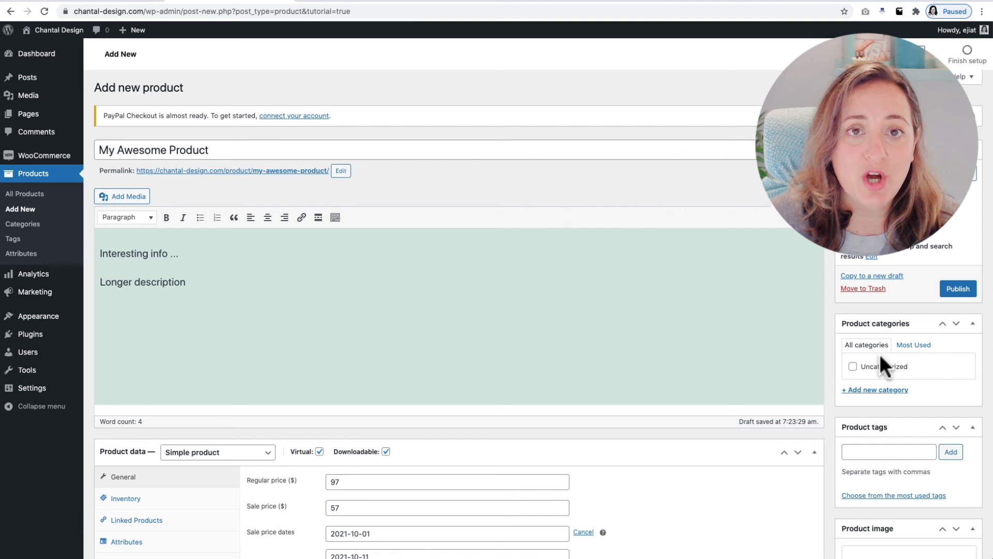
{"action": "scroll", "coordinate": [879, 353], "scroll_direction": "down", "scroll_amount": 1}
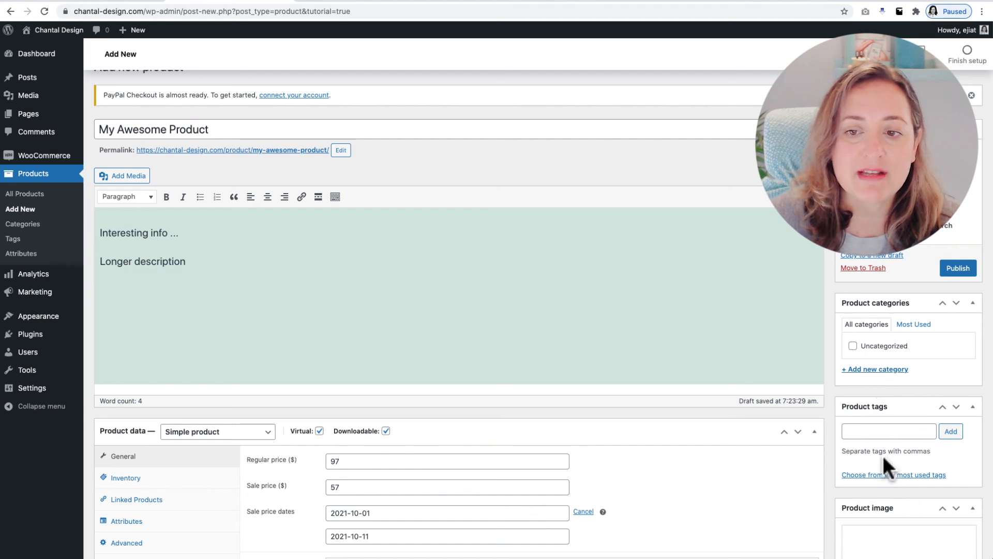
{"action": "left_click", "coordinate": [952, 267]}
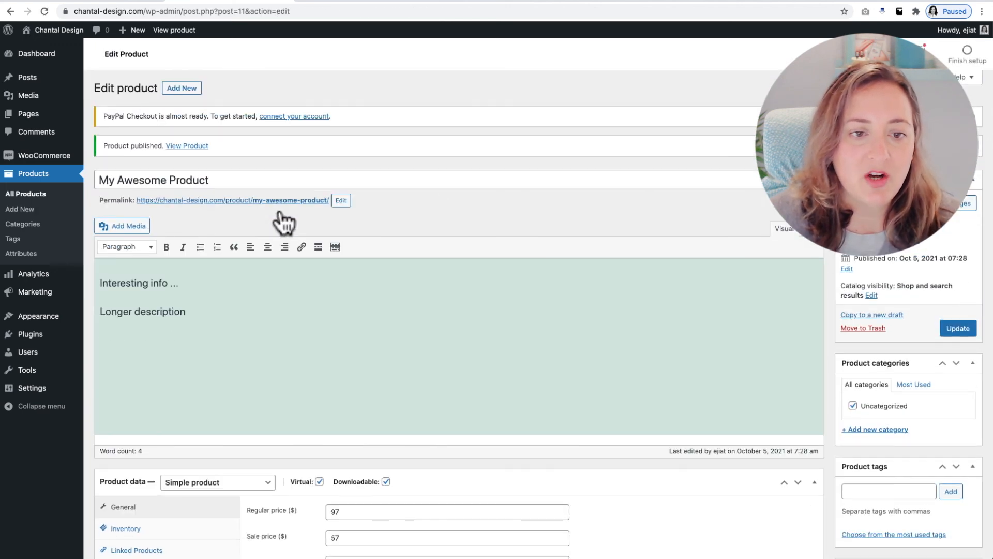
Open the published My Awesome Product page through its permalink and examine its image, price, stock, short description and full description
{"action": "left_click", "coordinate": [305, 207]}
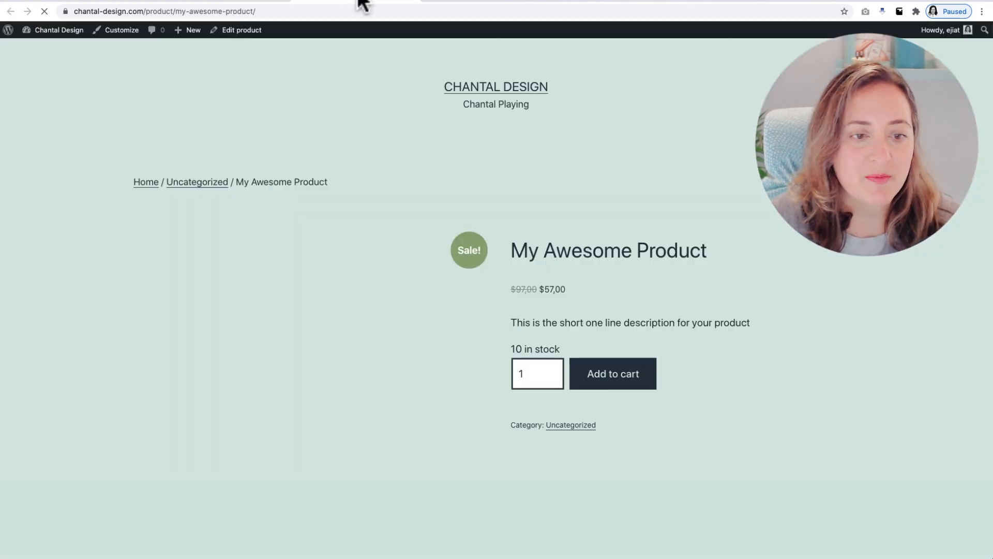
{"action": "scroll", "coordinate": [797, 231], "scroll_direction": "down", "scroll_amount": 1}
{"action": "scroll", "coordinate": [799, 234], "scroll_direction": "down", "scroll_amount": 3}
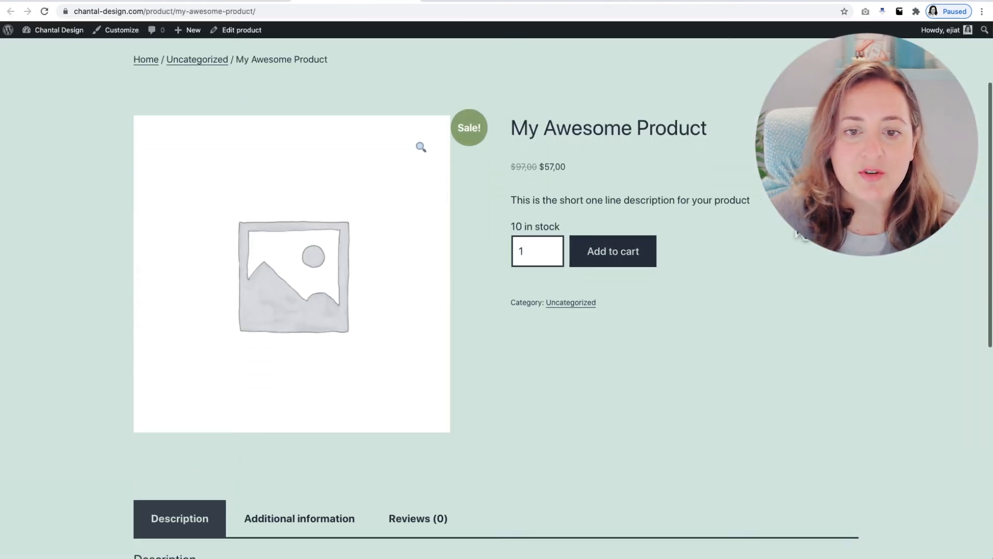
{"action": "scroll", "coordinate": [799, 234], "scroll_direction": "up", "scroll_amount": 4}
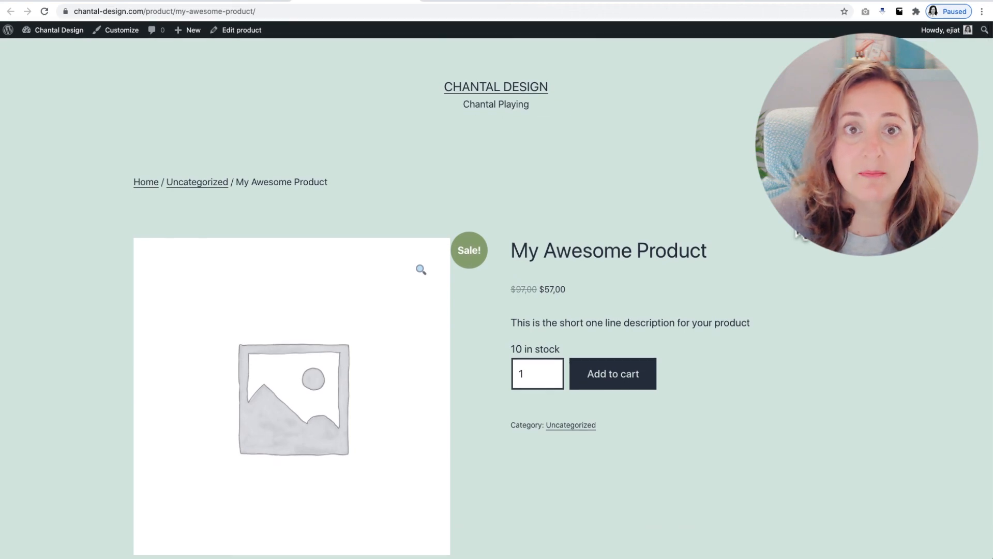
{"action": "scroll", "coordinate": [801, 234], "scroll_direction": "down", "scroll_amount": 2}
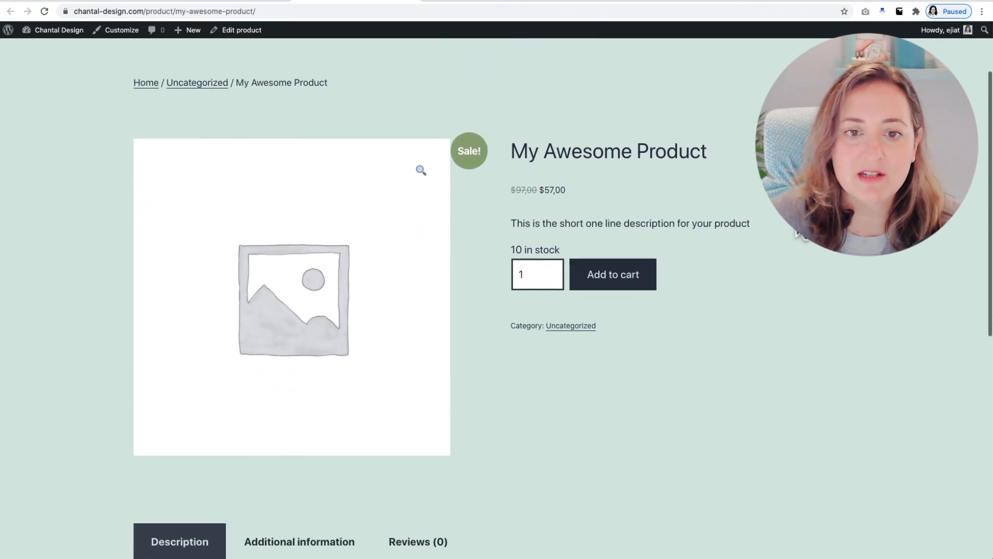
{"action": "scroll", "coordinate": [801, 234], "scroll_direction": "down", "scroll_amount": 2}
{"action": "scroll", "coordinate": [801, 234], "scroll_direction": "up", "scroll_amount": 4}
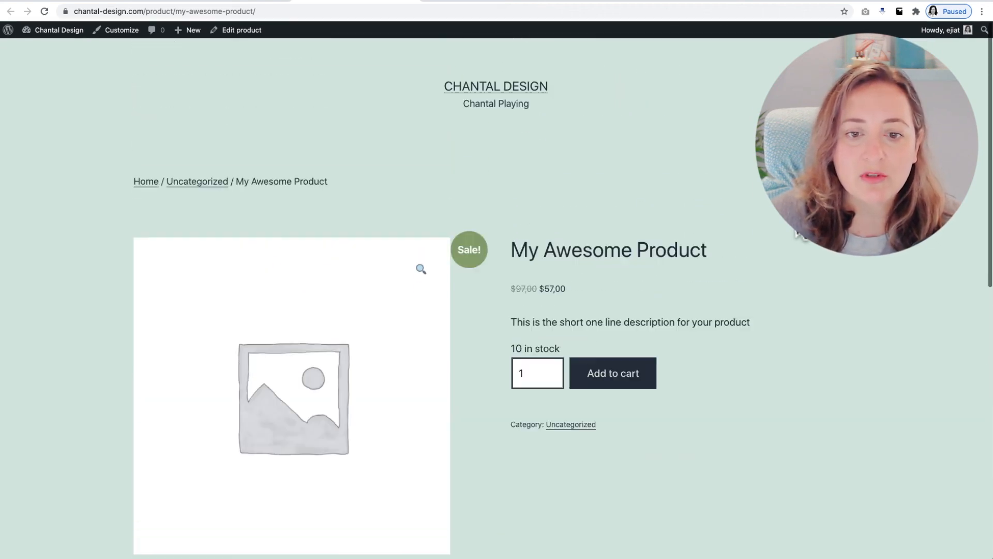
{"action": "scroll", "coordinate": [800, 233], "scroll_direction": "down", "scroll_amount": 2}
{"action": "scroll", "coordinate": [801, 233], "scroll_direction": "down", "scroll_amount": 4}
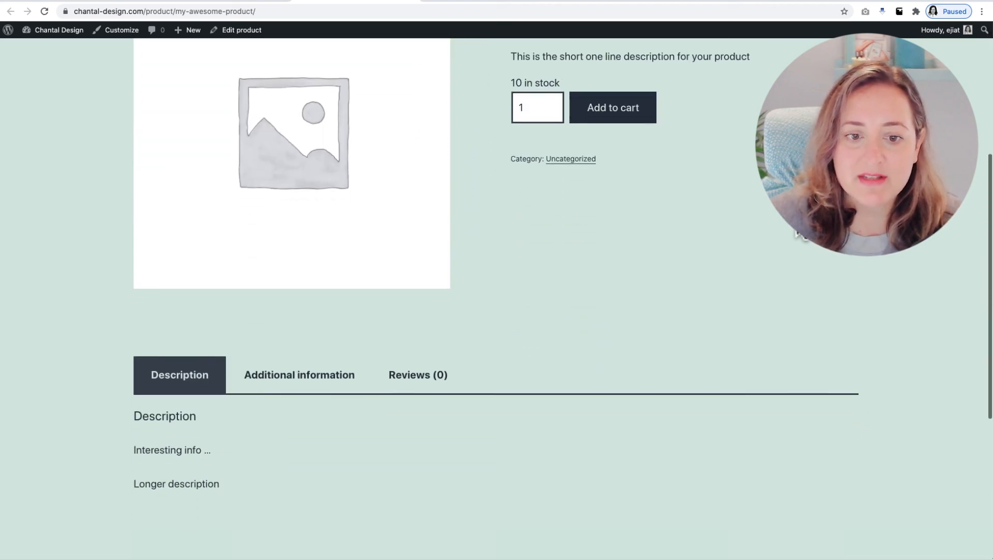
{"action": "scroll", "coordinate": [802, 238], "scroll_direction": "up", "scroll_amount": 2}
{"action": "scroll", "coordinate": [803, 235], "scroll_direction": "up", "scroll_amount": 3}
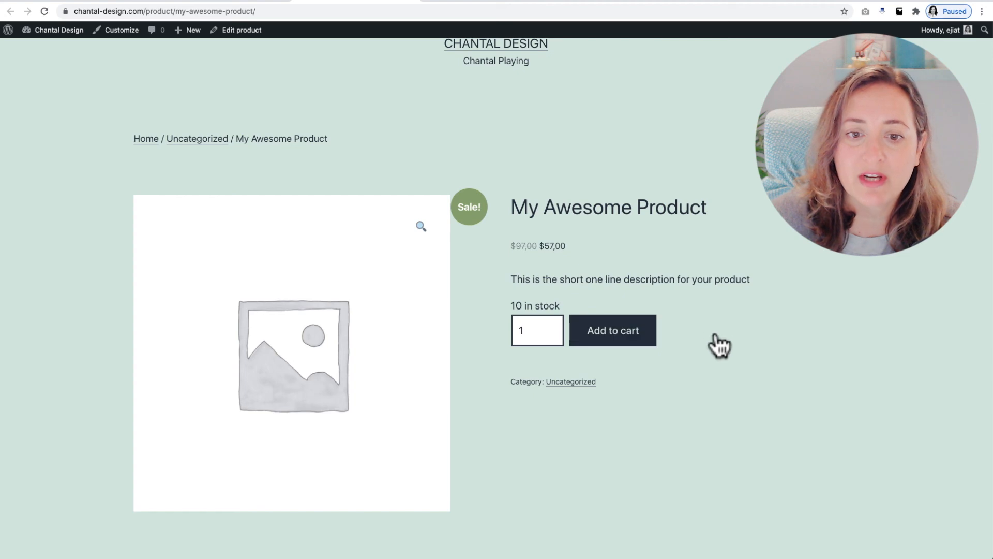
{"action": "scroll", "coordinate": [730, 288], "scroll_direction": "up", "scroll_amount": 1}
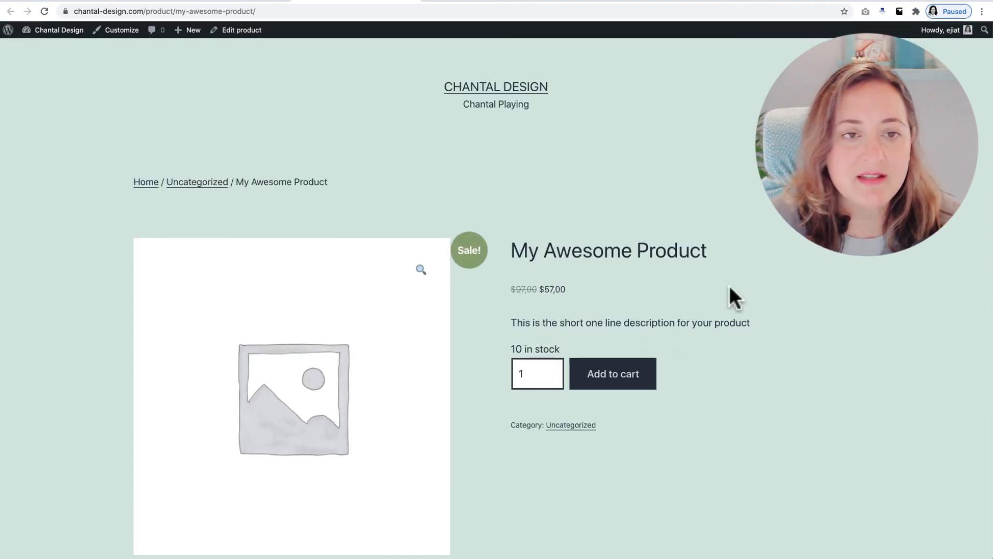
{"action": "scroll", "coordinate": [625, 183], "scroll_direction": "down", "scroll_amount": 1}
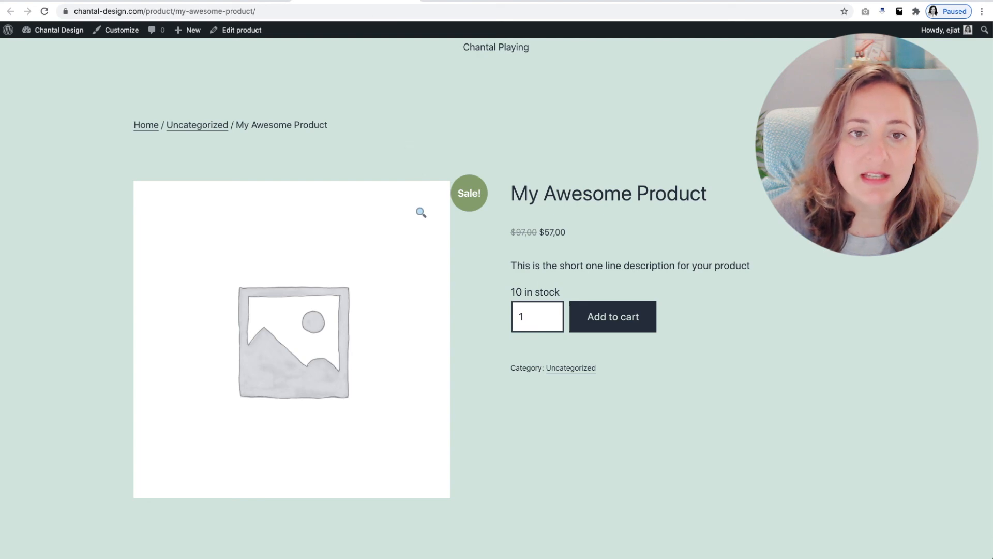
Open a new browser tab
{"action": "left_click", "coordinate": [434, 3]}
{"action": "type", "text": "1"}
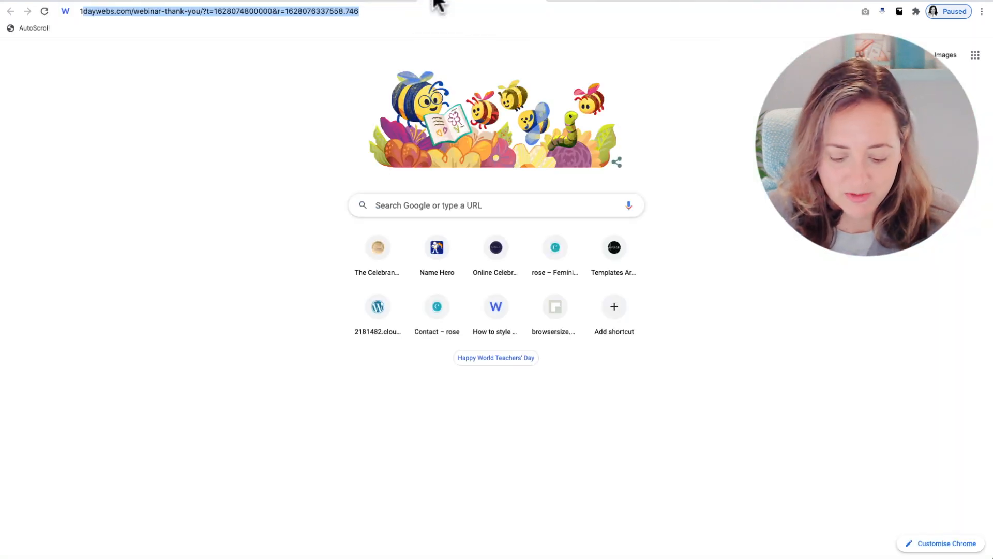
{"action": "key", "text": "BackSpace"}
{"action": "key", "text": "BackSpace"}
{"action": "type", "text": "demo.1"}
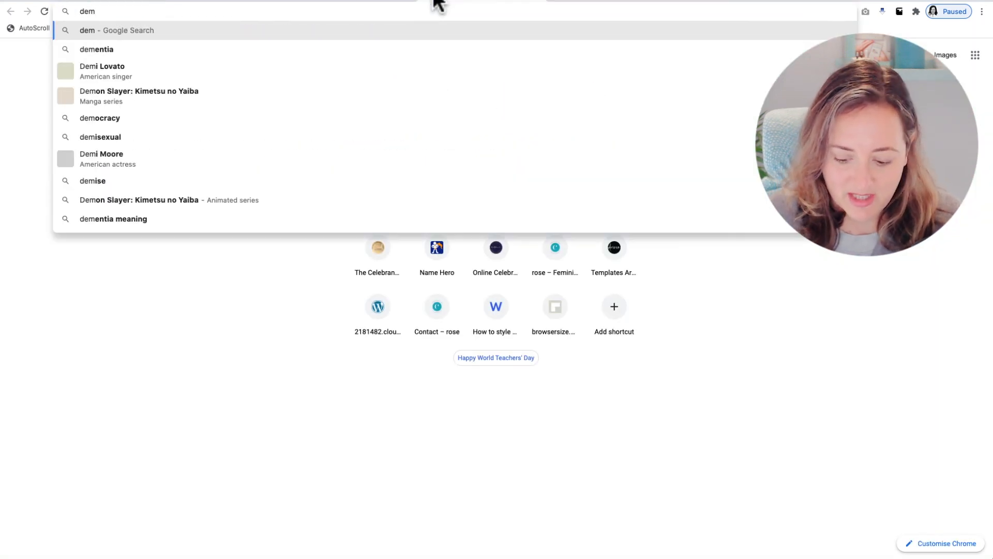
{"action": "key", "text": "BackSpace"}
{"action": "key", "text": "BackSpace"}
{"action": "key", "text": "BackSpace"}
{"action": "key", "text": "BackSpace"}
{"action": "key", "text": "BackSpace"}
{"action": "key", "text": "BackSpace"}
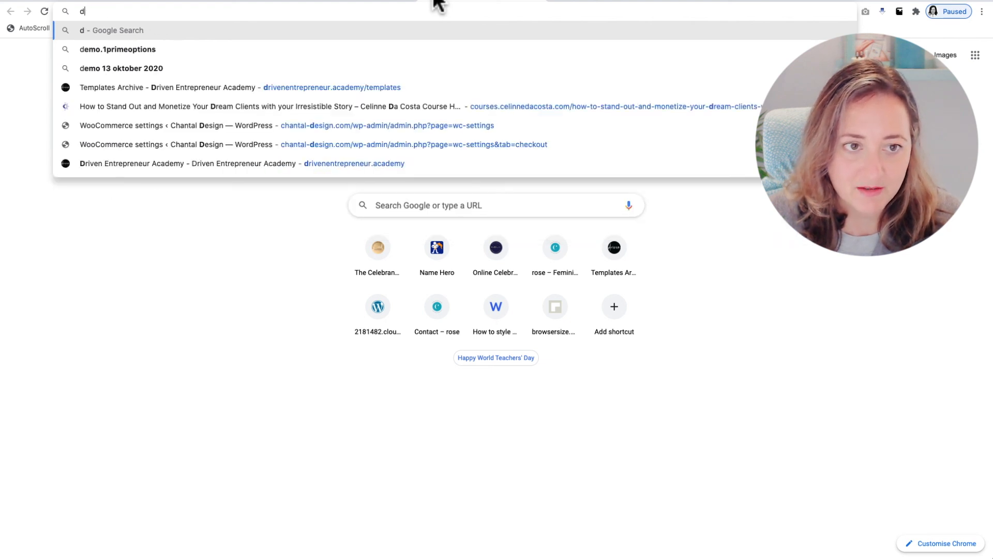
Load the template demo site rose.1daywebs.com
{"action": "type", "text": "rose.1"}
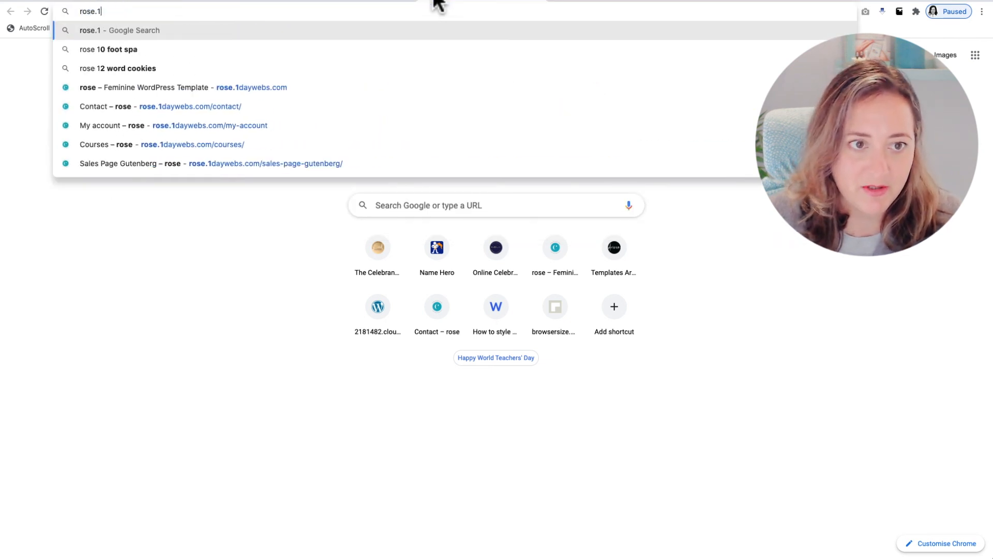
{"action": "type", "text": "daywebs.com"}
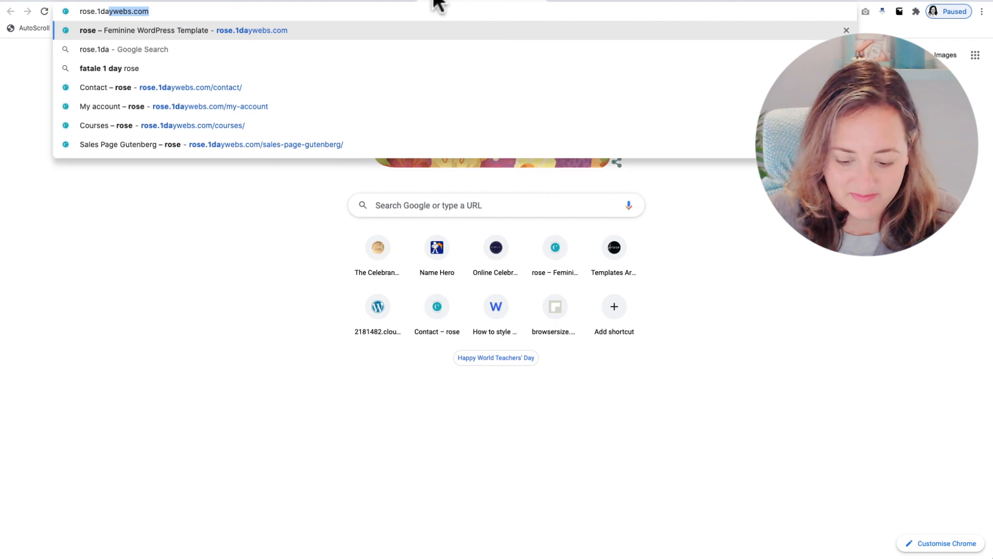
{"action": "key", "text": "Return"}
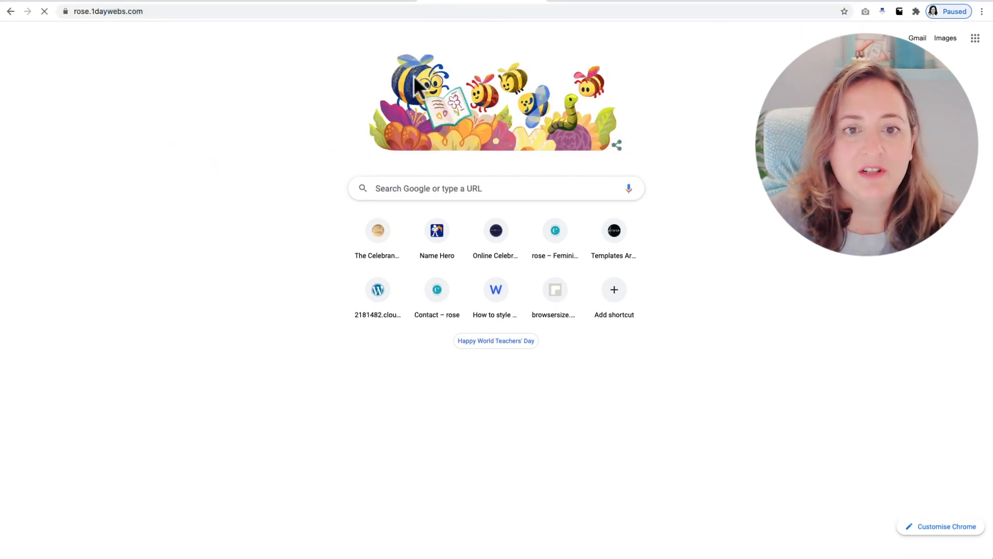
Open My Amazing Product from the demo site's Shop page and examine its product page layout
{"action": "mouse_move", "coordinate": [742, 43]}
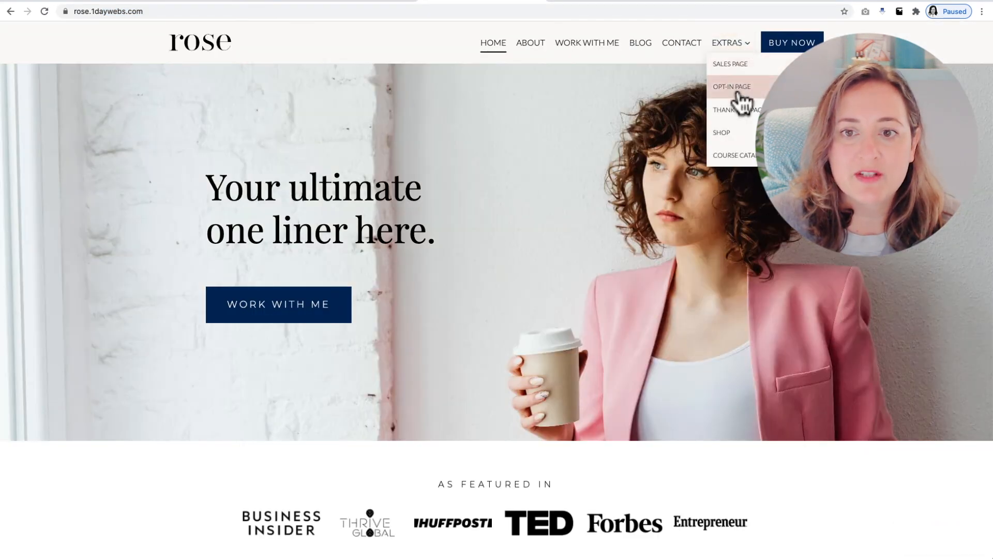
{"action": "left_click", "coordinate": [743, 138]}
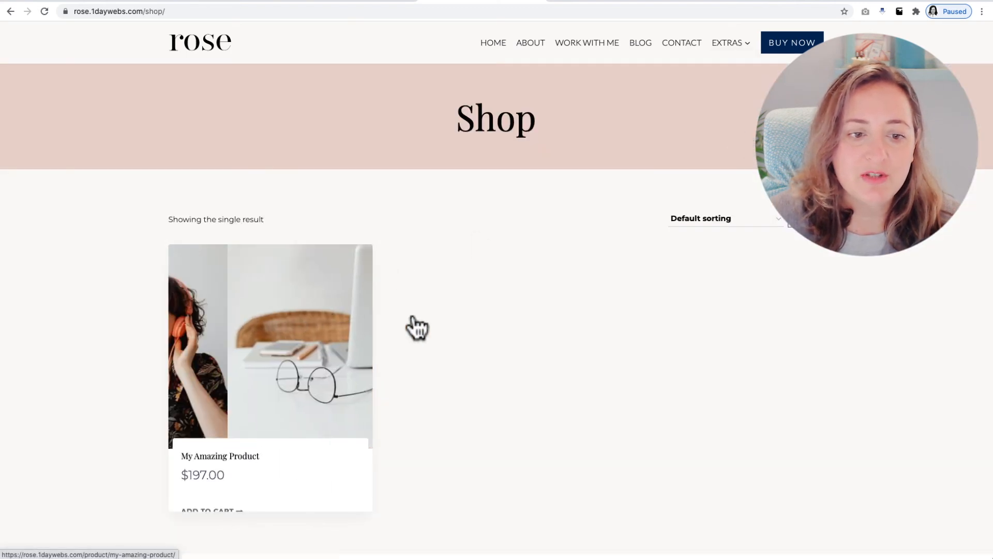
{"action": "left_click", "coordinate": [268, 355]}
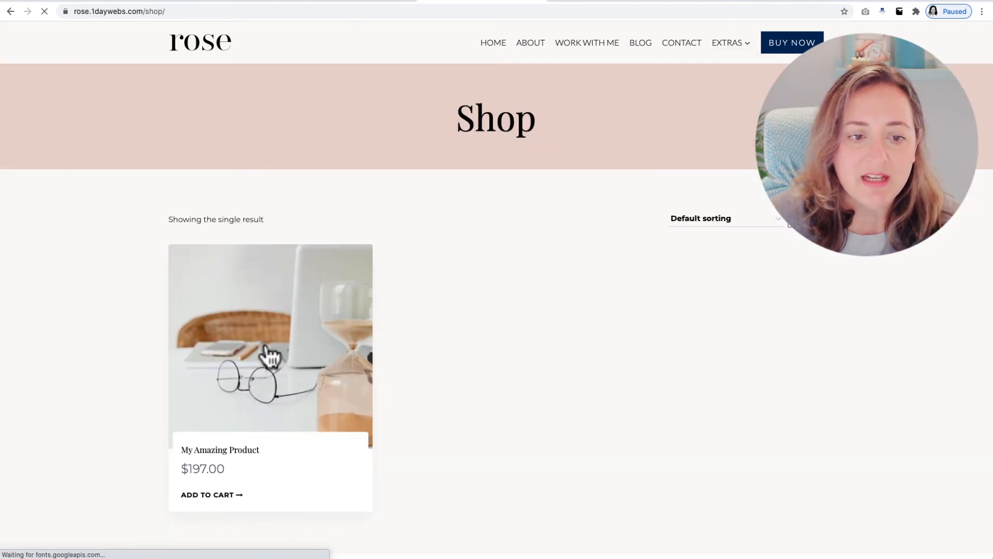
{"action": "scroll", "coordinate": [666, 377], "scroll_direction": "down", "scroll_amount": 5}
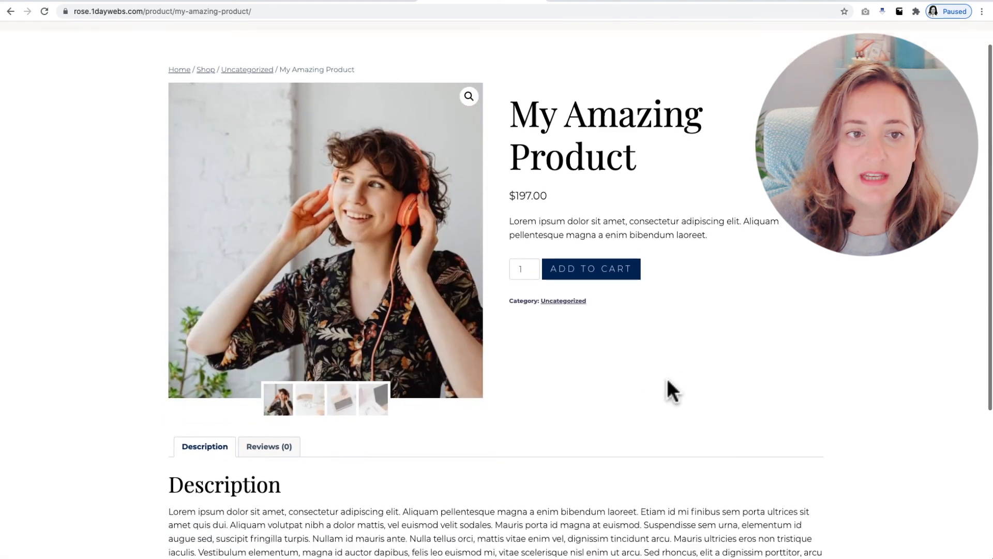
{"action": "scroll", "coordinate": [666, 378], "scroll_direction": "up", "scroll_amount": 5}
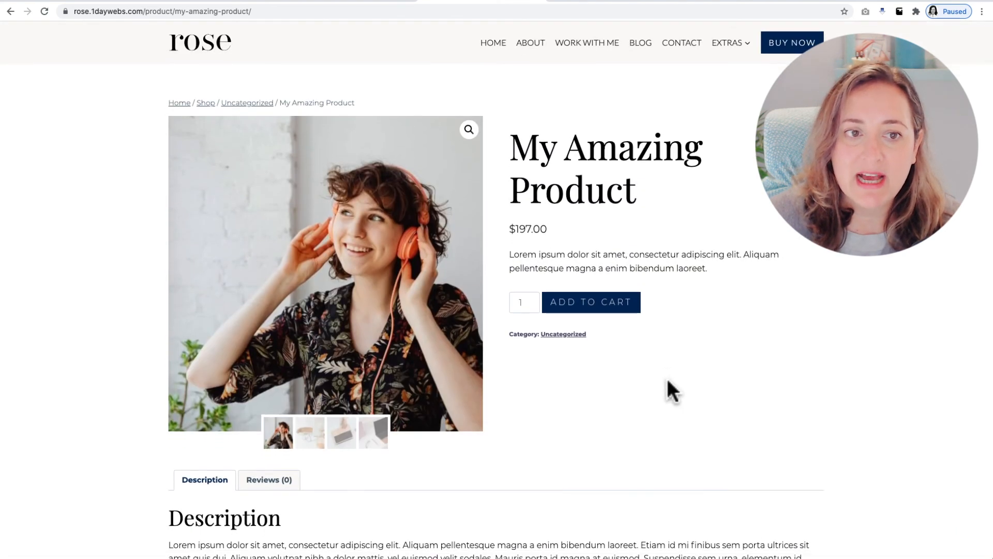
Return to the My Awesome Product page and view it from the beginning
{"action": "left_click", "coordinate": [377, 4]}
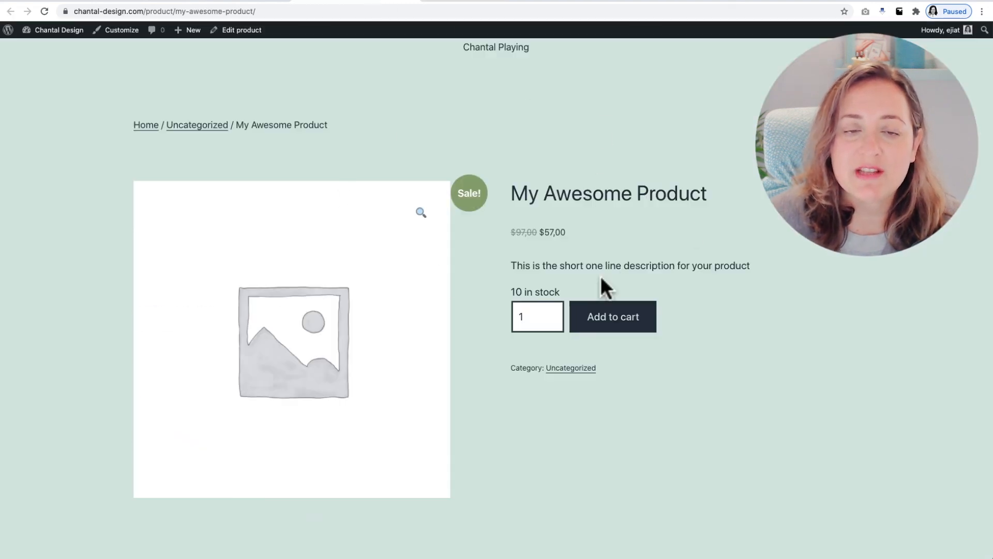
{"action": "scroll", "coordinate": [620, 269], "scroll_direction": "up", "scroll_amount": 2}
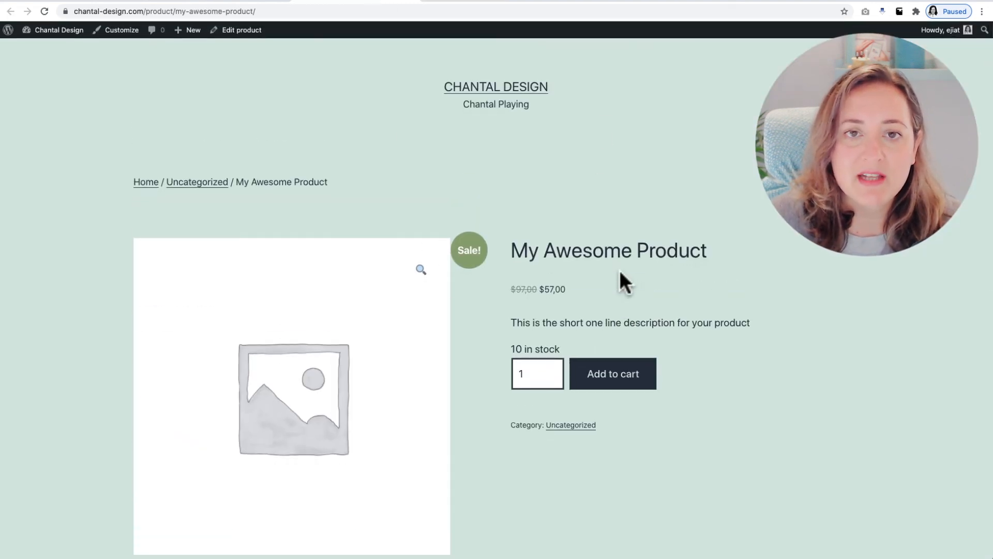